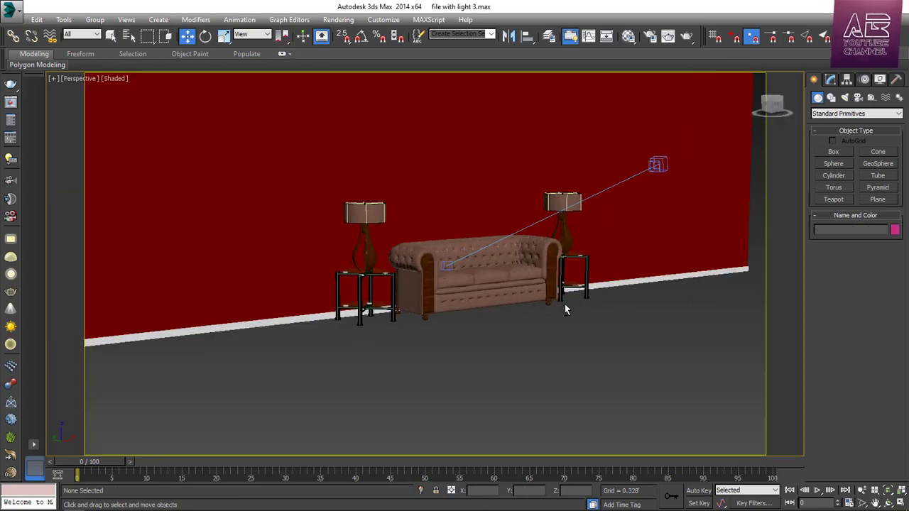
Step: Create a box in front of the sofa as a floor slab, about 16.4' long, 30' wide and 1.3' high
mouse_move(565, 303)
alt+middle_down()
mouse_move(547, 319)
mouse_move(555, 323)
mouse_move(505, 341)
alt+middle_up()
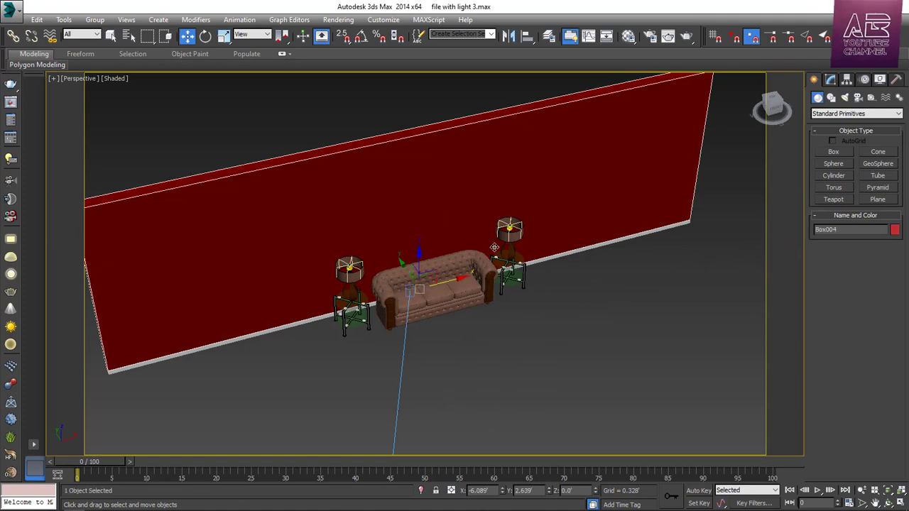
scroll(583, 286, down, 4)
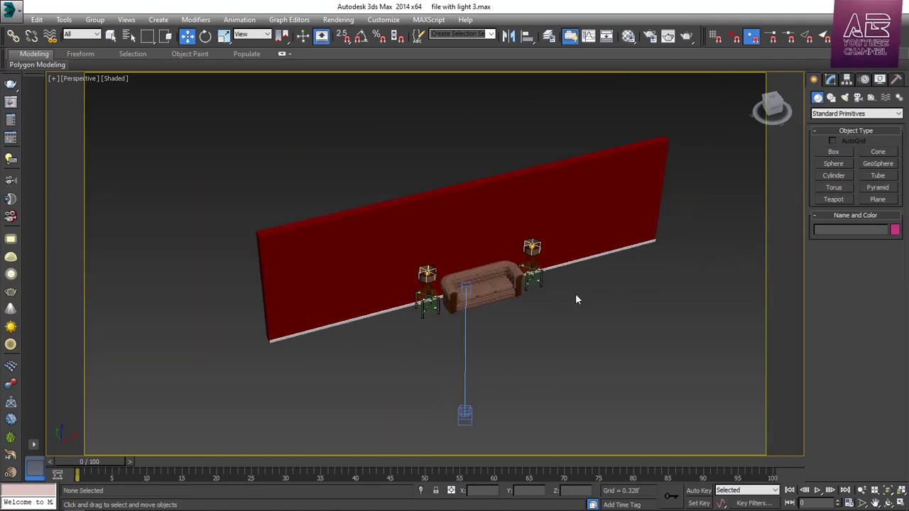
alt+middle_drag(558, 343, 543, 348)
click(833, 151)
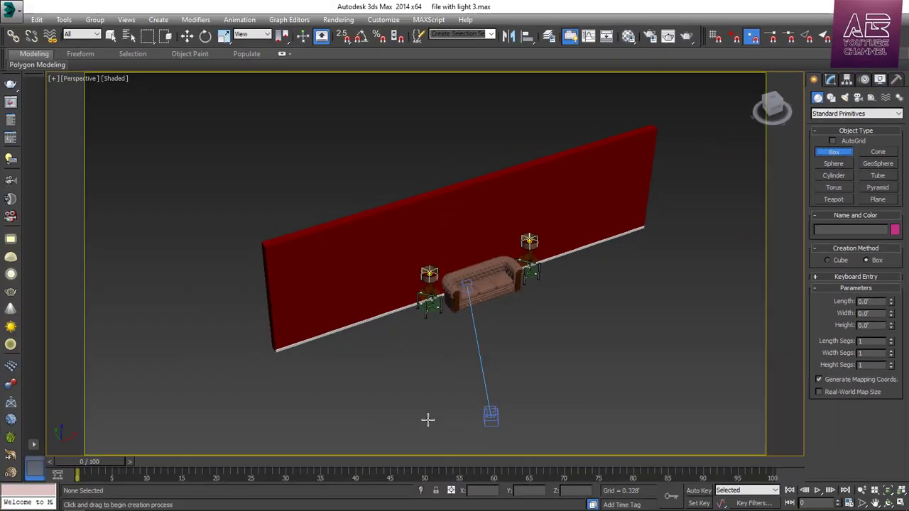
drag(428, 420, 578, 256)
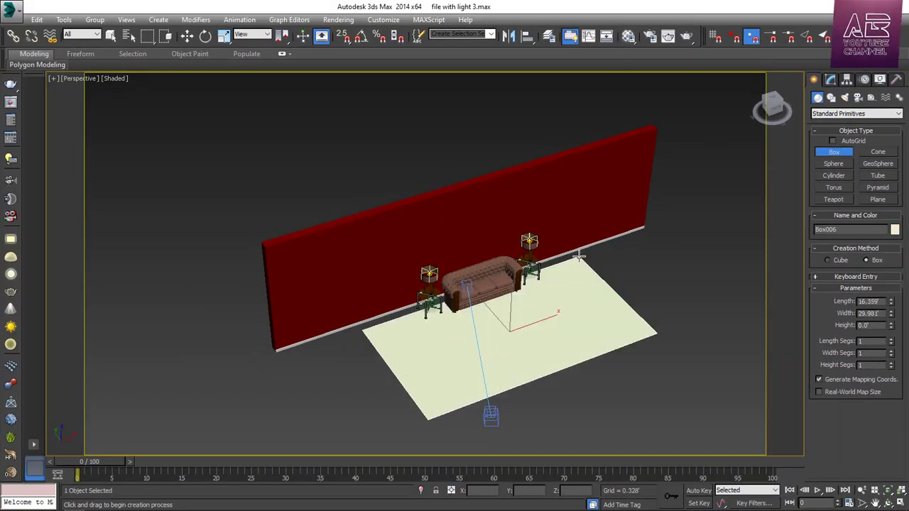
click(617, 265)
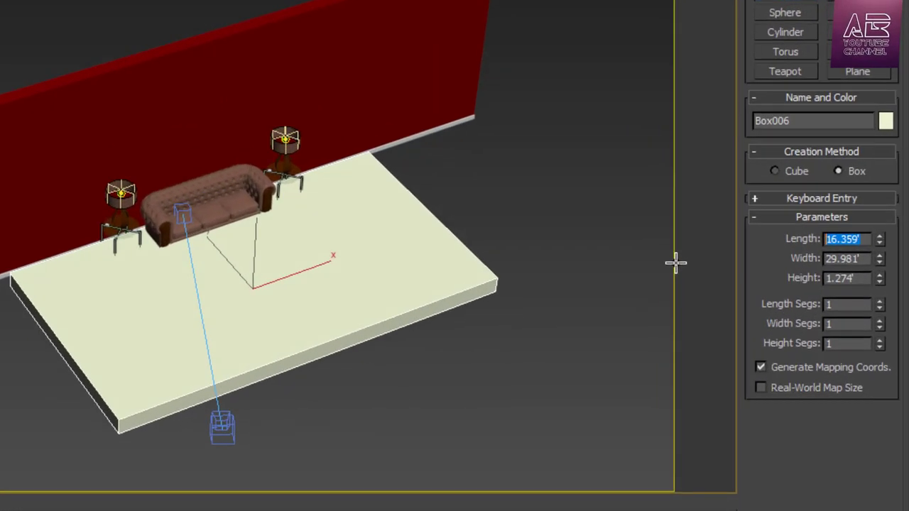
Step: Set the floor slab's length to 14', width to 20' and height to -1'
text(14)
key(Tab)
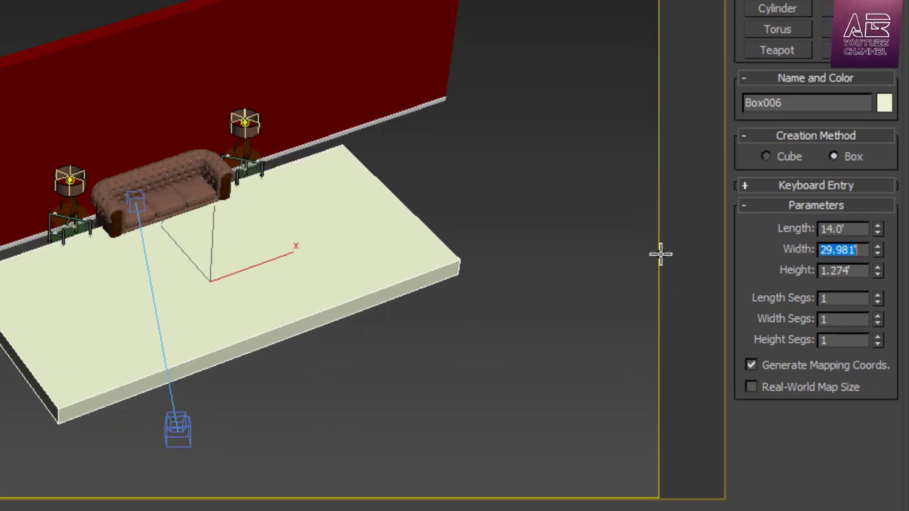
text(20)
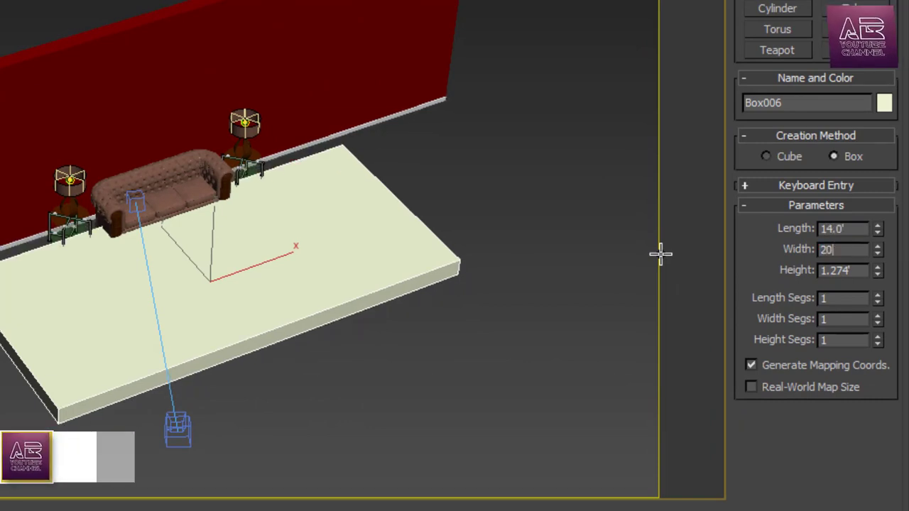
key(Tab)
text(-1)
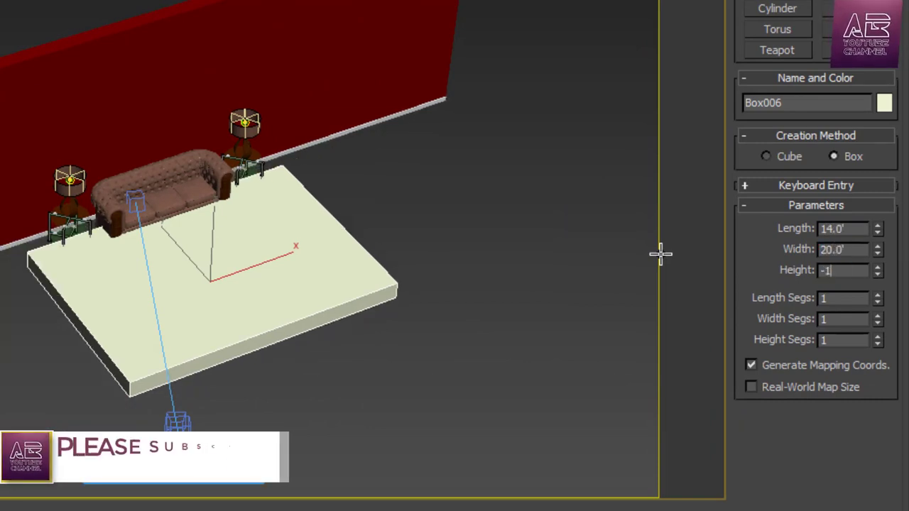
key(Return)
Step: Move the floor slab to the world origin with X, Y and Z all at 0
alt+middle_drag(660, 254, 329, 237)
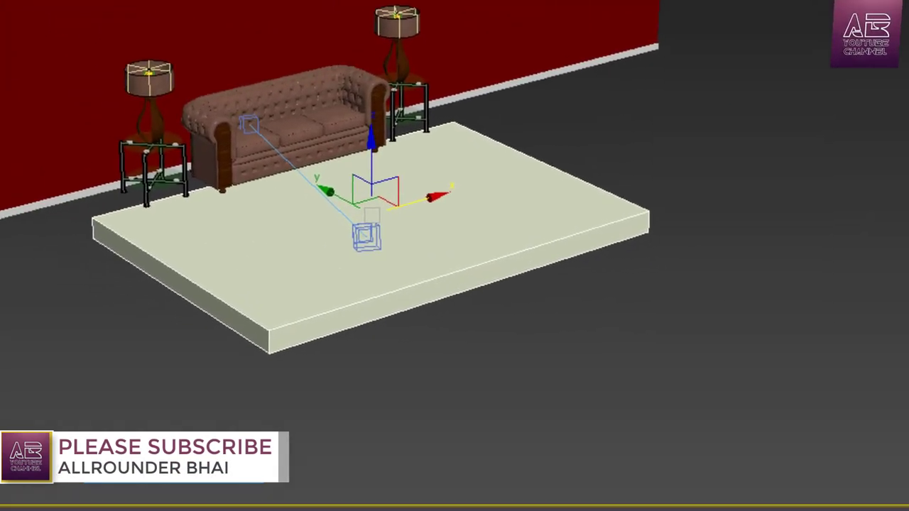
text(0)
key(Tab)
text(0)
key(Tab)
text(0)
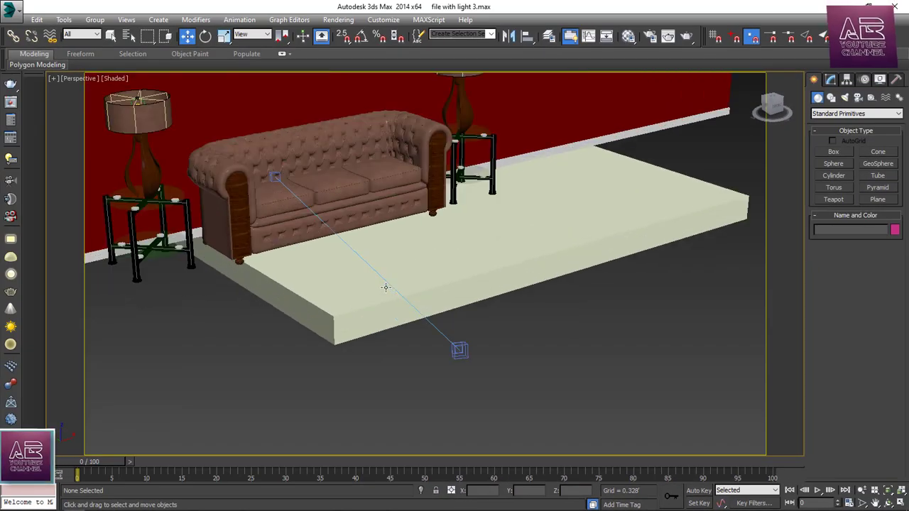
Step: Examine from several angles how the floor slab sits relative to the sofa, lamps and red wall
alt+middle_drag(385, 287, 434, 319)
key(alt+w)
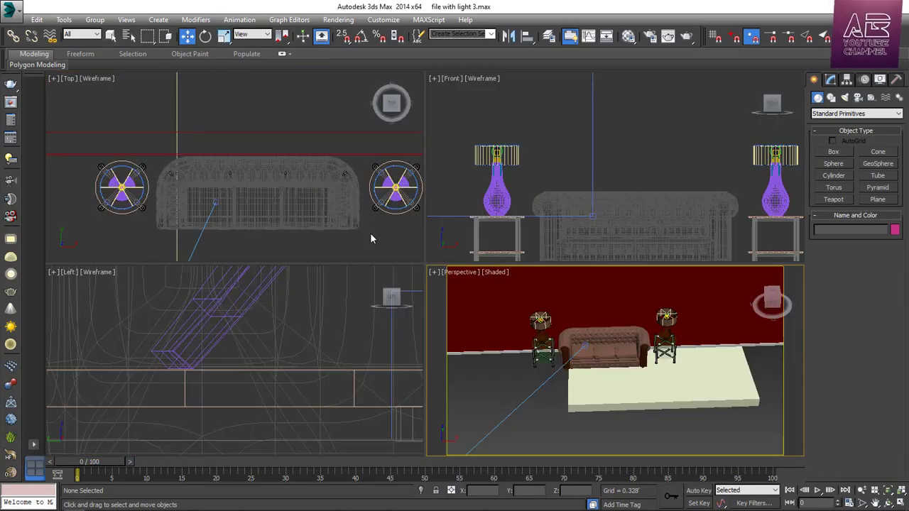
key(alt+w)
alt+middle_drag(564, 329, 471, 348)
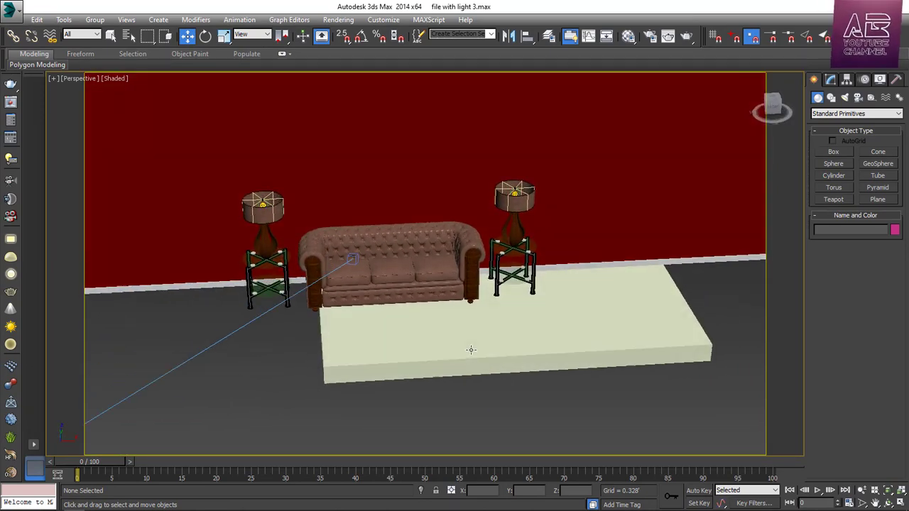
scroll(451, 290, up, 3)
scroll(451, 290, down, 3)
alt+middle_drag(492, 315, 285, 373)
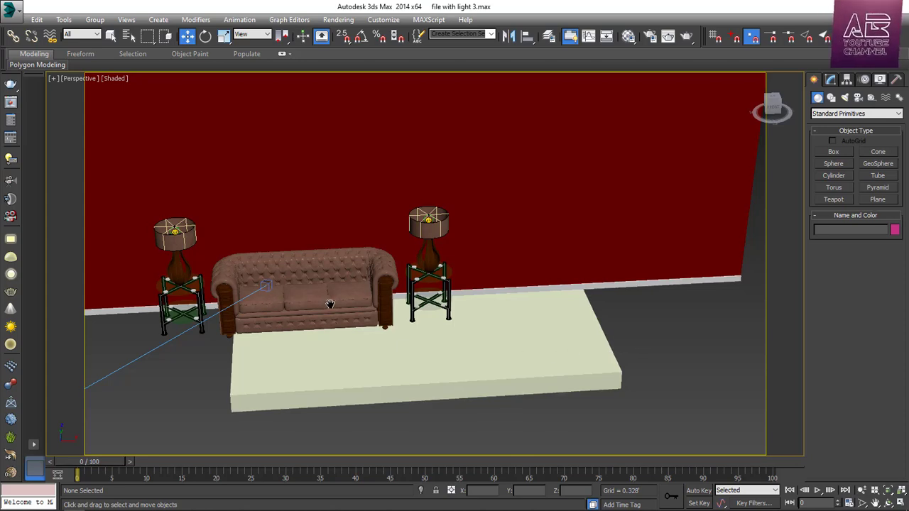
middle_drag(330, 304, 444, 289)
scroll(357, 302, up, 3)
Step: Resize the red wall to 1' length, 20' width and 10' height
click(636, 289)
scroll(542, 272, down, 5)
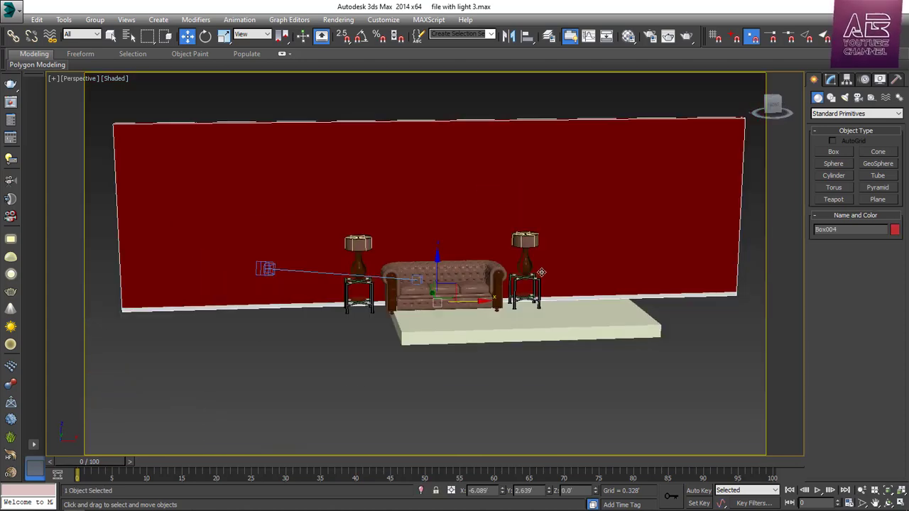
alt+middle_drag(542, 273, 536, 299)
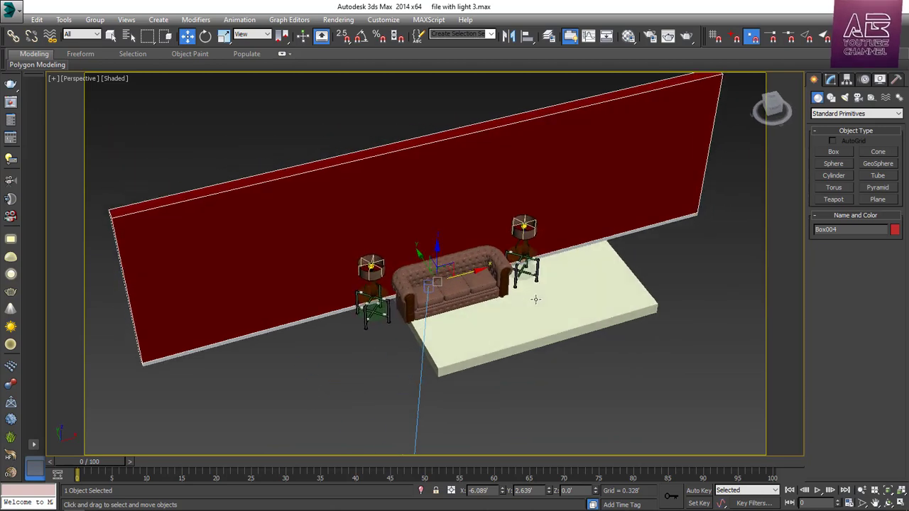
click(832, 80)
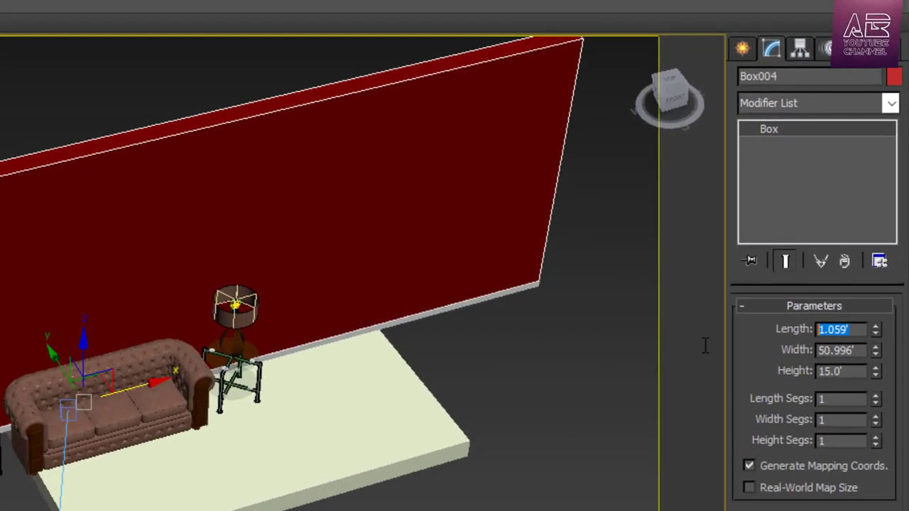
key(Tab)
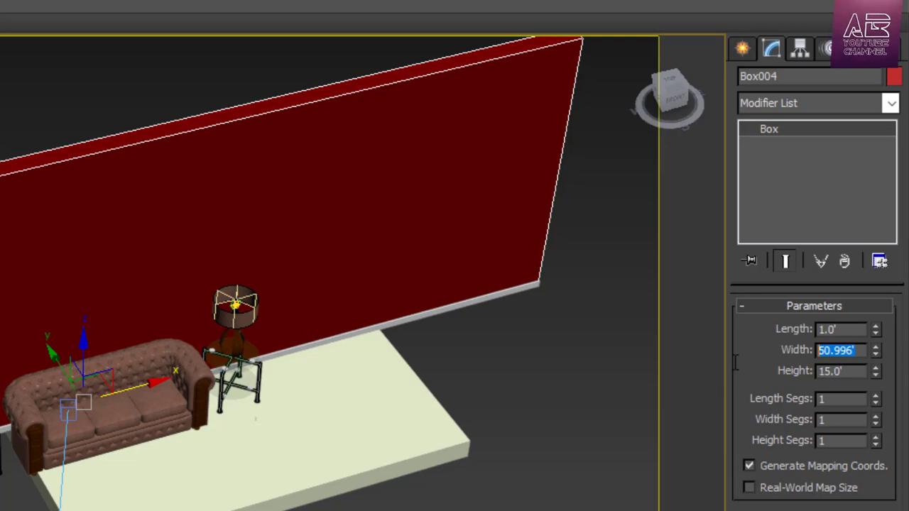
text(20)
key(Tab)
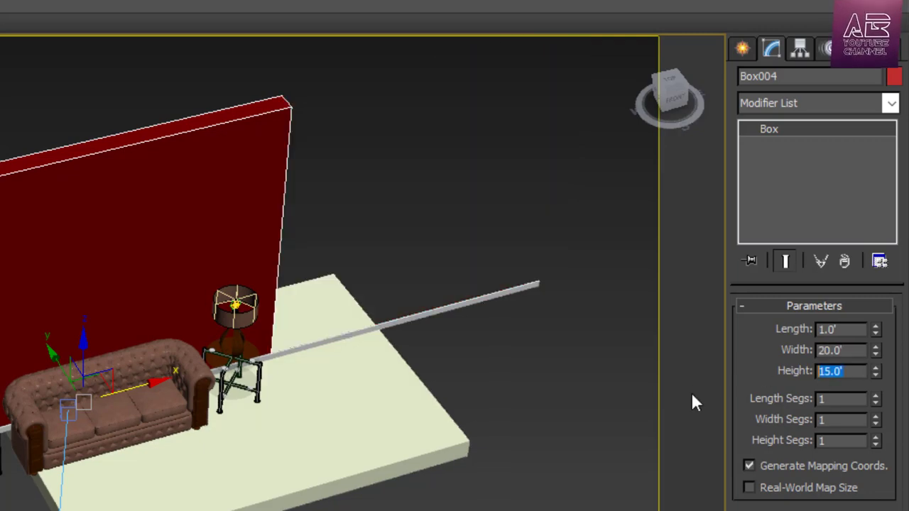
text(10)
key(Return)
Step: Move the red wall with vertex snapping so its lower outer corner meets the floor slab's rear corner
middle_drag(648, 372, 126, 215)
scroll(109, 367, up, 3)
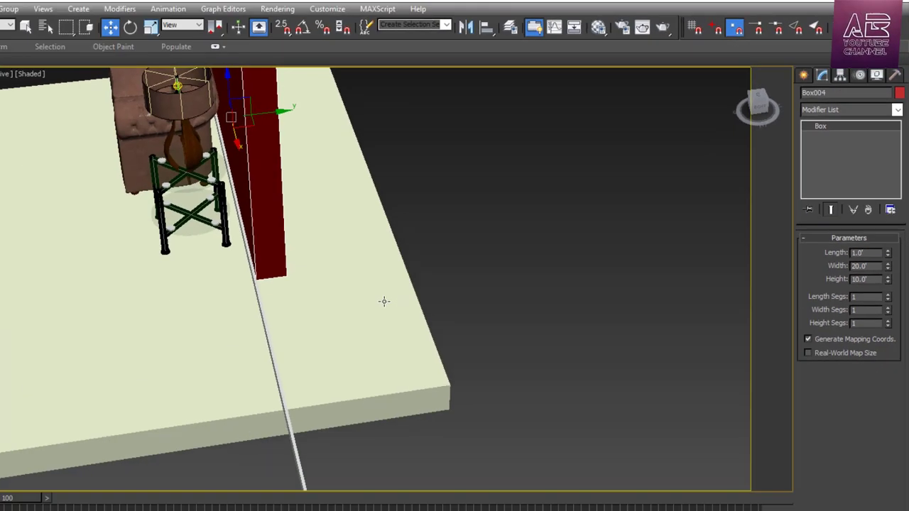
middle_drag(64, 412, 95, 394)
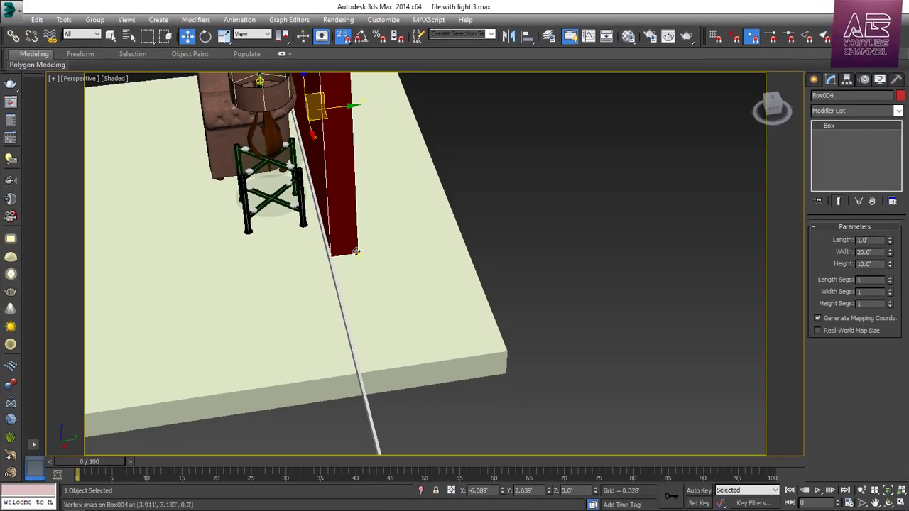
drag(357, 442, 581, 510)
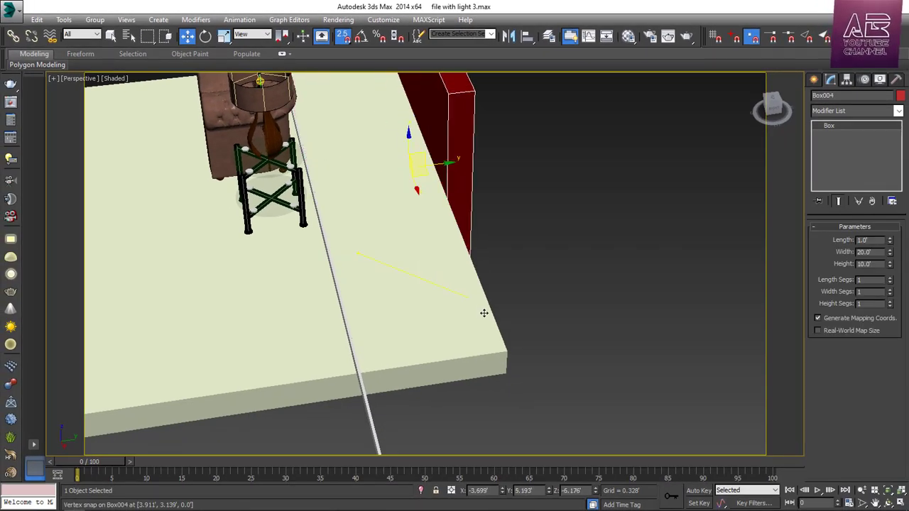
drag(483, 313, 504, 350)
Step: Delete the VRayPlane object beside the furniture, working in the Front view
key(f)
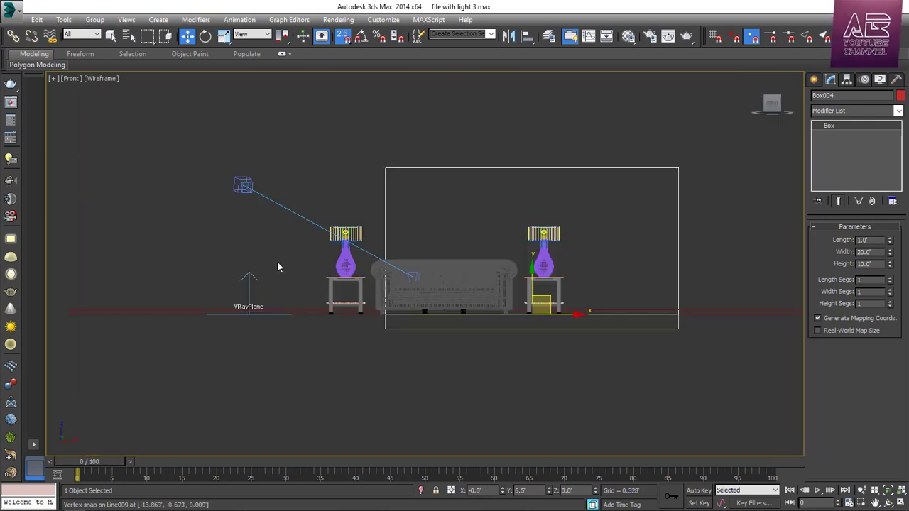
drag(277, 260, 228, 288)
click(570, 235)
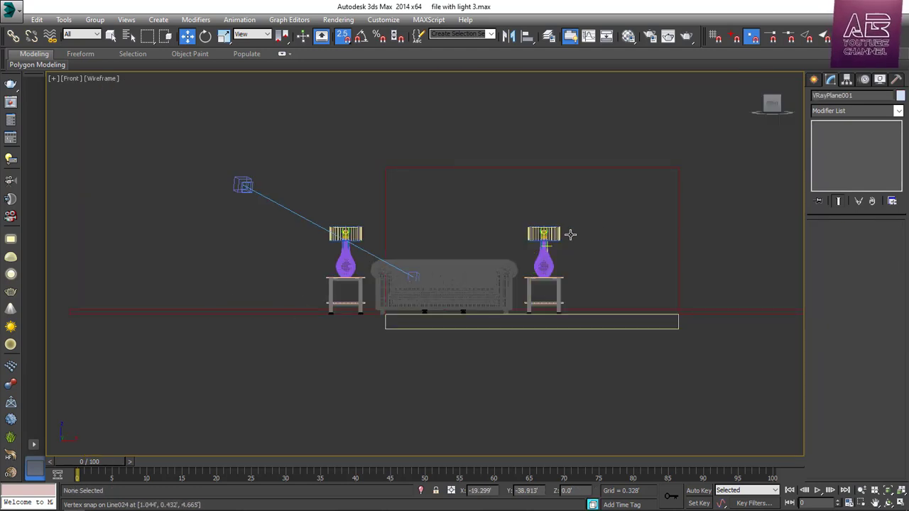
Step: Select the sofa, lamps and side tables without camera, wall or floor slab, centre them on the wall, and drop the baseboard from the selection
drag(305, 330, 305, 328)
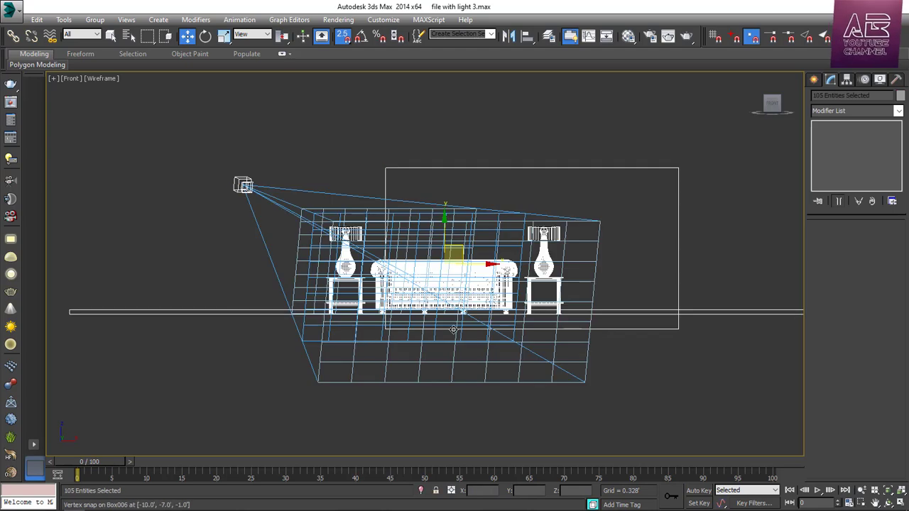
alt+drag(277, 129, 199, 230)
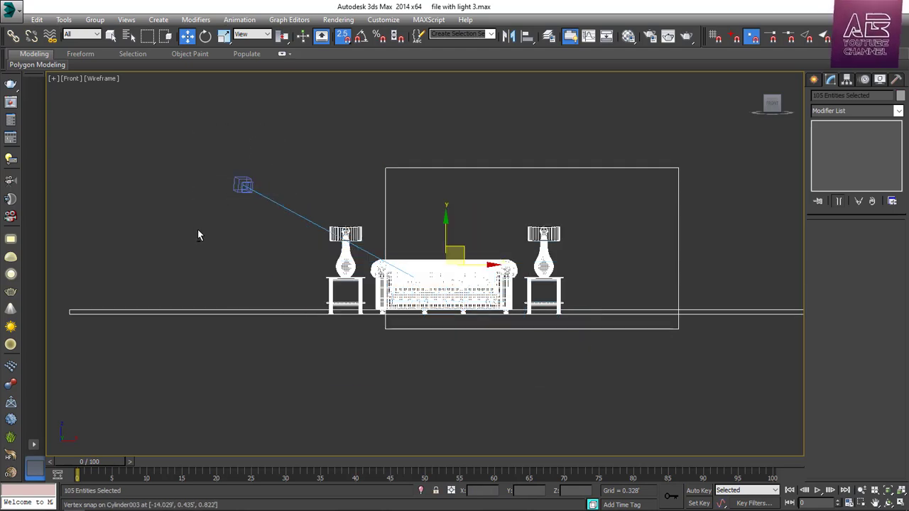
alt+click(635, 277)
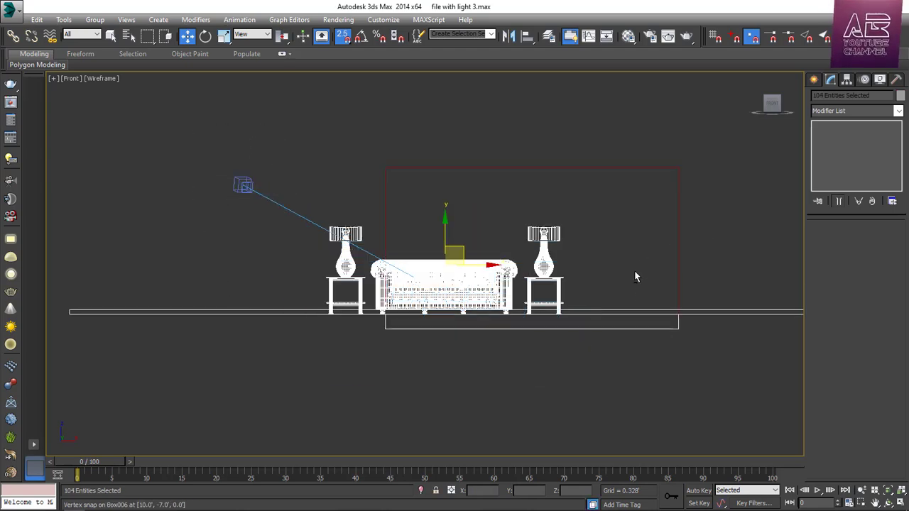
alt+click(677, 328)
scroll(576, 323, down, 2)
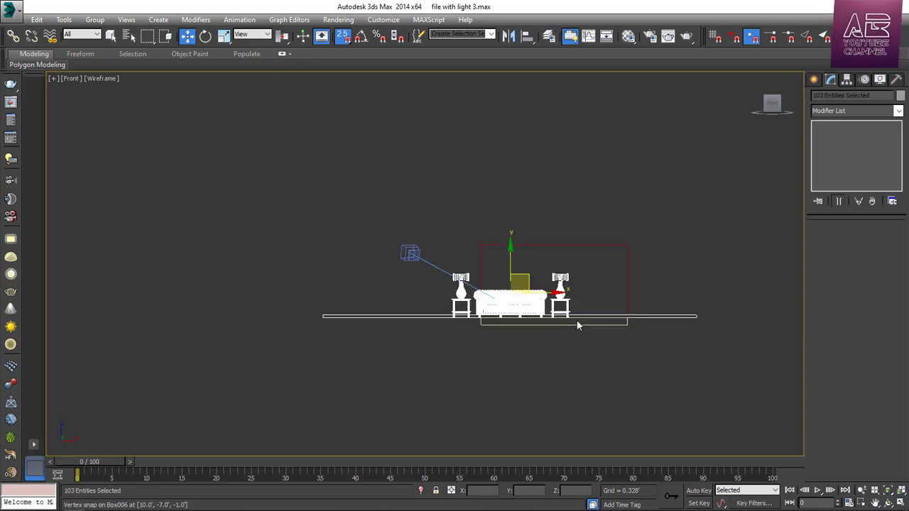
scroll(414, 298, up, 4)
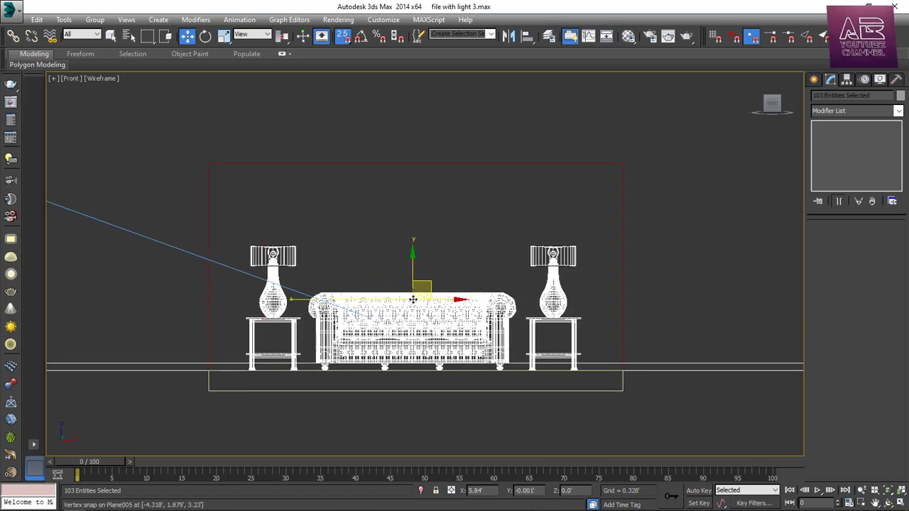
alt+click(710, 372)
Step: Turn off snapping and move the selected furniture vertically so its feet rest on the floor slab's upper face
key(r)
drag(424, 290, 419, 308)
scroll(423, 358, up, 4)
key(w)
key(s)
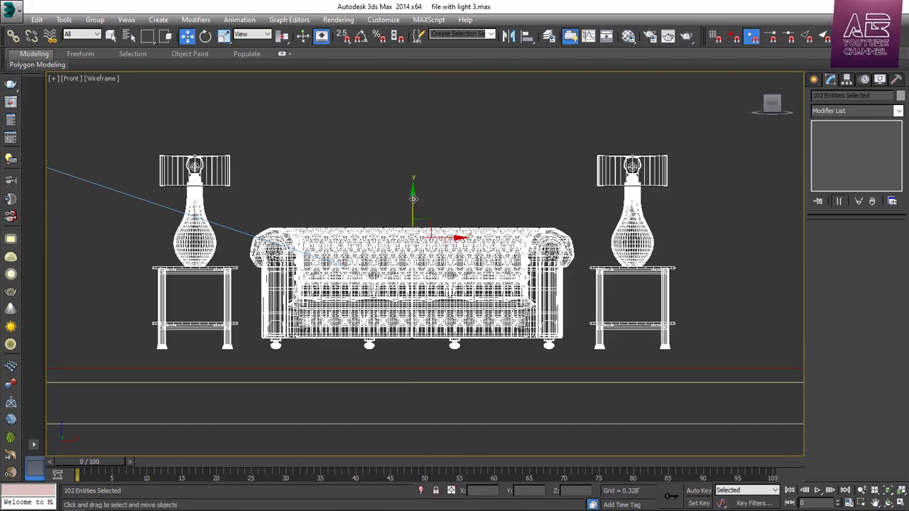
drag(413, 196, 420, 233)
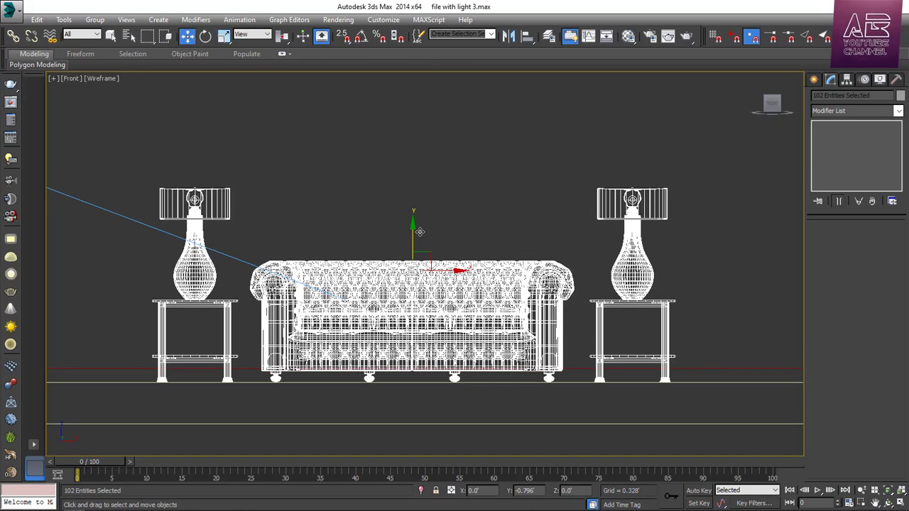
scroll(434, 407, up, 6)
scroll(542, 320, up, 4)
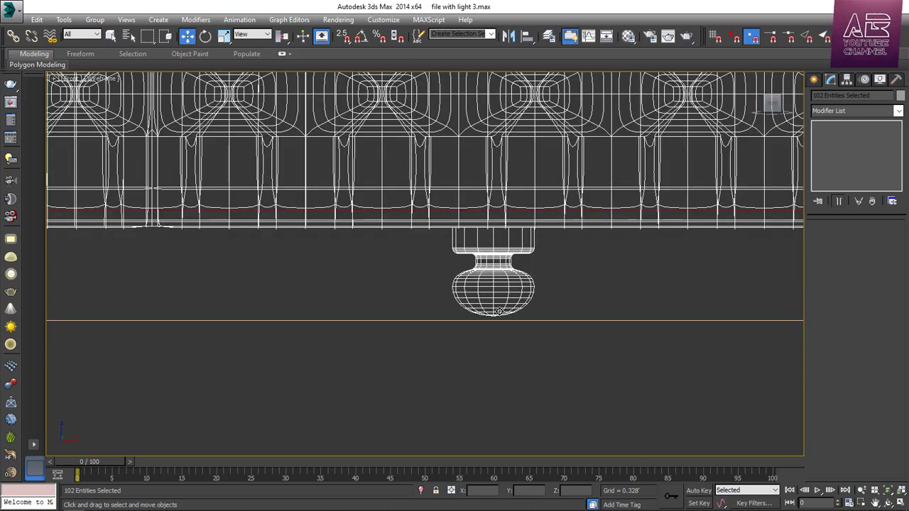
scroll(503, 314, down, 8)
click(537, 384)
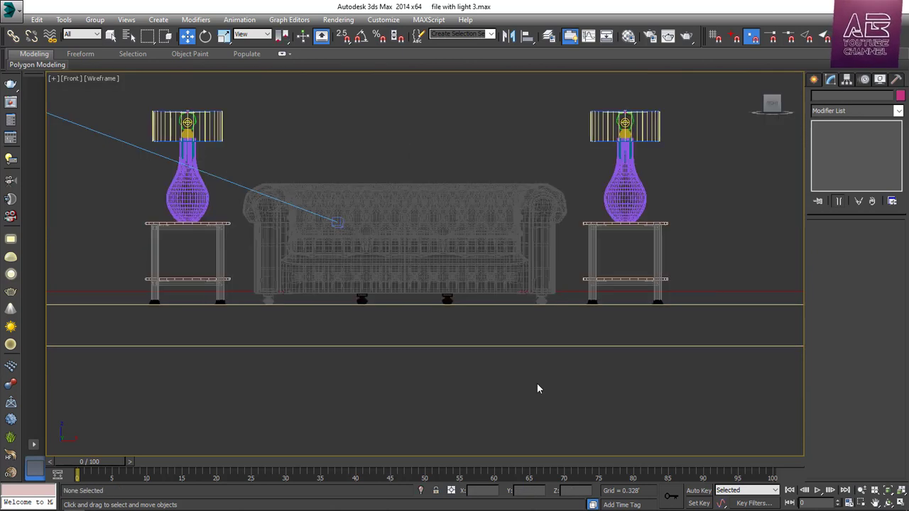
key(alt+w)
right_click(594, 369)
key(alt+w)
scroll(561, 362, down, 5)
key(ctrl+z)
Step: Move the selected furniture back towards the red wall in the Top view
key(alt+w)
right_click(370, 247)
key(alt+w)
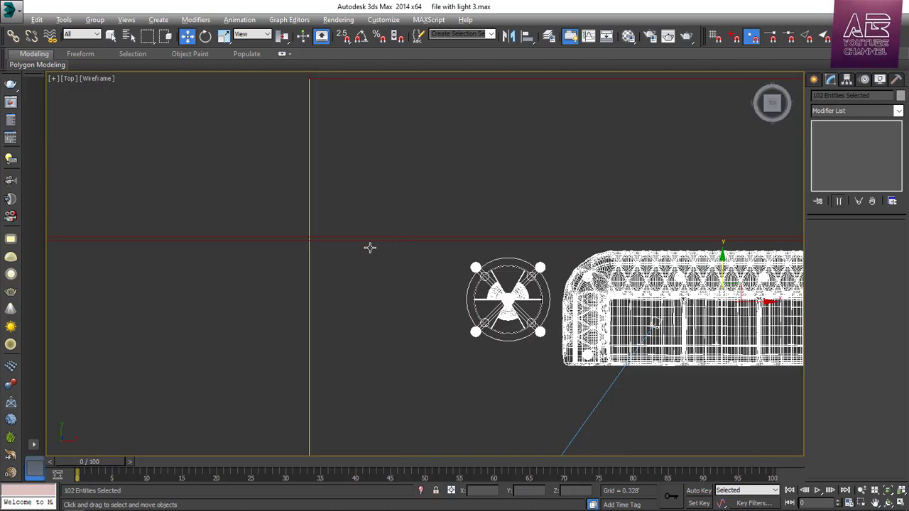
scroll(370, 247, down, 5)
scroll(494, 249, up, 4)
drag(438, 296, 477, 183)
Step: Set the baseboard box's width to 20' in the Perspective view
key(alt+w)
click(655, 298)
key(alt+w)
middle_drag(431, 359, 539, 348)
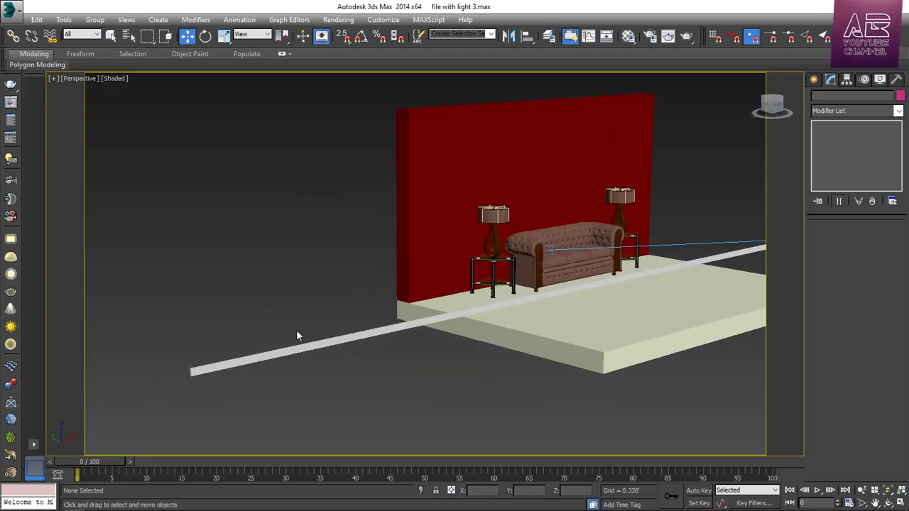
click(333, 345)
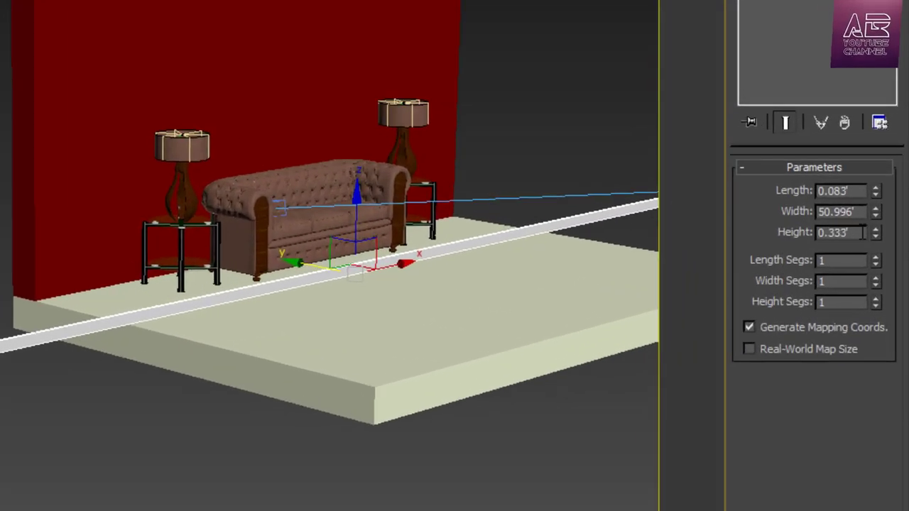
double_click(845, 233)
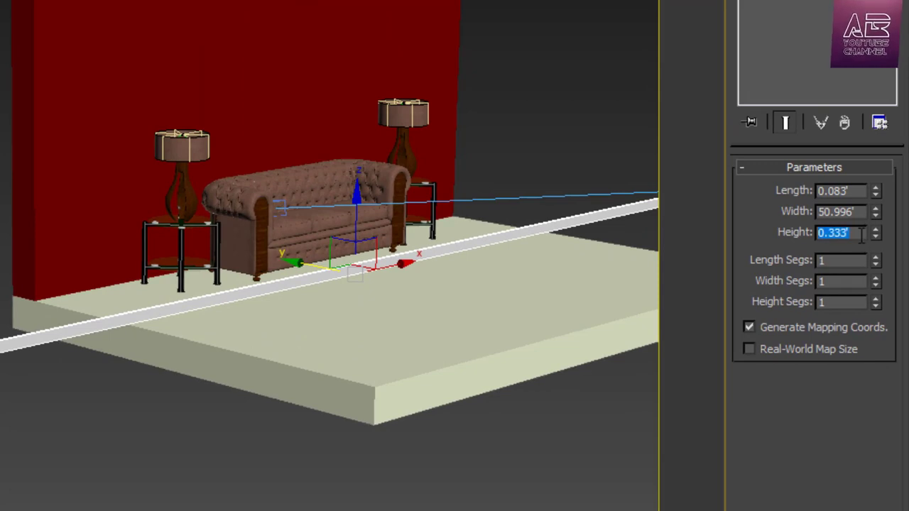
click(854, 192)
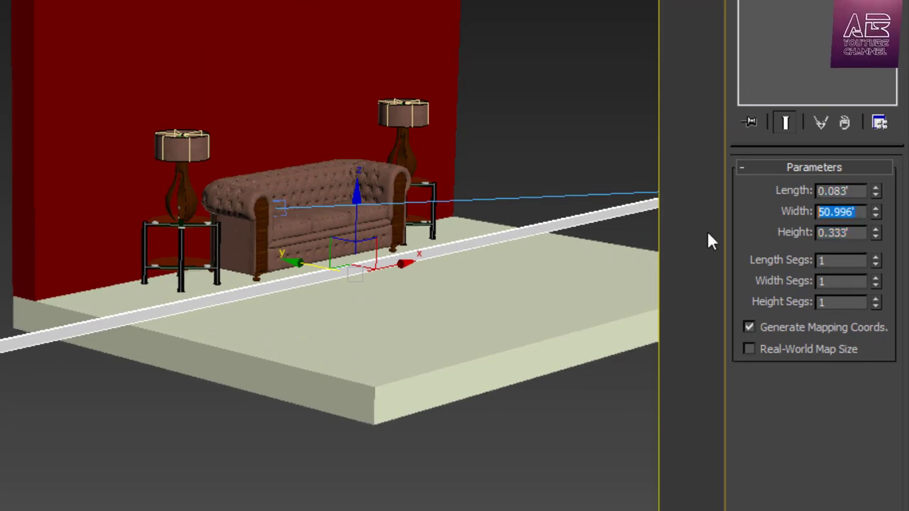
text(20)
key(Return)
Step: Move the baseboard by its lower corner with vertex snapping so it sits against the foot of the red wall
scroll(75, 305, up, 5)
middle_drag(75, 305, 150, 320)
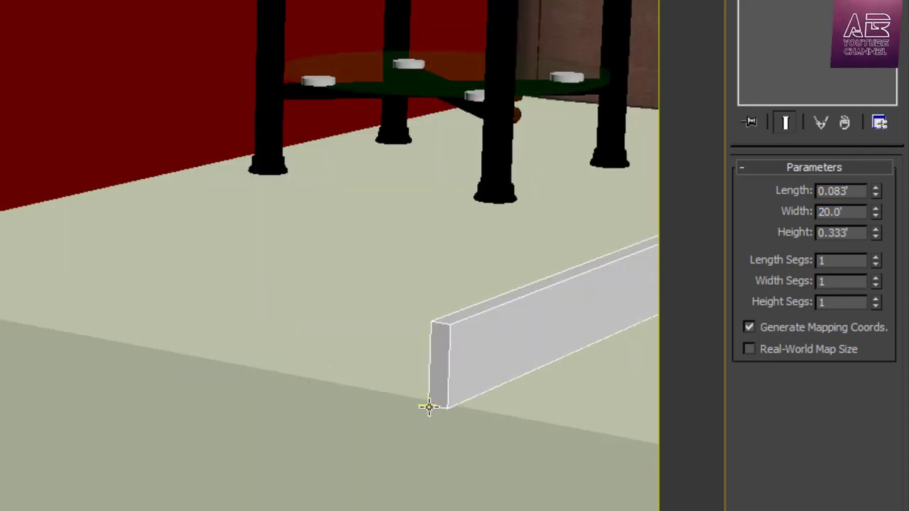
drag(428, 407, 341, 347)
key(ctrl+z)
click(444, 379)
drag(429, 406, 184, 264)
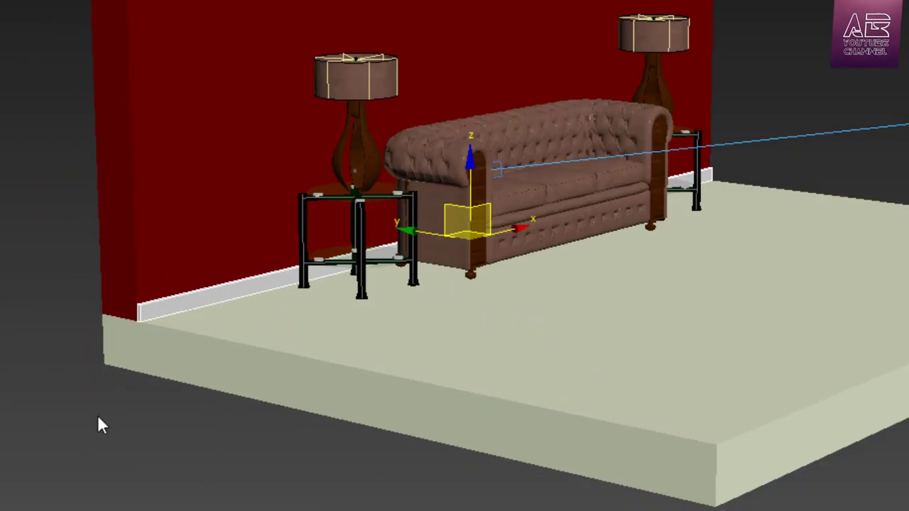
Step: Set the red wall box's width to 18'
click(97, 414)
alt+middle_drag(97, 415, 517, 316)
scroll(490, 334, down, 3)
scroll(533, 353, up, 3)
click(500, 310)
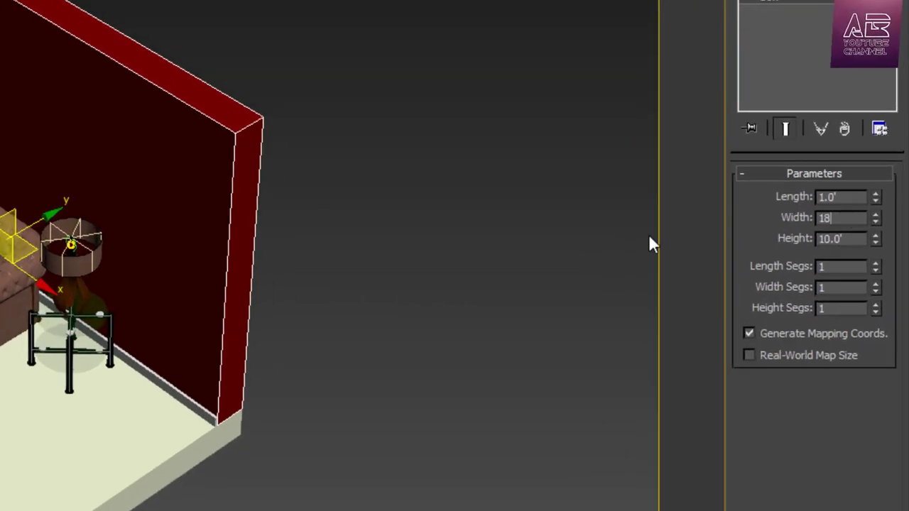
key(Return)
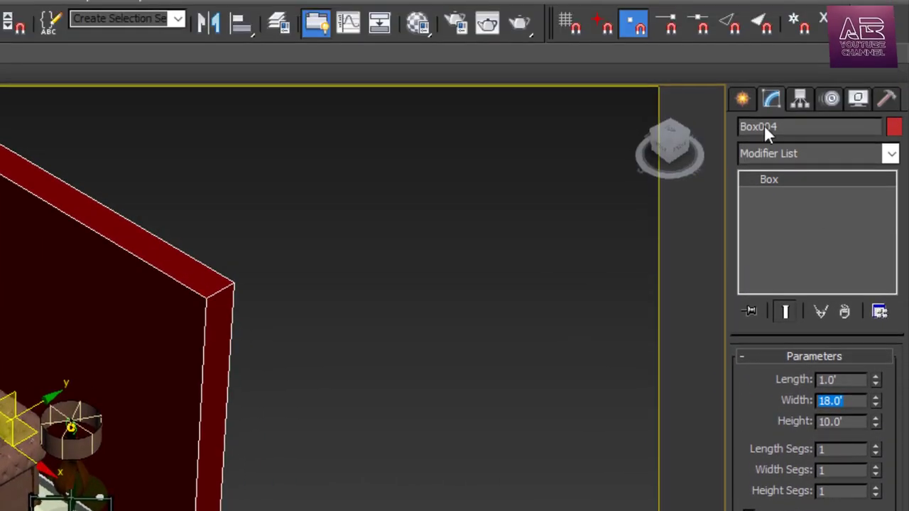
Step: Create a corner column box between the red wall's right end and the slab corner, as tall as the wall
click(736, 97)
click(775, 225)
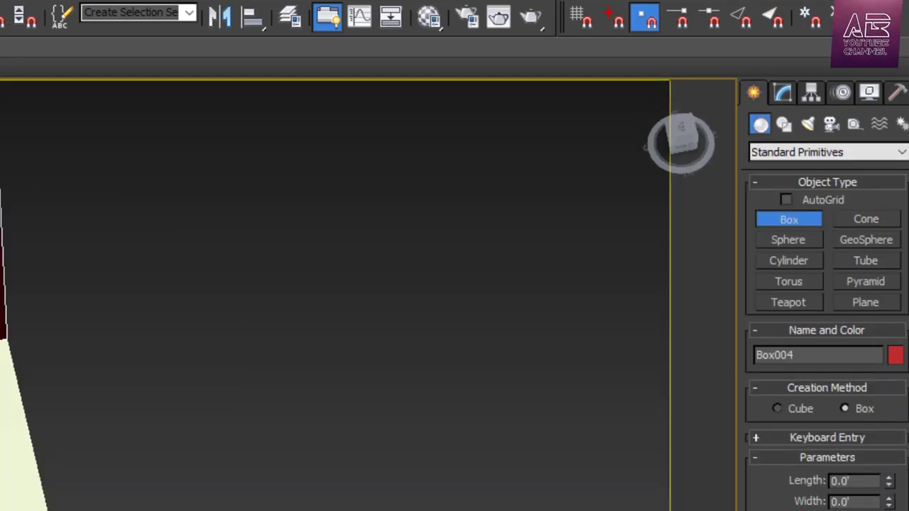
alt+middle_drag(262, 258, 206, 252)
drag(101, 186, 287, 398)
scroll(287, 398, down, 8)
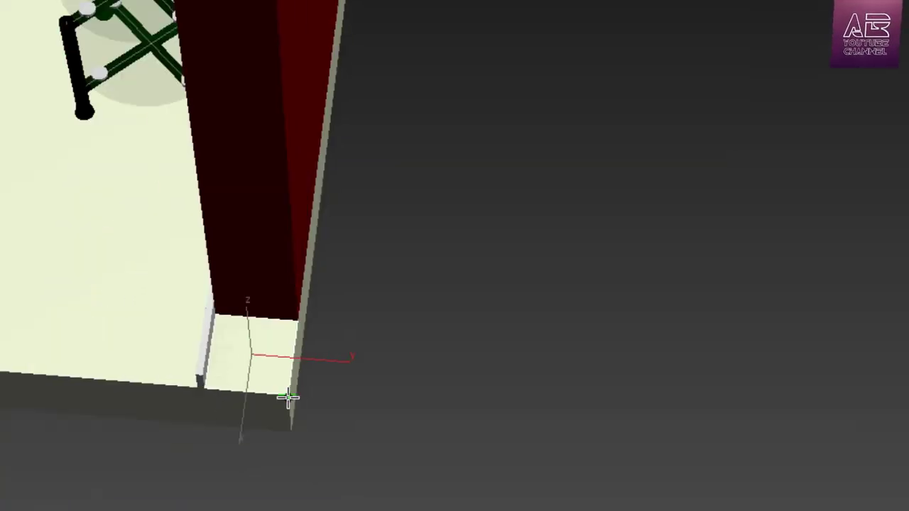
scroll(282, 331, up, 8)
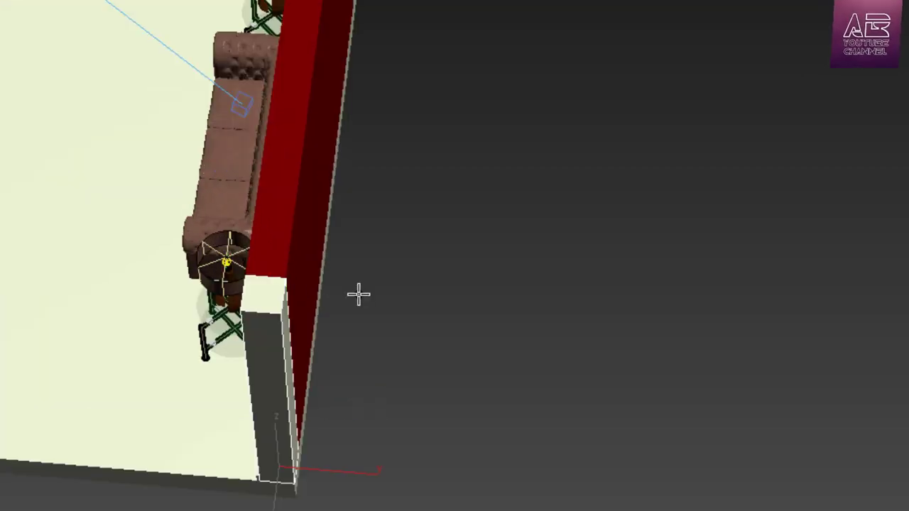
Step: Create a matching corner column box in the gap at the other end of the red wall, snapped to the wall's height
scroll(358, 294, down, 6)
alt+middle_drag(469, 250, 205, 281)
middle_drag(475, 447, 397, 134)
scroll(273, 479, up, 10)
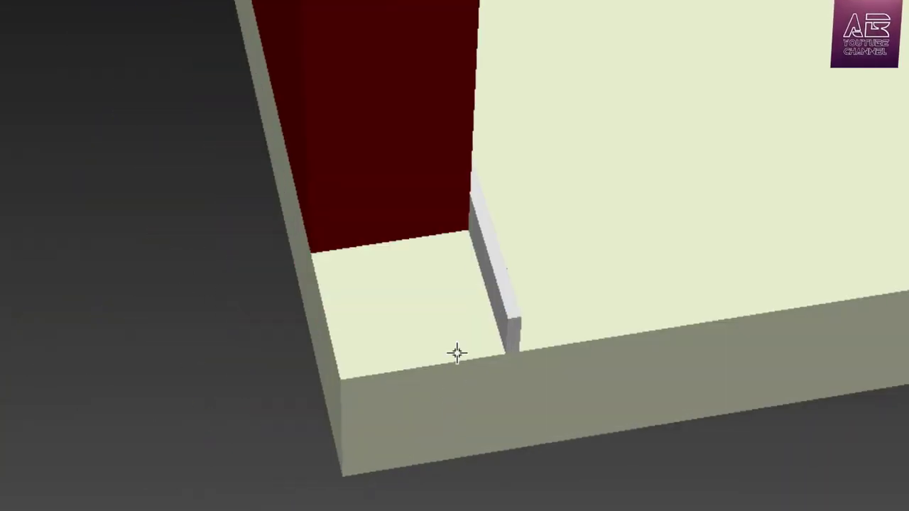
drag(469, 231, 367, 398)
scroll(369, 398, down, 8)
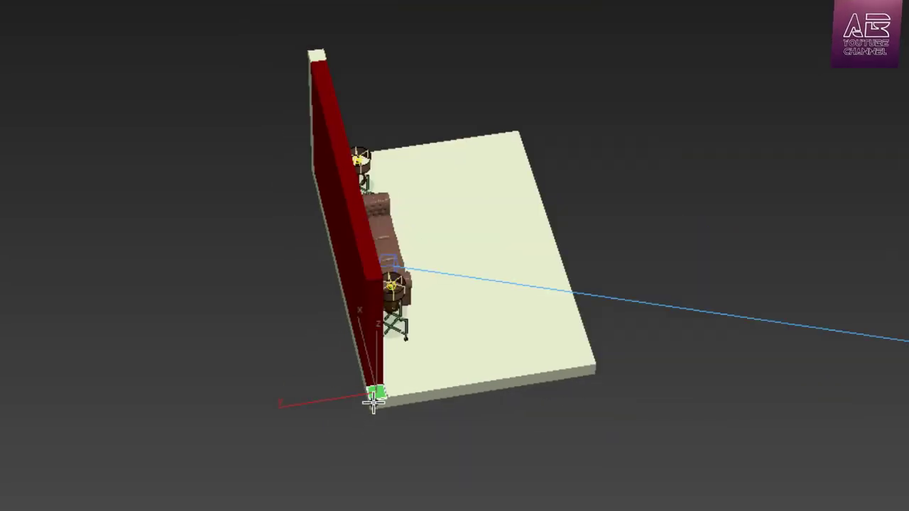
scroll(386, 308, up, 8)
click(254, 160)
scroll(275, 265, down, 6)
alt+middle_drag(275, 265, 464, 273)
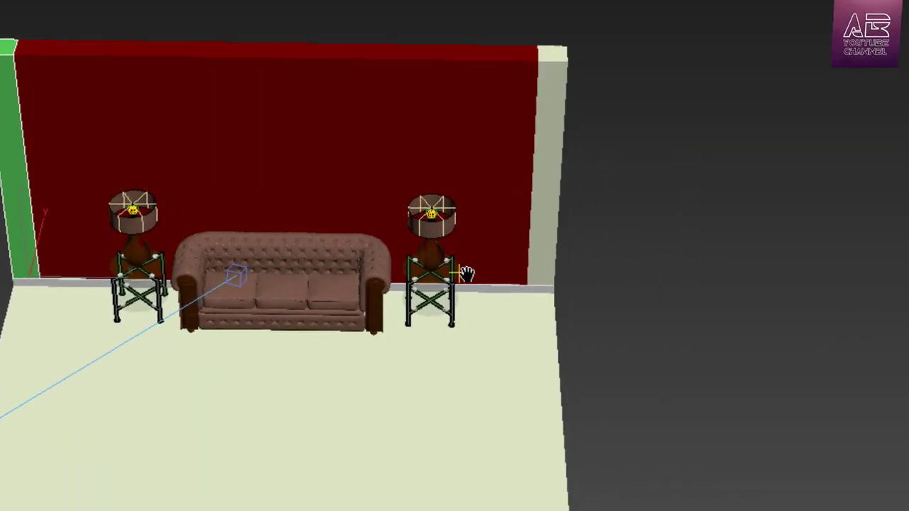
Step: Select both corner columns and clone them away from the slab
key(w)
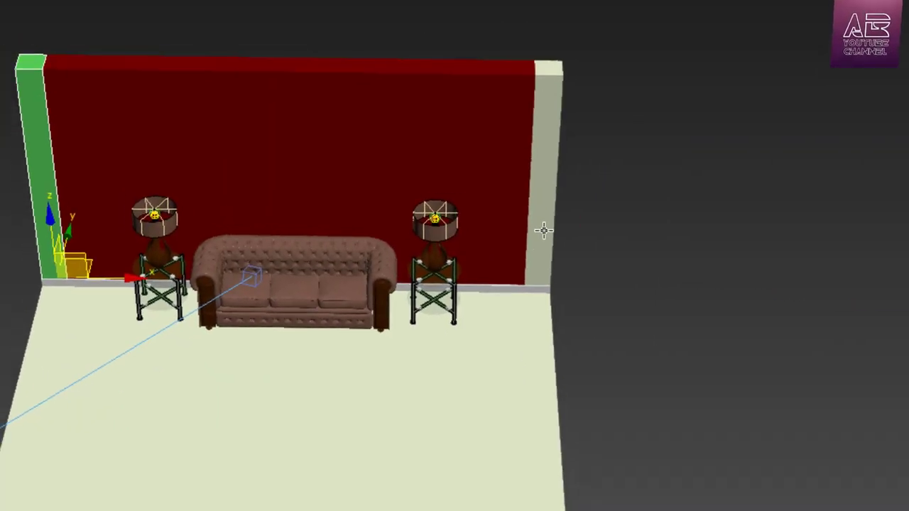
click(547, 226)
ctrl+click(216, 250)
alt+middle_drag(216, 250, 526, 285)
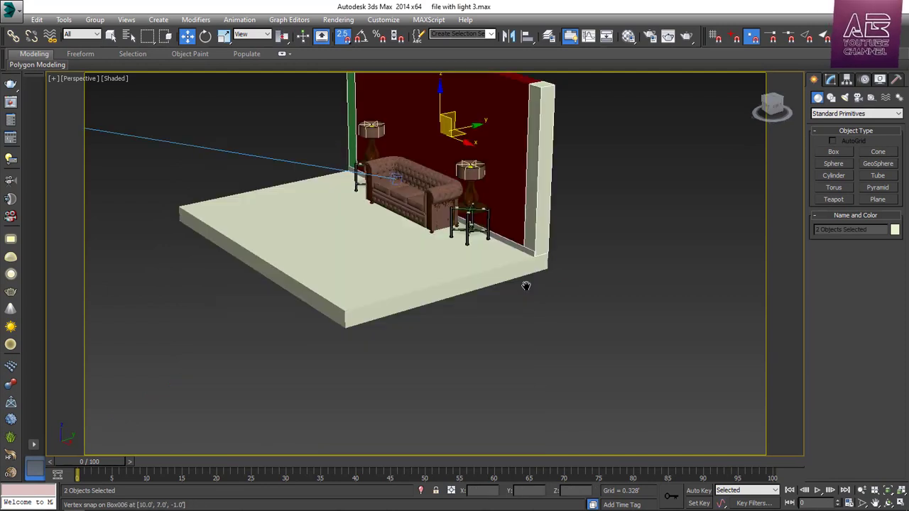
mouse_move(540, 223)
shift+mouse_down()
mouse_move(774, 241)
mouse_move(760, 238)
shift+mouse_up()
click(457, 308)
Step: Snap the two copied columns onto the front corners of the floor slab and clear the selection
scroll(568, 334, down, 3)
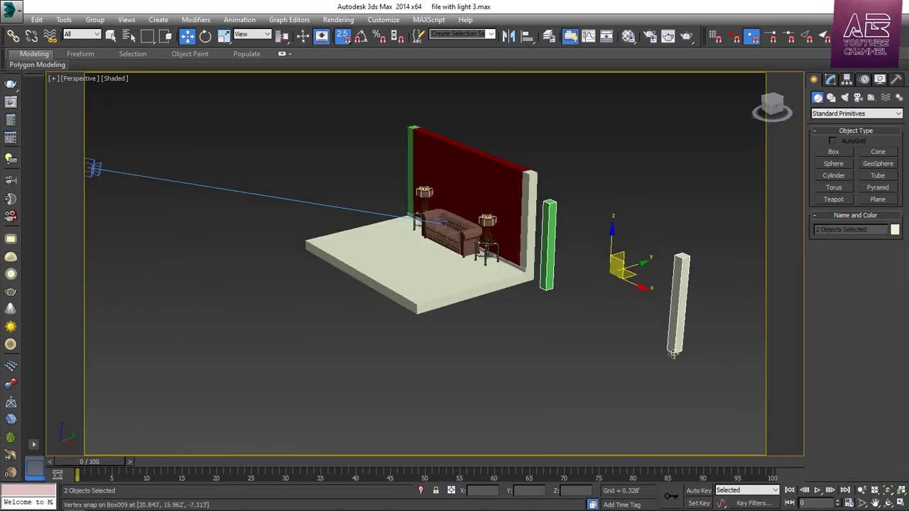
mouse_move(674, 353)
mouse_down()
mouse_move(589, 320)
mouse_move(461, 290)
mouse_move(418, 302)
mouse_up()
click(516, 327)
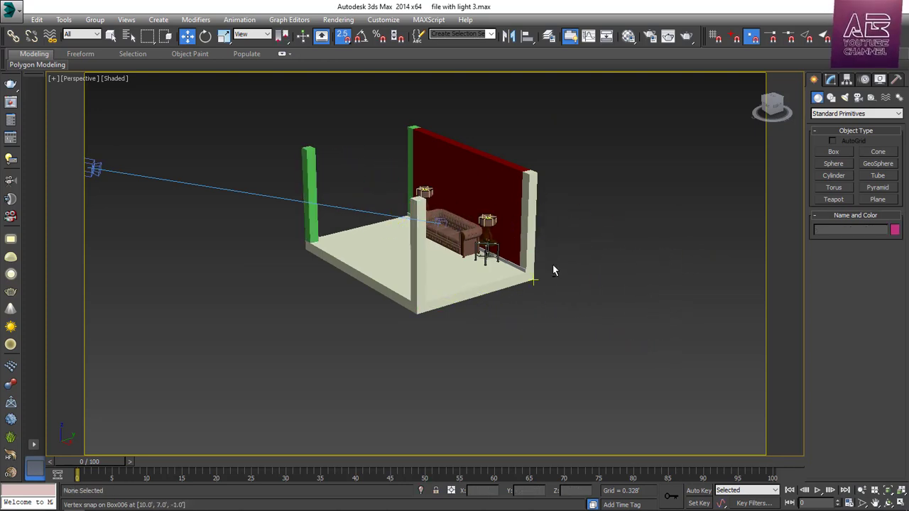
Step: Create an 18' by 1' front wall box, 10' high, between the two front columns opposite the red wall
alt+middle_drag(552, 264, 595, 282)
scroll(540, 331, up, 3)
middle_drag(539, 330, 604, 284)
click(573, 210)
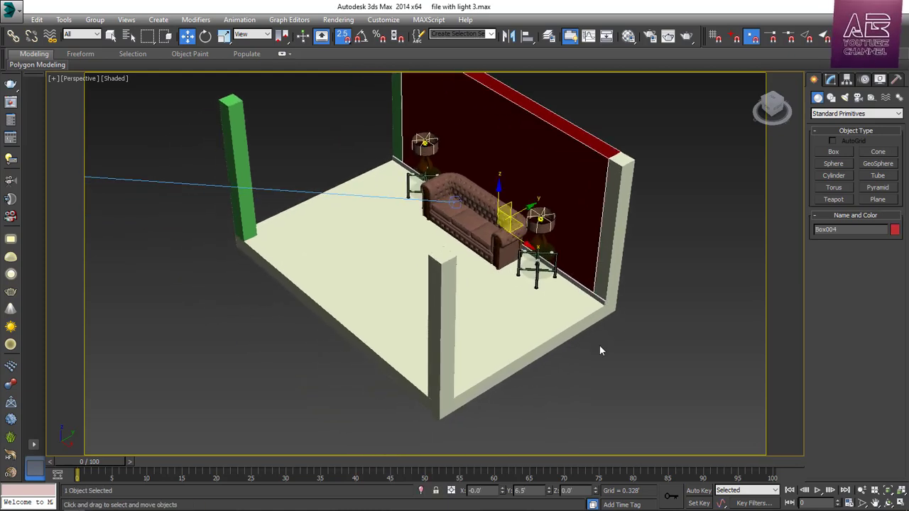
key(b)
alt+middle_drag(394, 382, 430, 398)
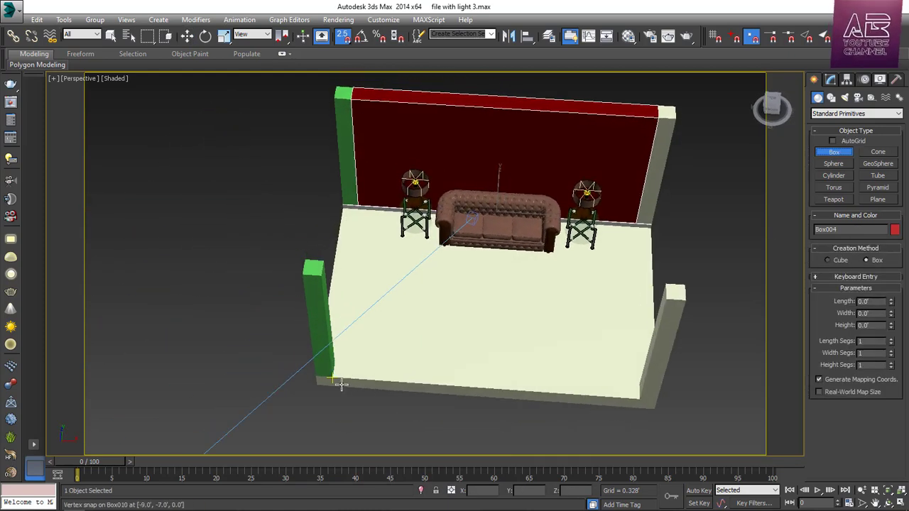
drag(339, 382, 642, 398)
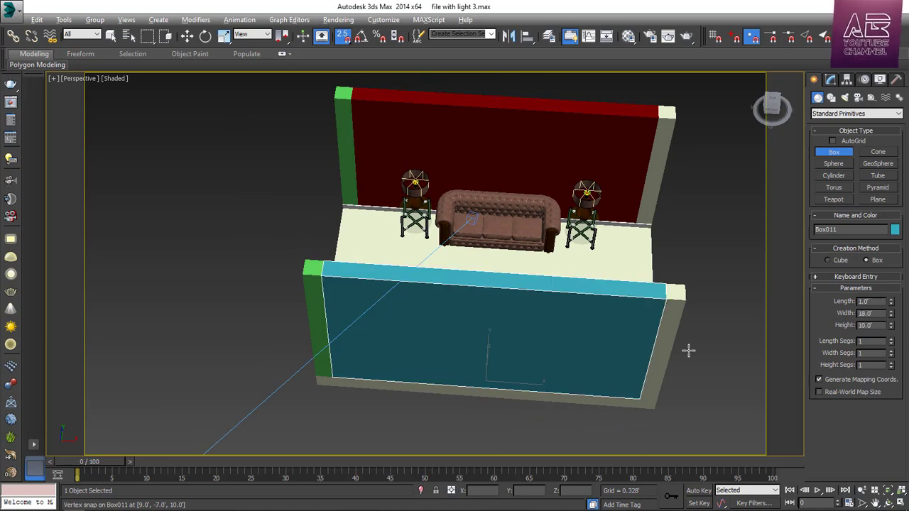
Step: Create a side wall box between the two green columns, snapped to the columns' height
alt+middle_drag(688, 350, 495, 402)
drag(416, 341, 596, 419)
click(619, 368)
Step: Create a 12' by 1' side wall box, 10' high, between the two beige columns and leave the Box tool
scroll(619, 368, down, 4)
alt+middle_drag(619, 367, 401, 390)
scroll(533, 411, up, 5)
drag(234, 380, 481, 394)
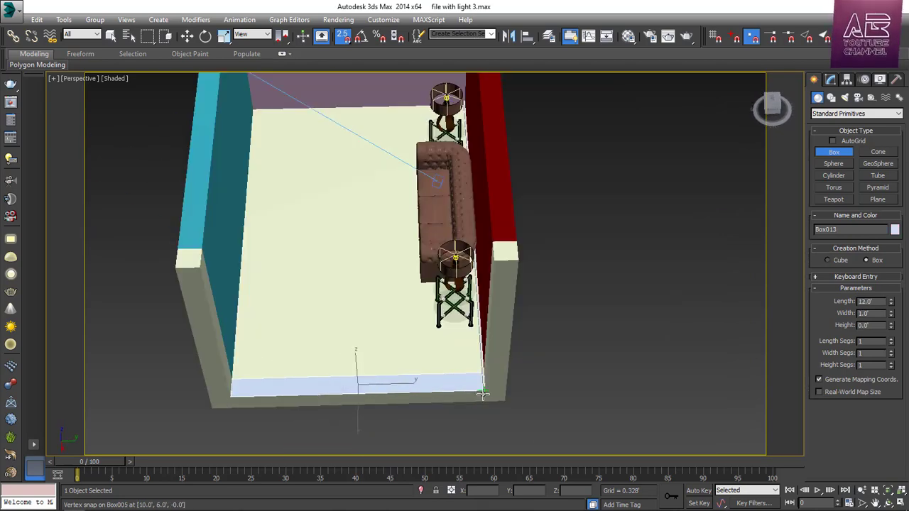
click(494, 248)
right_click(494, 250)
Step: Create a 14' by 20' roof slab box over the walls and set its height to 1'
scroll(494, 284, down, 4)
alt+middle_drag(476, 355, 598, 355)
alt+middle_drag(486, 389, 495, 278)
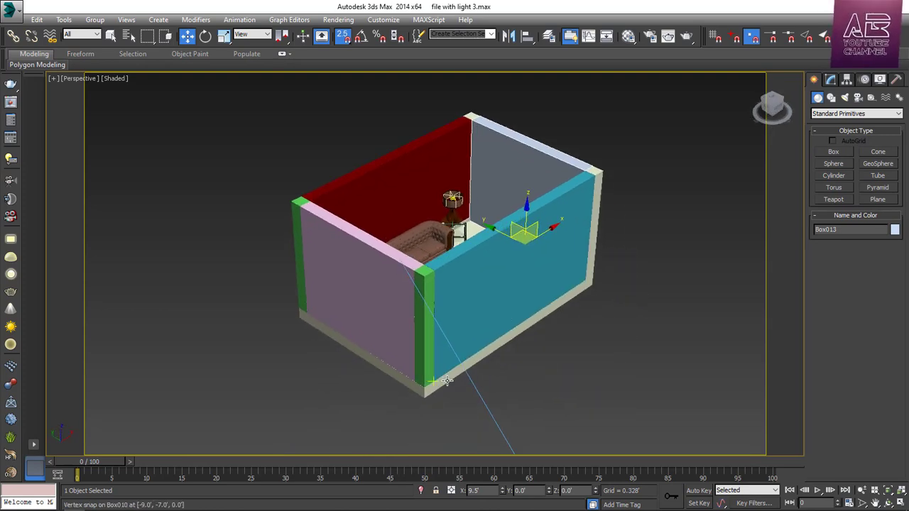
click(447, 380)
alt+middle_drag(556, 278, 557, 369)
click(833, 152)
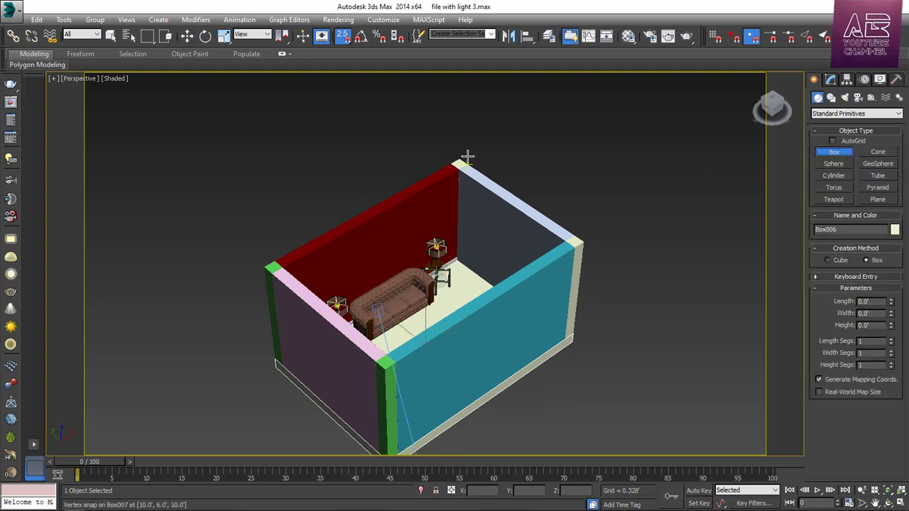
drag(467, 156, 384, 370)
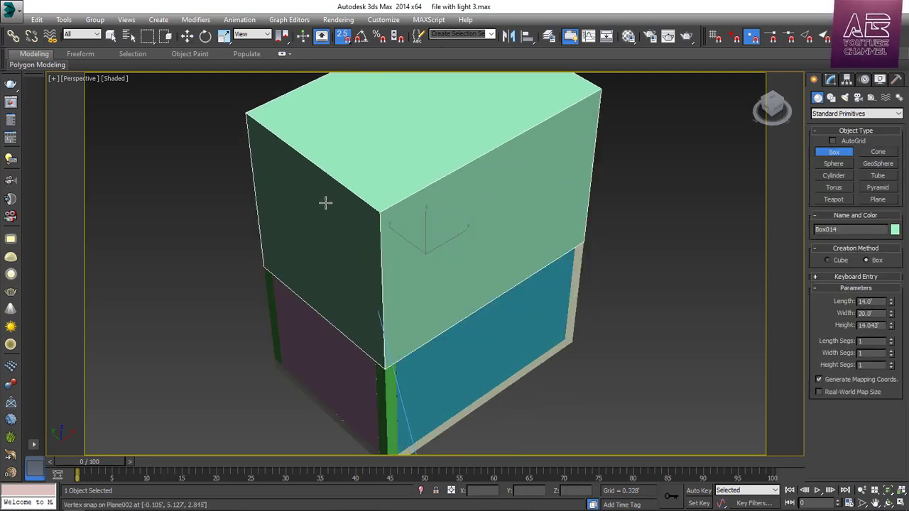
click(325, 204)
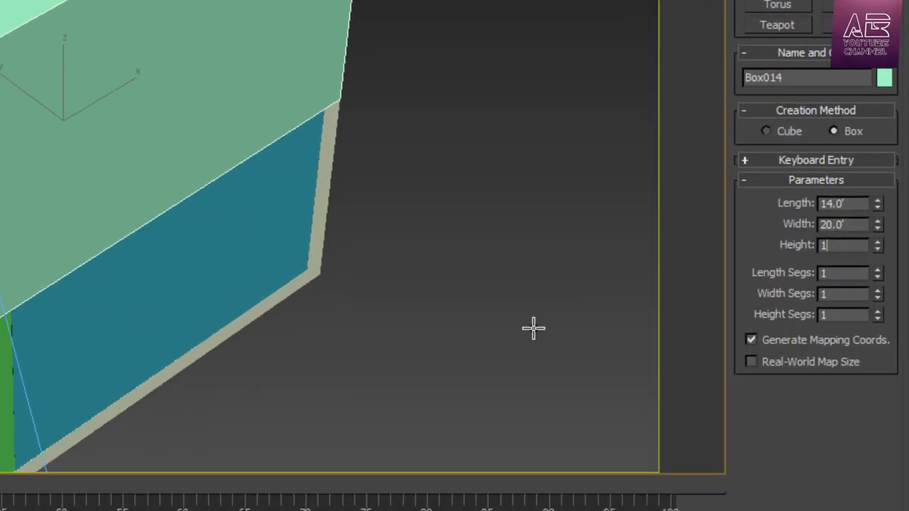
key(Return)
alt+middle_drag(521, 364, 403, 347)
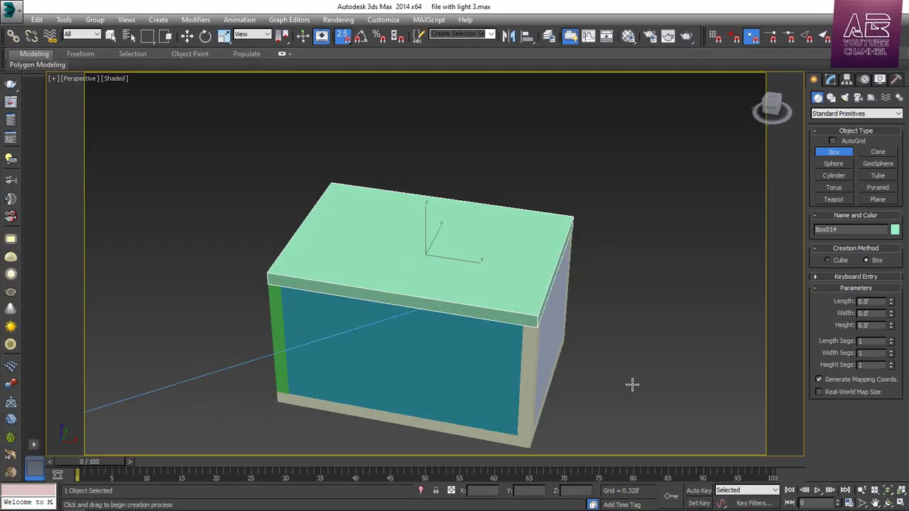
right_click(423, 346)
click(444, 371)
Step: Select the light blue side wall between the beige columns and set its height to 1.5'
alt+middle_drag(443, 370, 394, 324)
alt+middle_drag(615, 371, 606, 393)
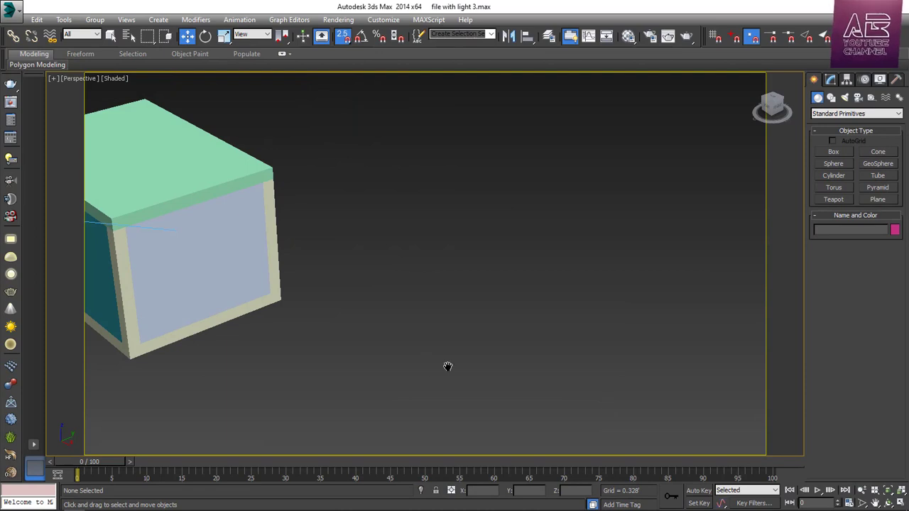
middle_drag(447, 367, 625, 394)
click(509, 321)
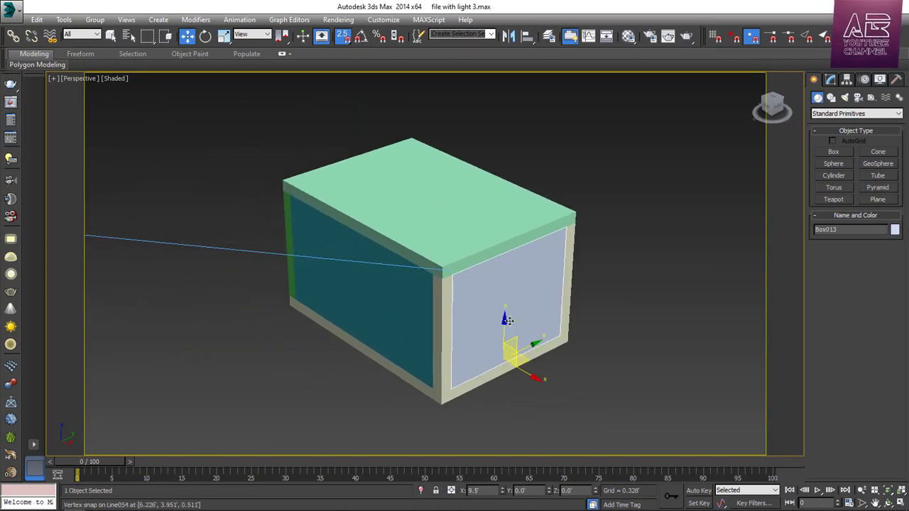
key(z)
alt+middle_drag(615, 352, 636, 351)
scroll(632, 349, down, 3)
mouse_move(578, 346)
alt+middle_down()
mouse_move(629, 331)
mouse_move(580, 350)
mouse_move(578, 370)
mouse_move(589, 342)
alt+middle_up()
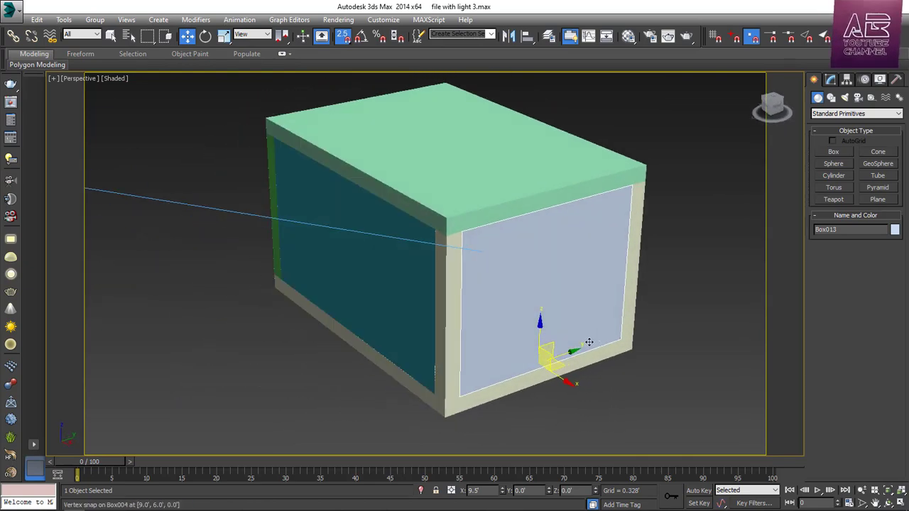
scroll(598, 364, up, 3)
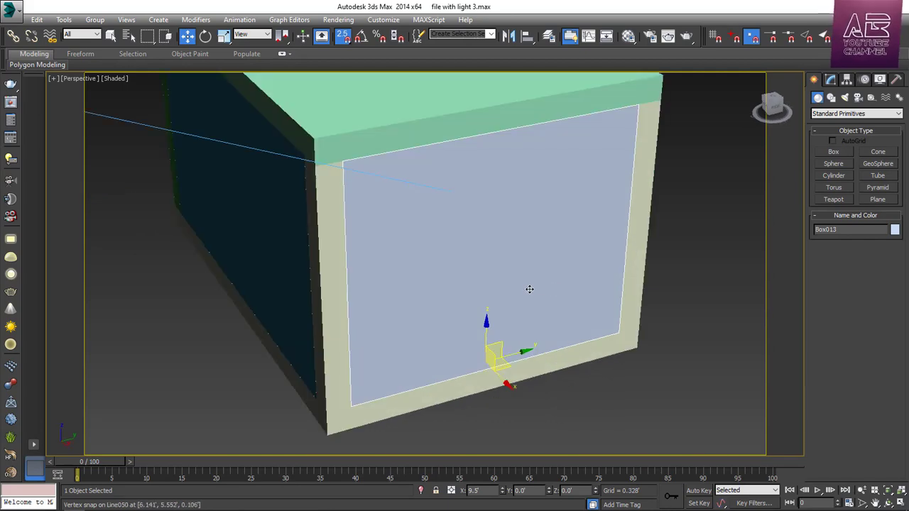
alt+middle_drag(577, 303, 570, 205)
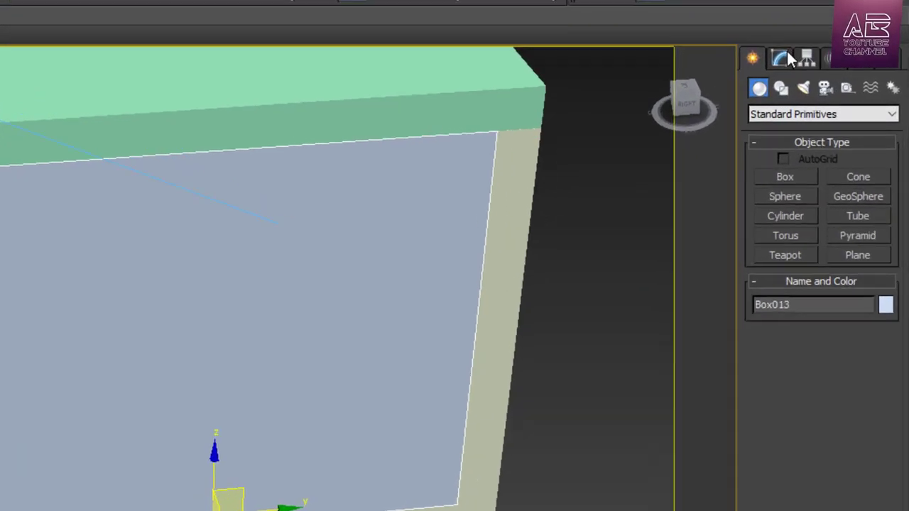
click(831, 79)
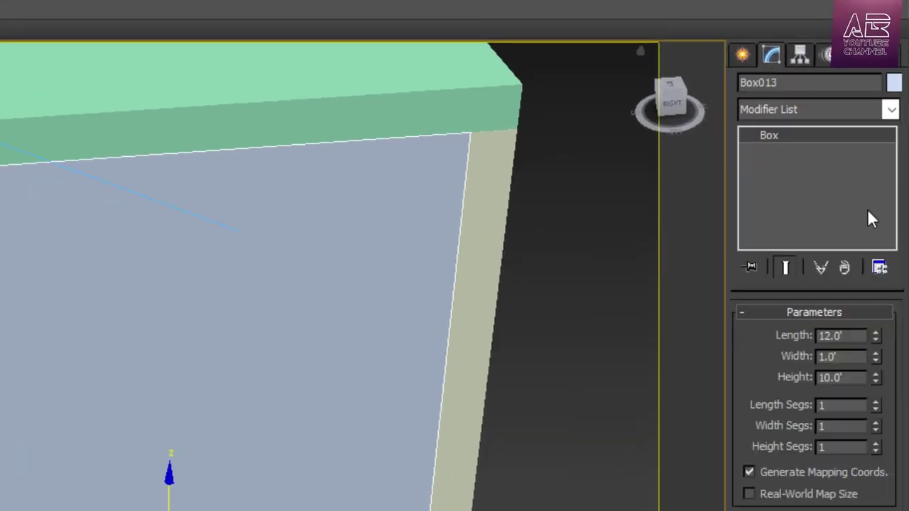
double_click(851, 378)
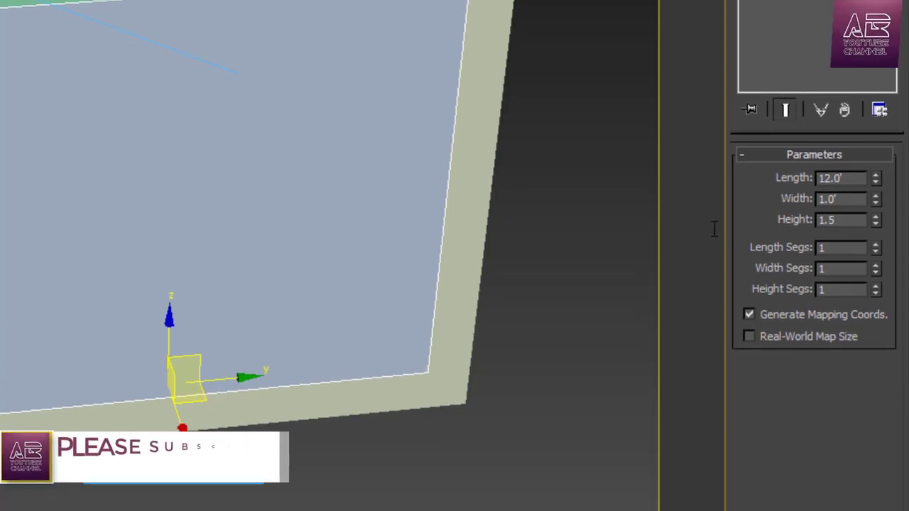
key(Return)
Step: Create a 1' by 1' box, 10' high, just outside the room near the light blue low wall
click(742, 19)
click(778, 146)
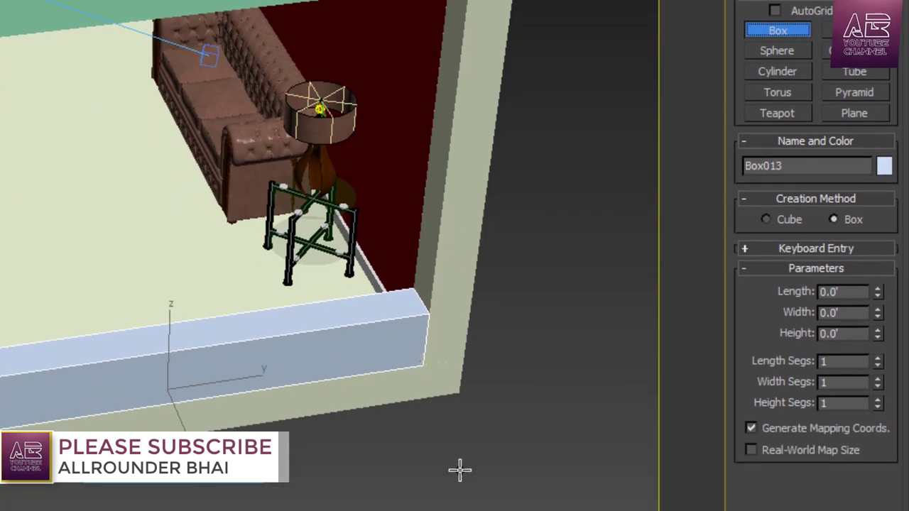
drag(398, 479, 459, 443)
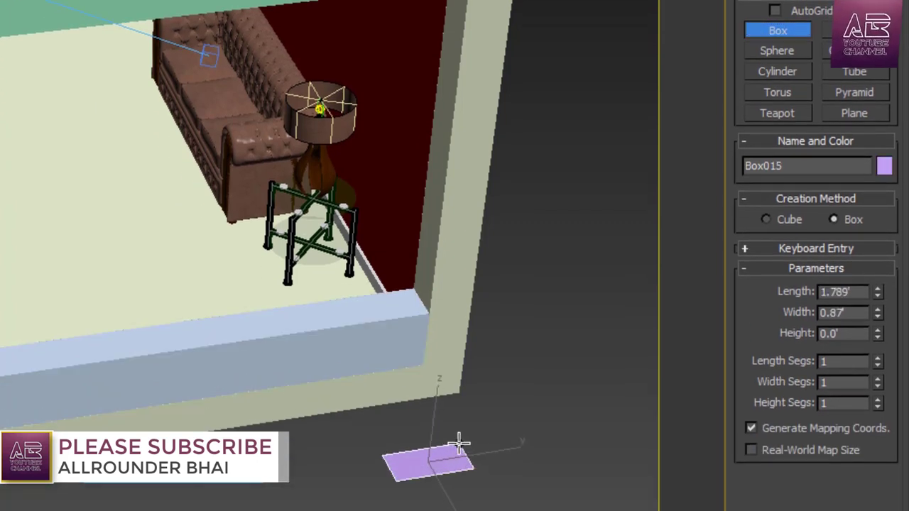
click(513, 37)
click(852, 295)
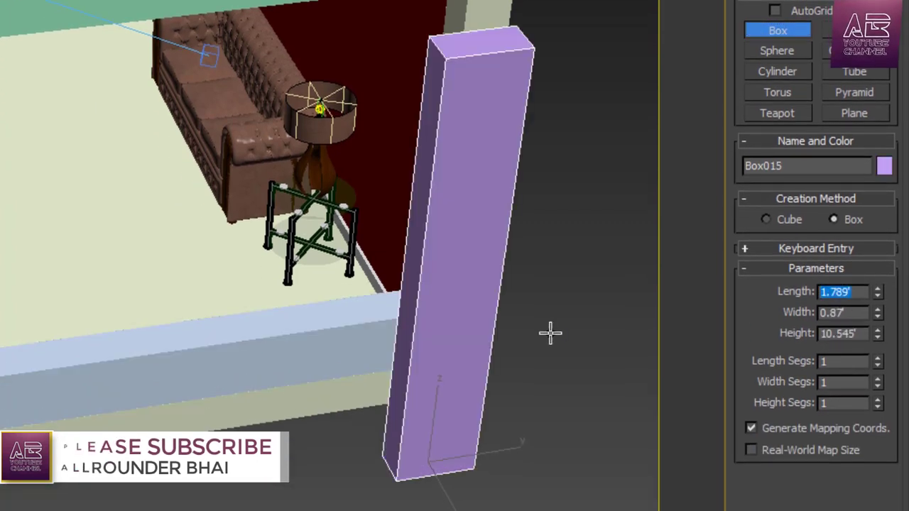
text(1.0)
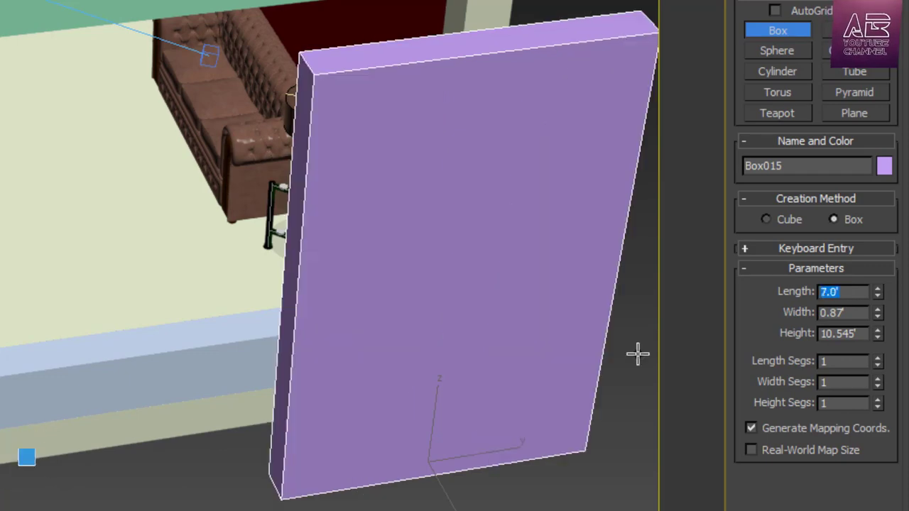
key(Tab)
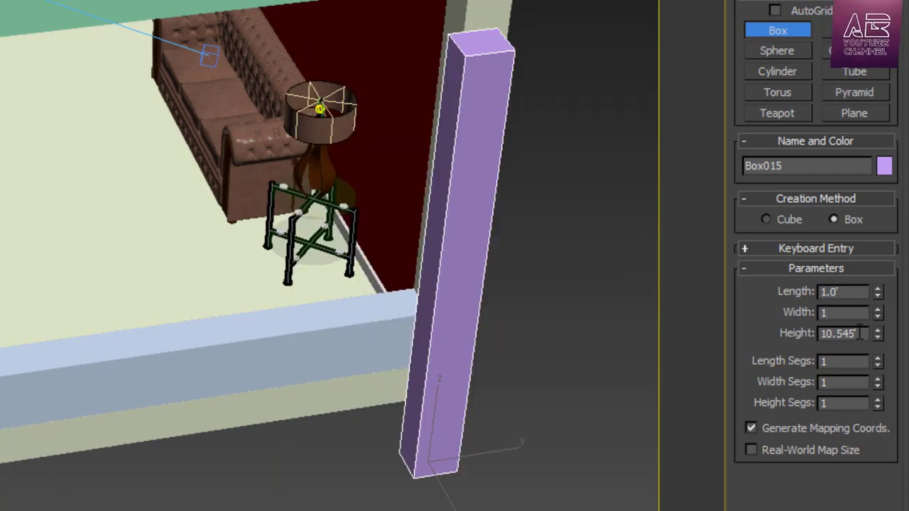
text(1)
key(Tab)
text(10)
key(Return)
Step: Move the purple box with vertex snapping onto the light blue low wall, against the beige column beside the dark red wall
alt+middle_drag(523, 416, 601, 407)
scroll(463, 412, up, 2)
key(w)
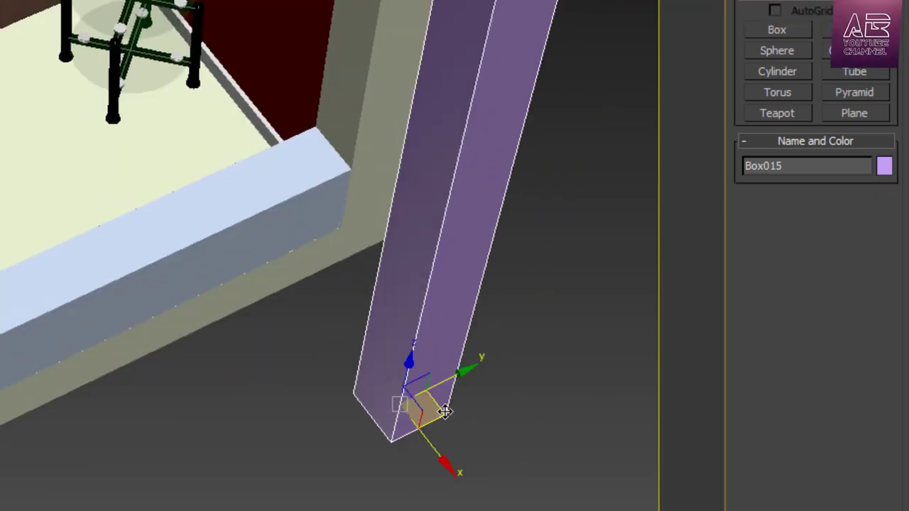
key(s)
alt+middle_drag(489, 420, 340, 464)
click(323, 441)
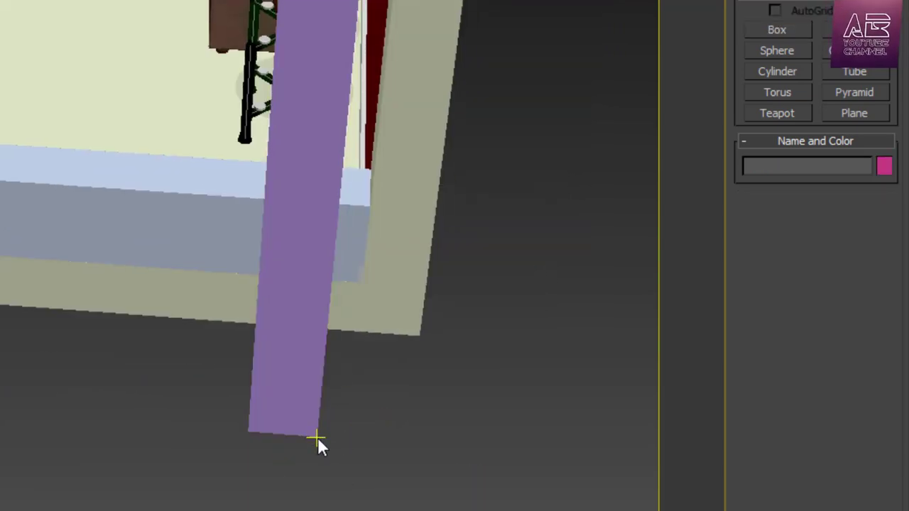
drag(315, 433, 393, 292)
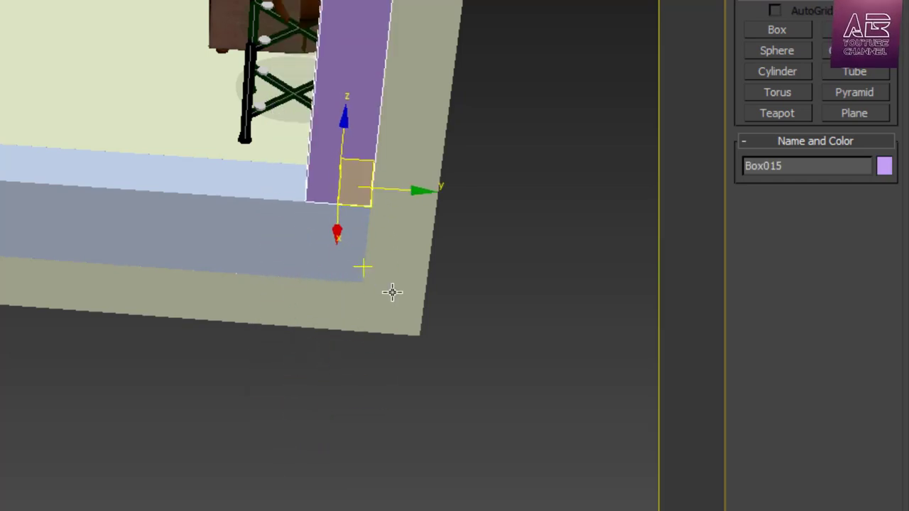
Step: Set the purple box's height to 8.5' so it ends at the underside of the roof slab
scroll(404, 299, down, 3)
mouse_move(418, 305)
alt+middle_down()
mouse_move(400, 351)
mouse_move(419, 306)
alt+middle_up()
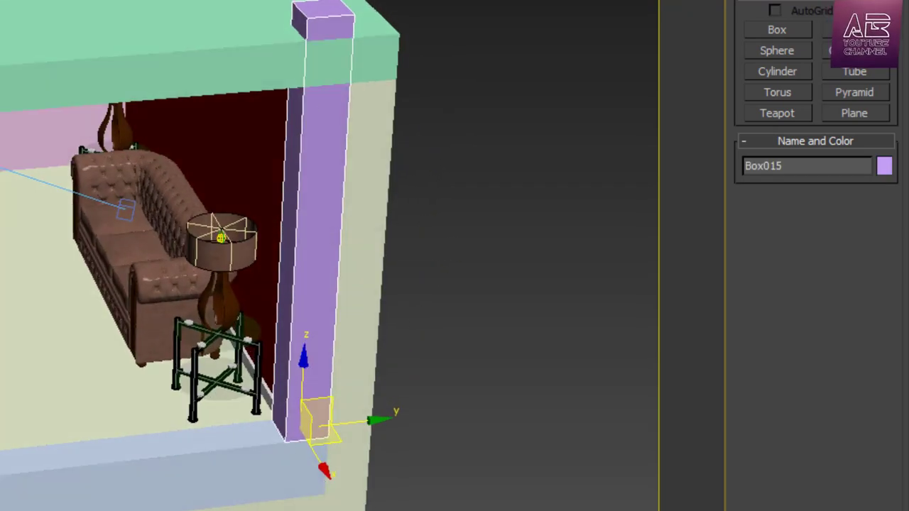
click(773, 1)
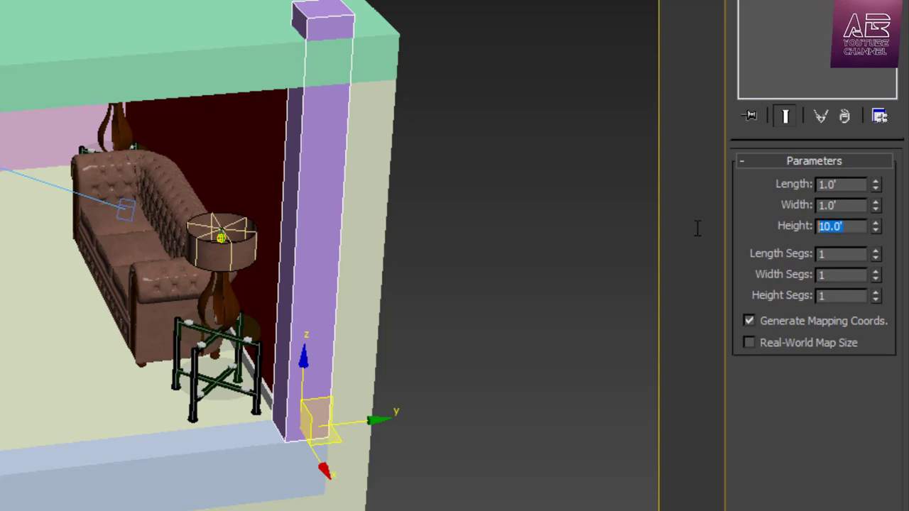
key(Return)
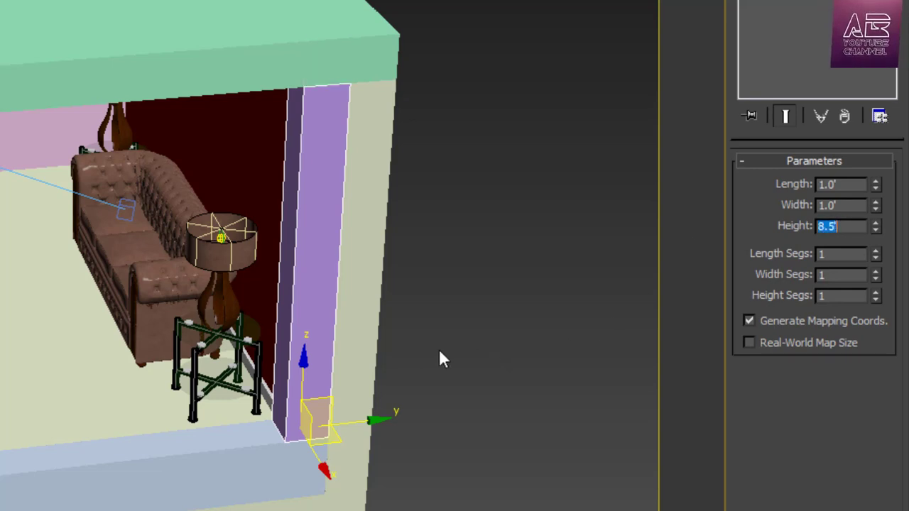
Step: Clone the purple box as a copy outside the room and set the copy's length to 6'
middle_drag(285, 451, 416, 342)
shift+drag(424, 335, 527, 435)
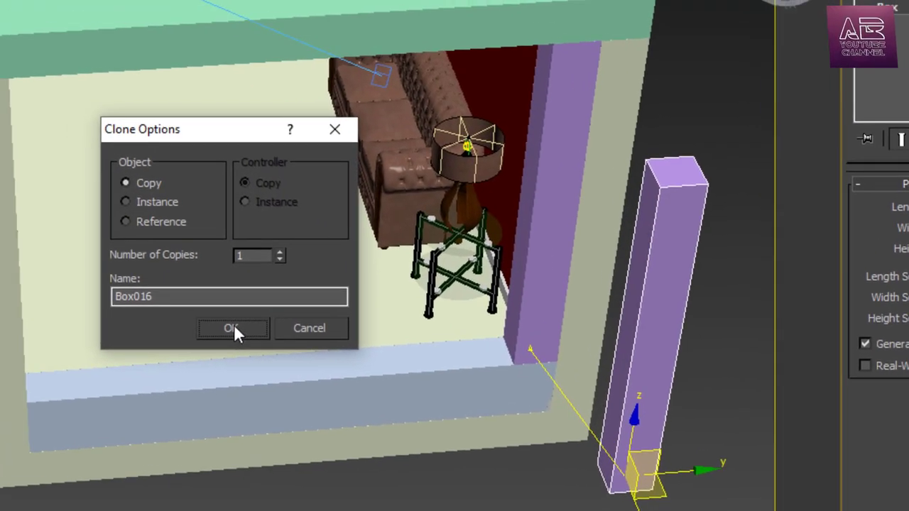
click(116, 305)
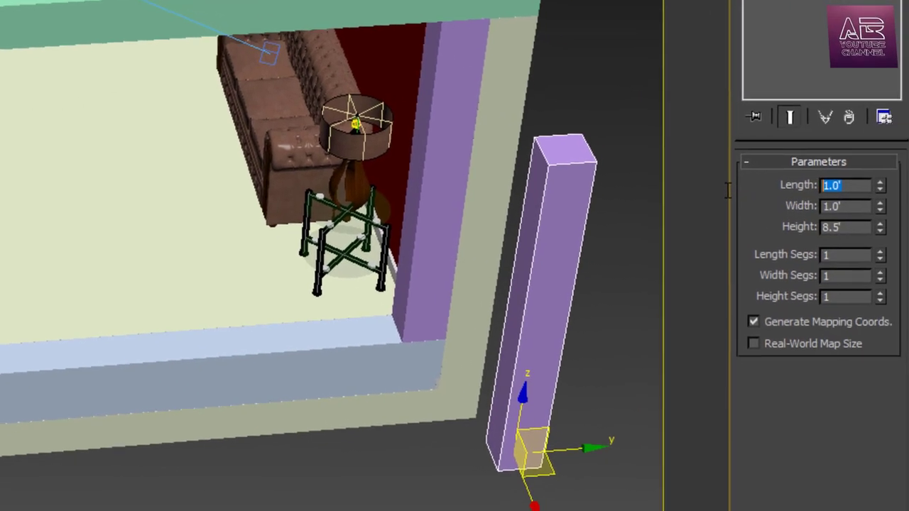
text(6)
key(Return)
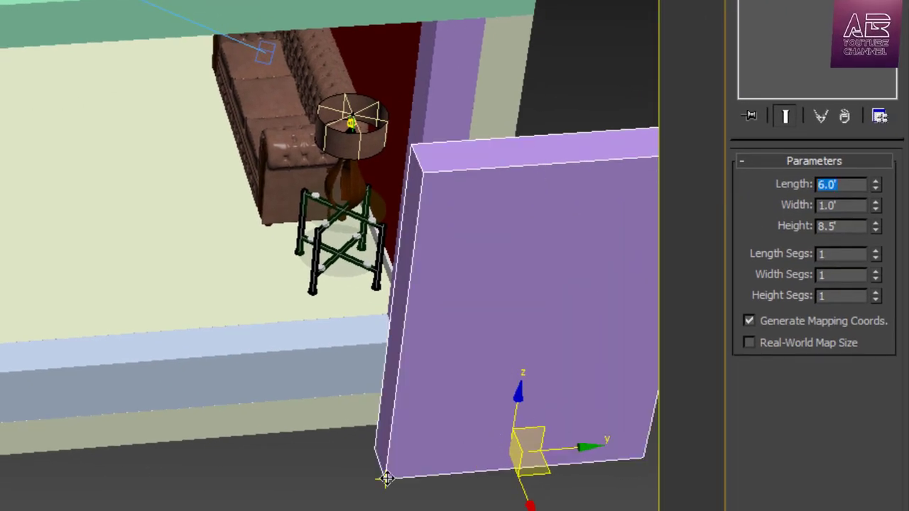
Step: Snap the 6' long purple box onto the low wall against the opposite beige column and deselect it
drag(386, 478, 100, 424)
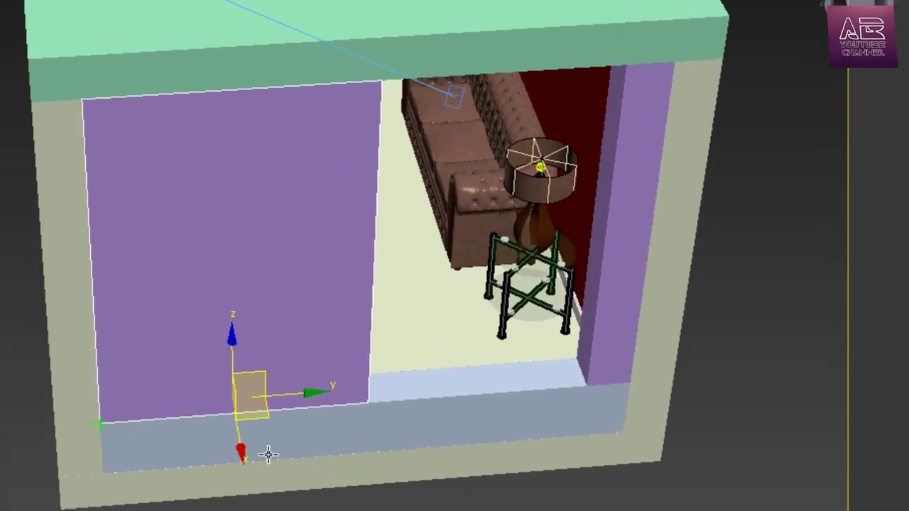
click(723, 476)
alt+middle_drag(636, 454, 641, 402)
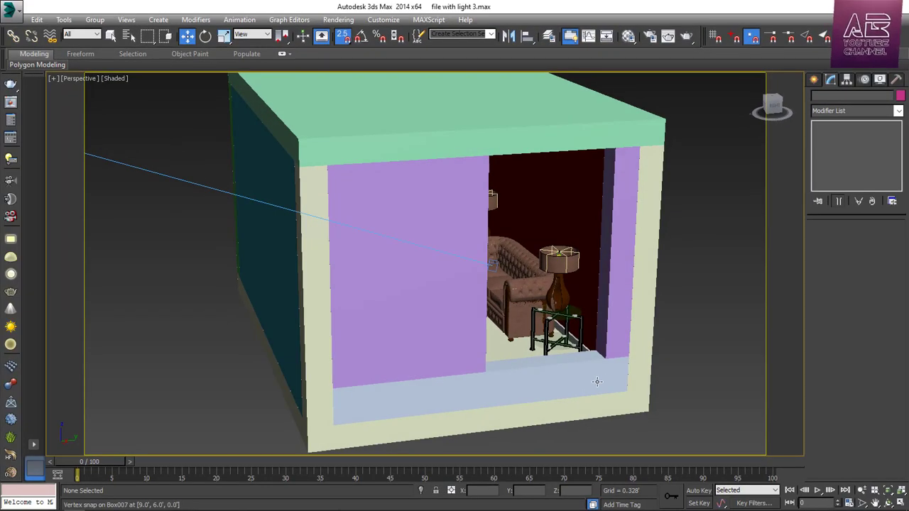
Step: Reduce the height of both purple wall boxes to leave a gap beneath the roof slab
click(597, 381)
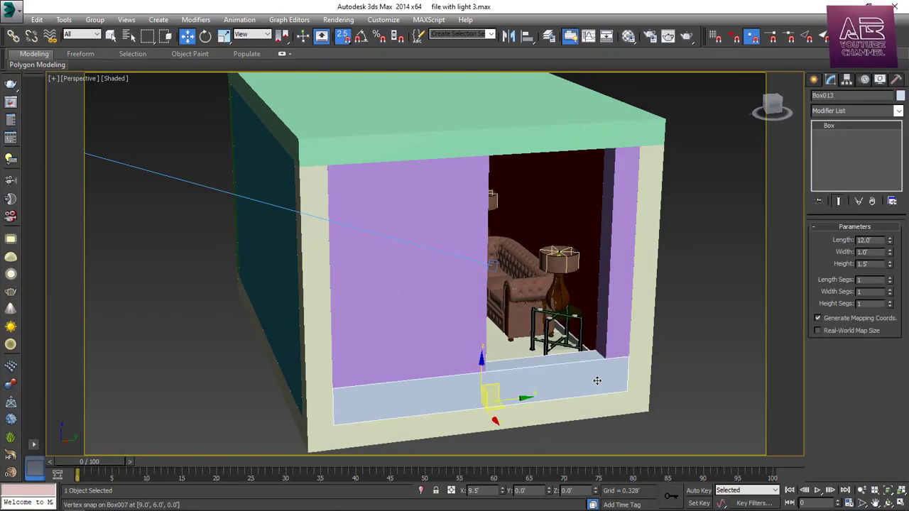
click(619, 176)
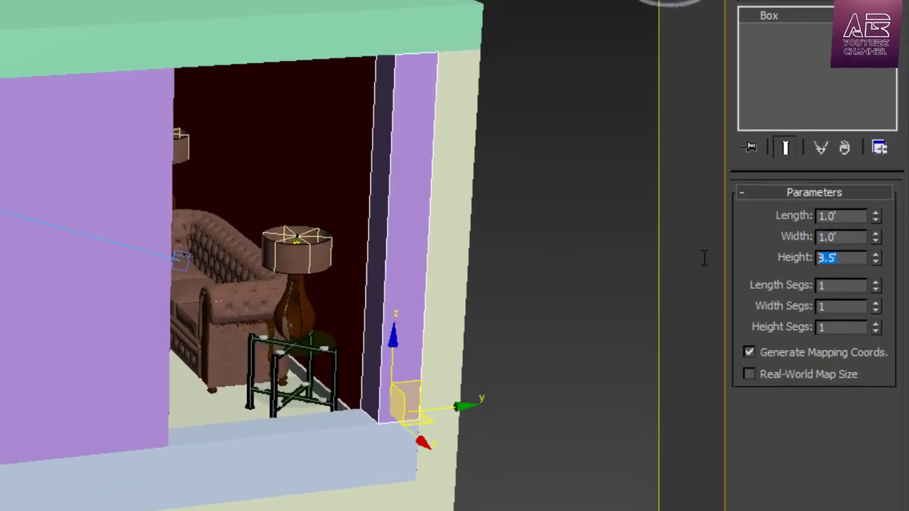
click(108, 286)
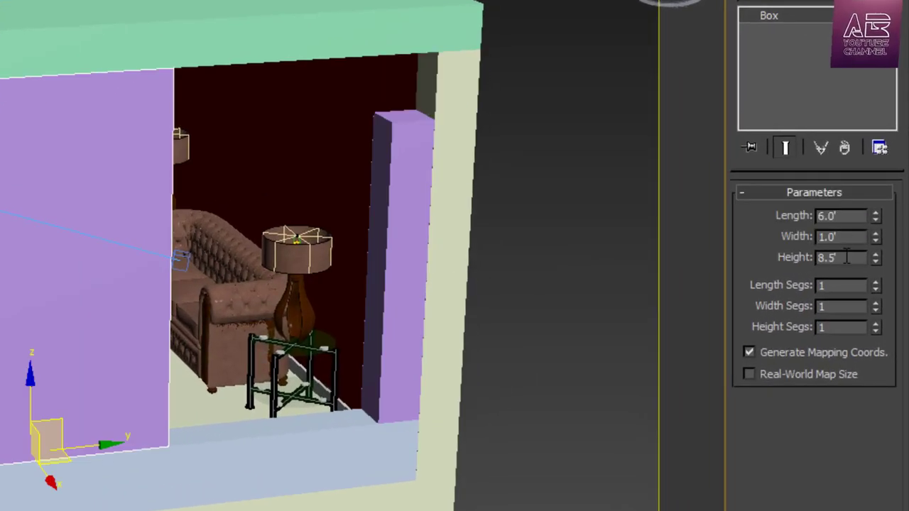
Step: Clone the light blue low wall as an instance and raise the clone to Z 8.0' beneath the roof slab
click(337, 445)
right_click(335, 401)
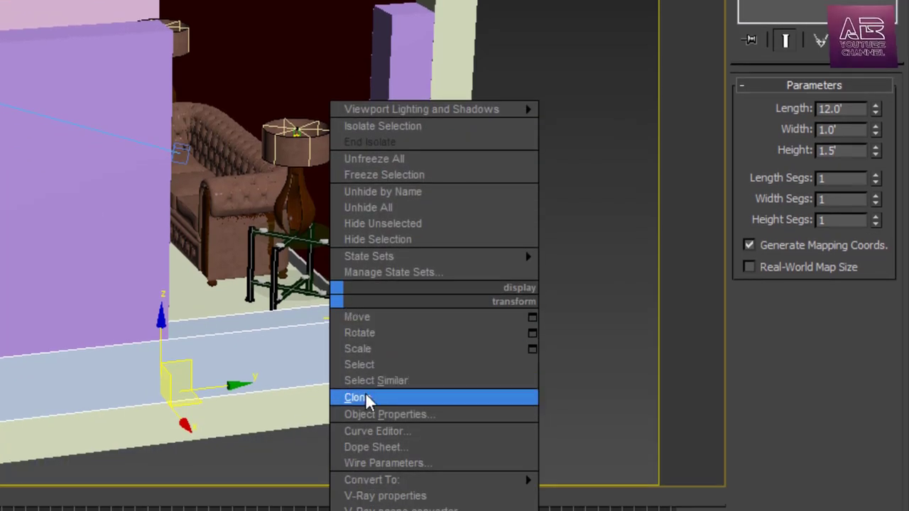
click(366, 396)
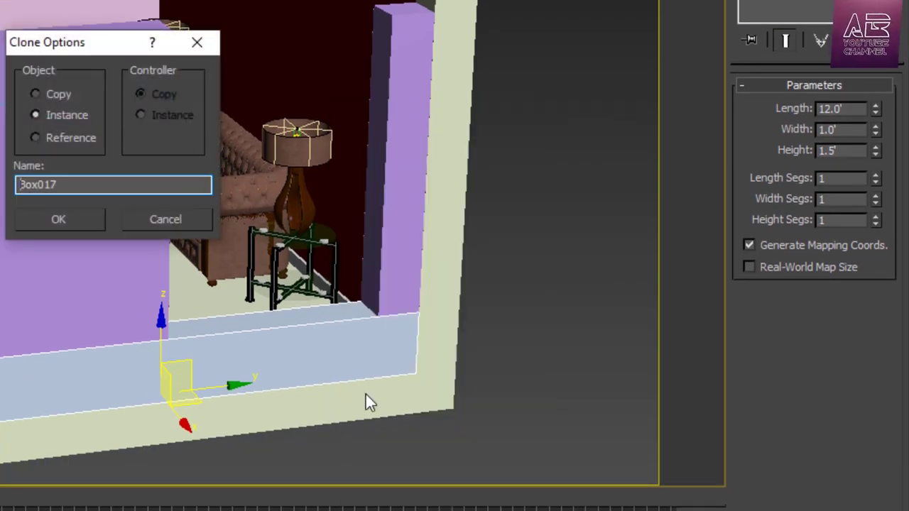
click(59, 217)
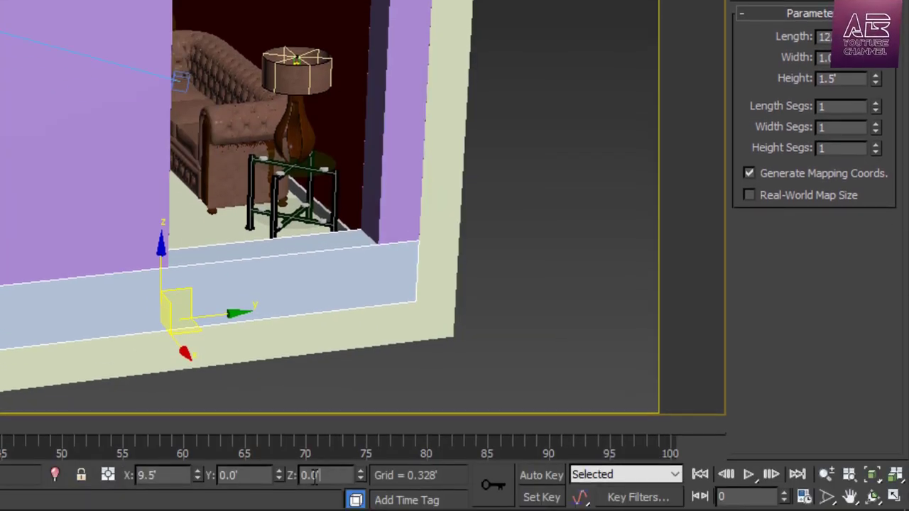
text(8)
key(Return)
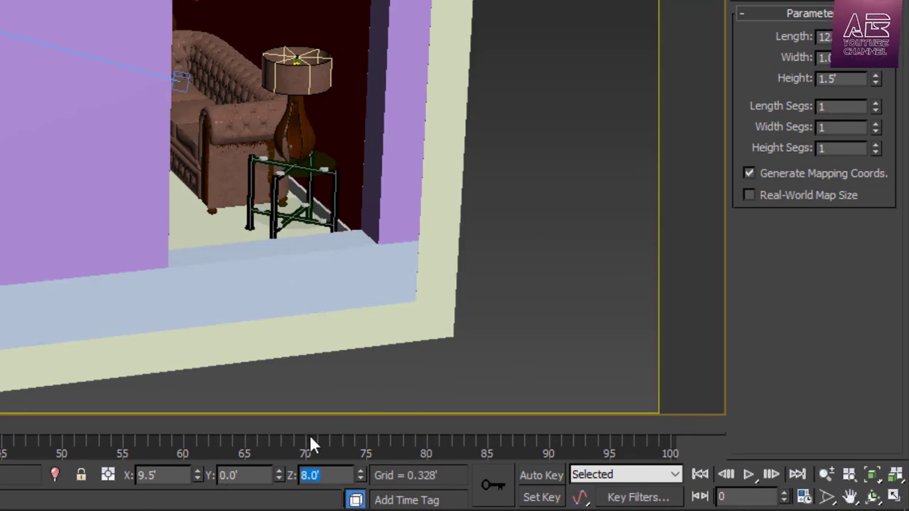
click(525, 238)
alt+middle_drag(537, 298, 575, 372)
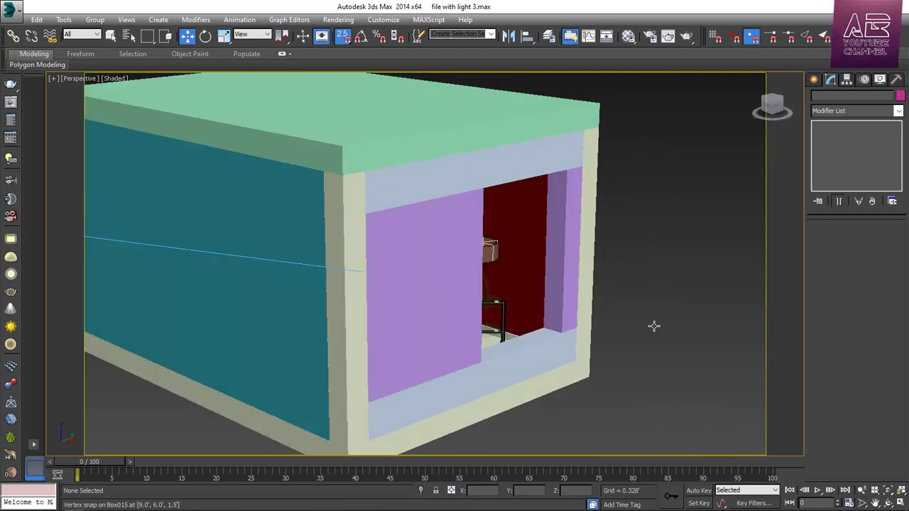
Step: Create a Fixed window 5' wide, 1' deep and 7' high, snapped to the corners of the side wall opening
scroll(600, 351, up, 3)
click(814, 81)
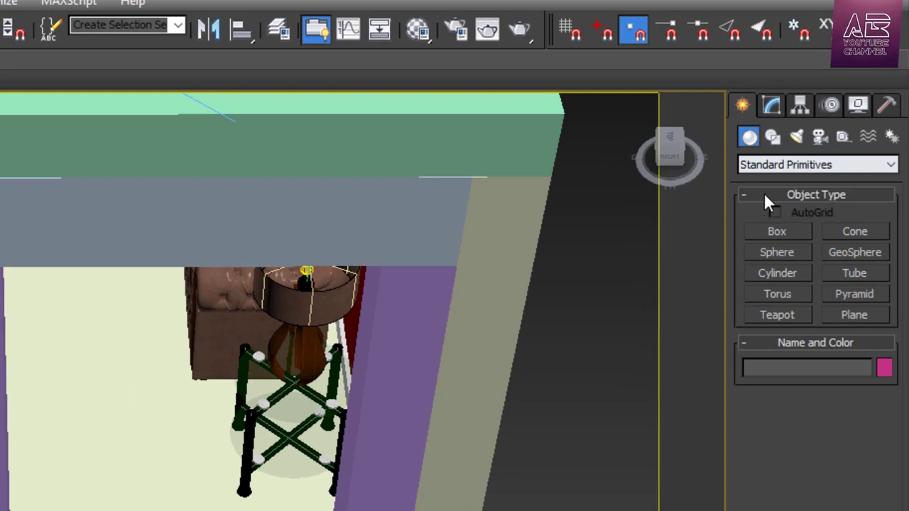
click(774, 168)
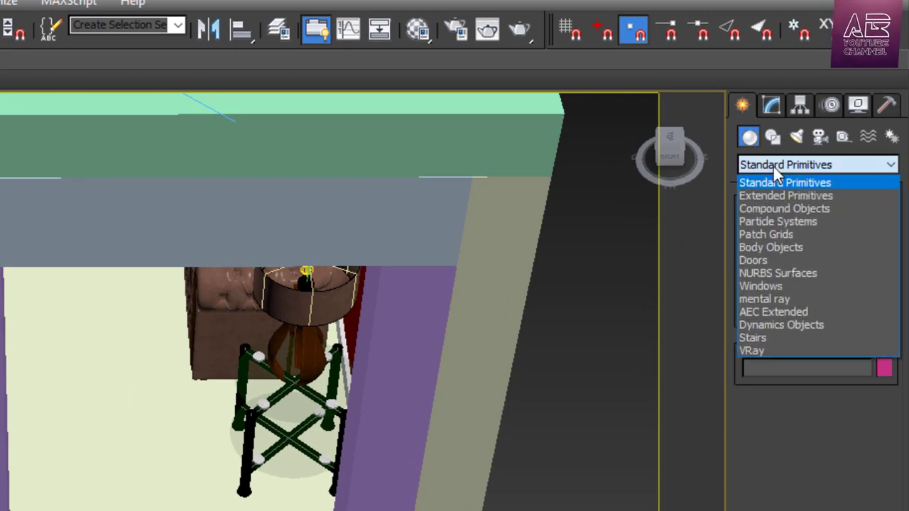
click(763, 286)
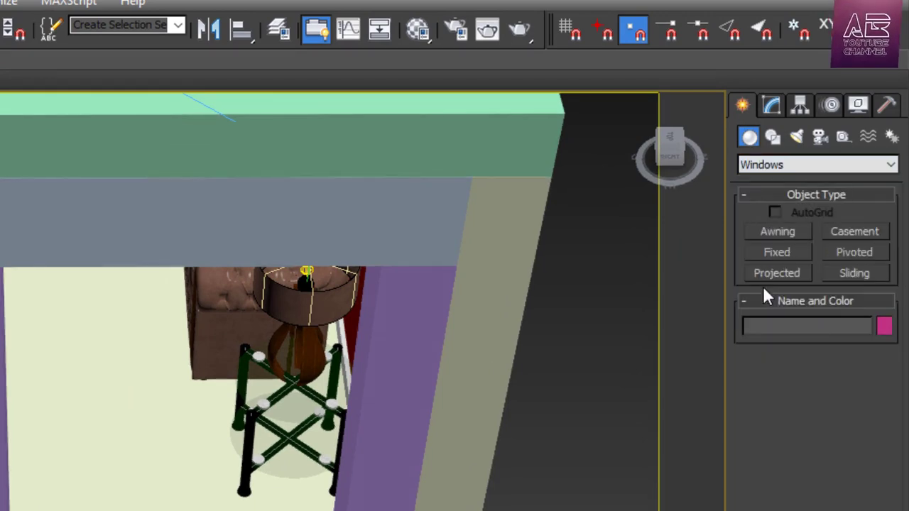
click(790, 252)
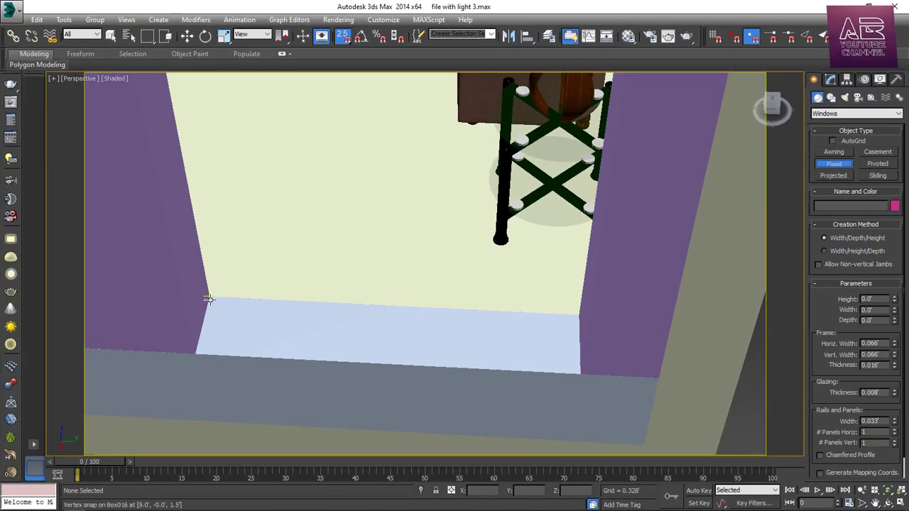
drag(208, 299, 577, 317)
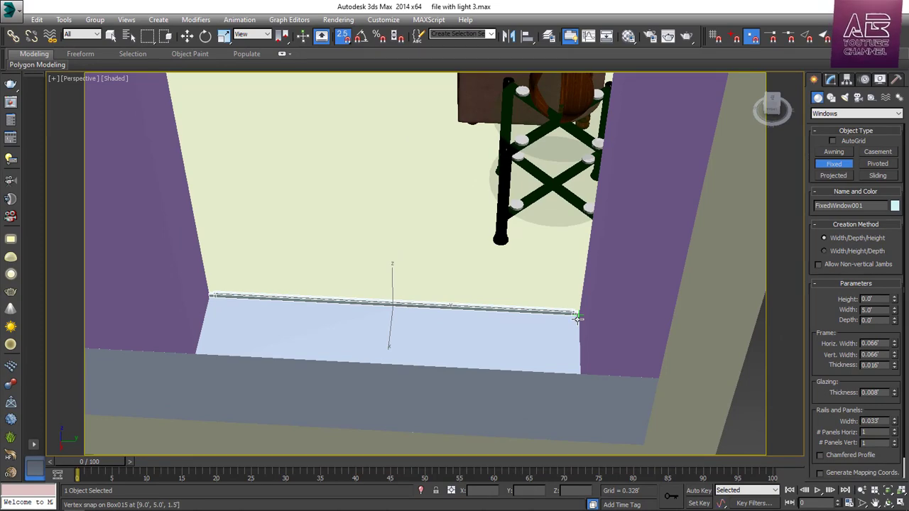
click(580, 378)
scroll(579, 378, down, 4)
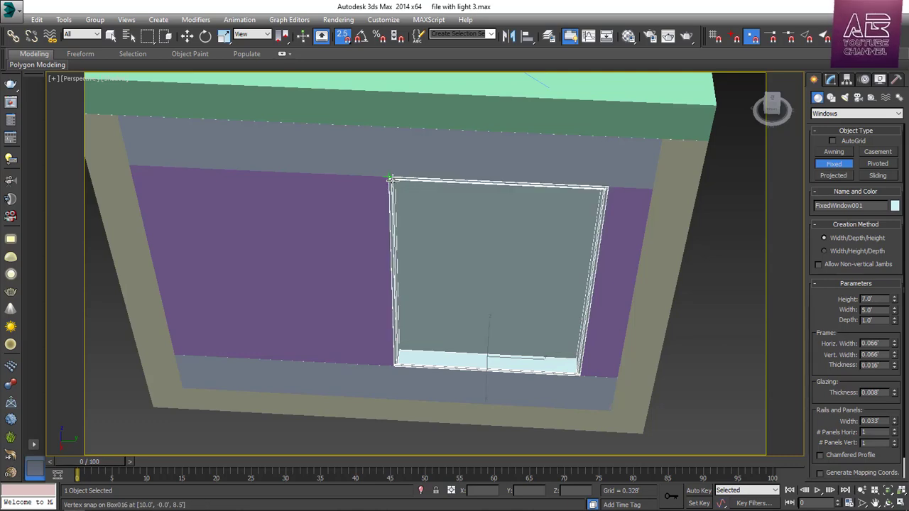
click(403, 198)
Step: Divide the fixed window into 3 horizontal and 4 vertical panels
alt+middle_drag(402, 197, 527, 278)
scroll(832, 252, down, 2)
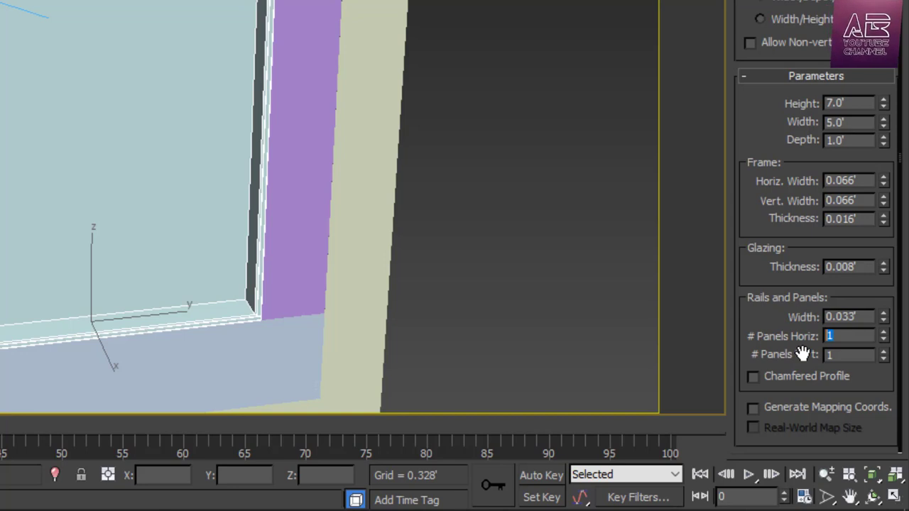
text(3)
key(Return)
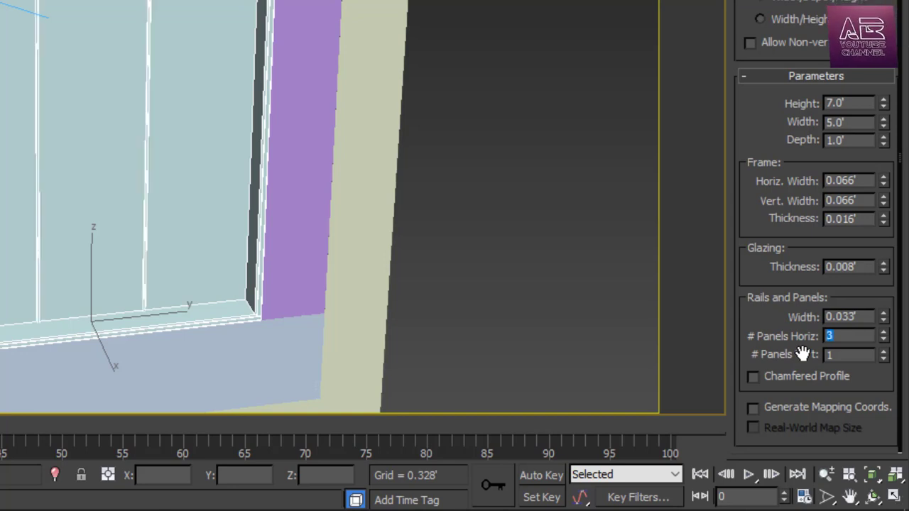
double_click(849, 357)
text(4)
key(Return)
Step: Set the rail width of the fixed window to 0.125'
alt+middle_drag(346, 247, 242, 220)
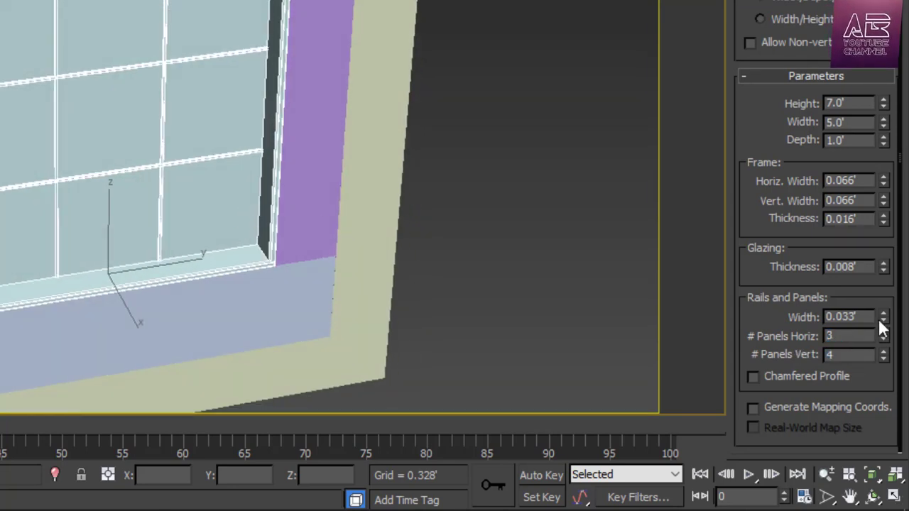
drag(884, 319, 862, 270)
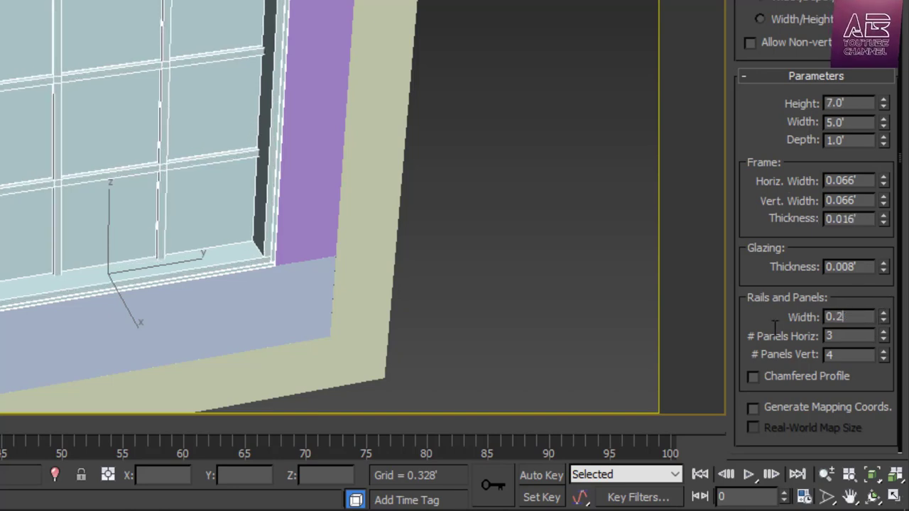
key(Return)
text(0.)
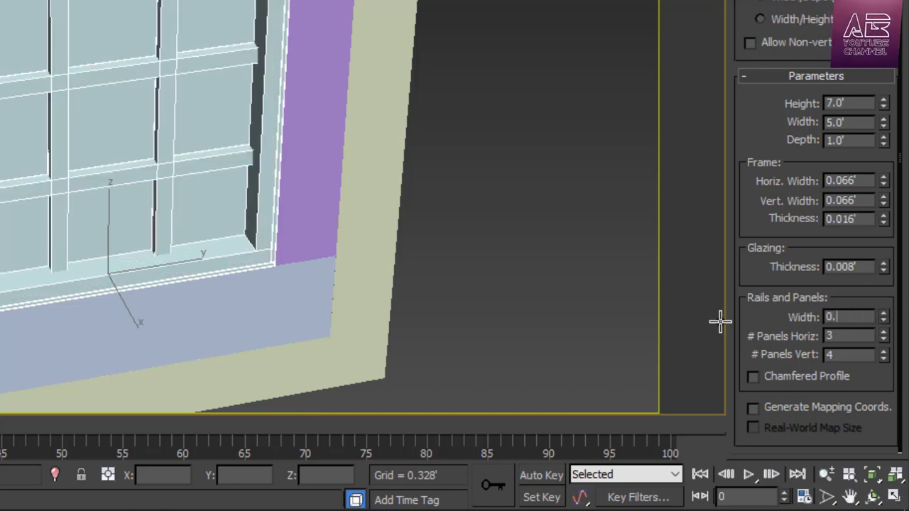
text(1)
key(Return)
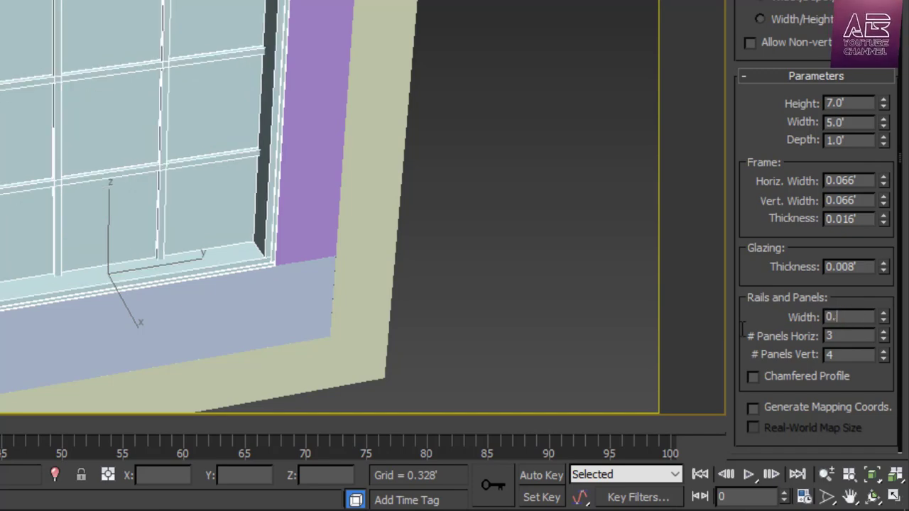
key(Return)
alt+middle_drag(435, 226, 450, 208)
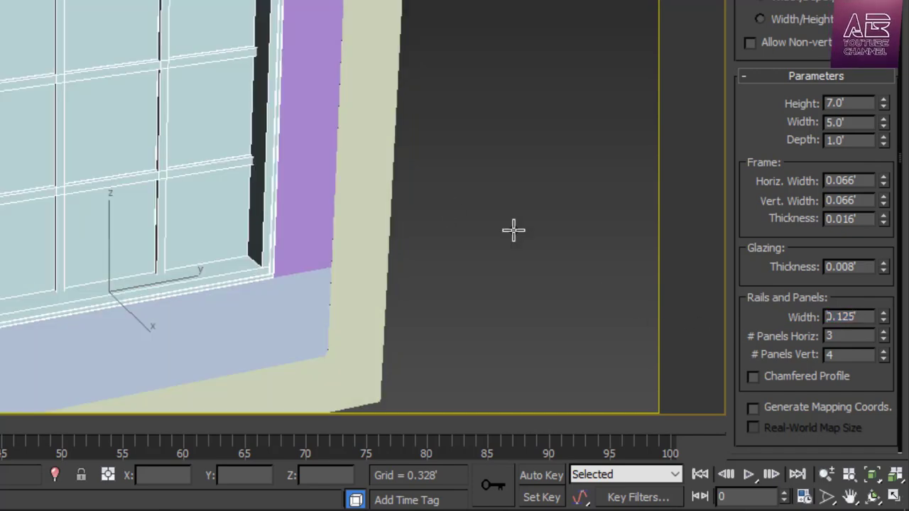
key(w)
Step: Deselect the window and activate the unused grey material 15 - Default in the Material Editor
scroll(514, 230, down, 5)
alt+middle_drag(522, 330, 491, 348)
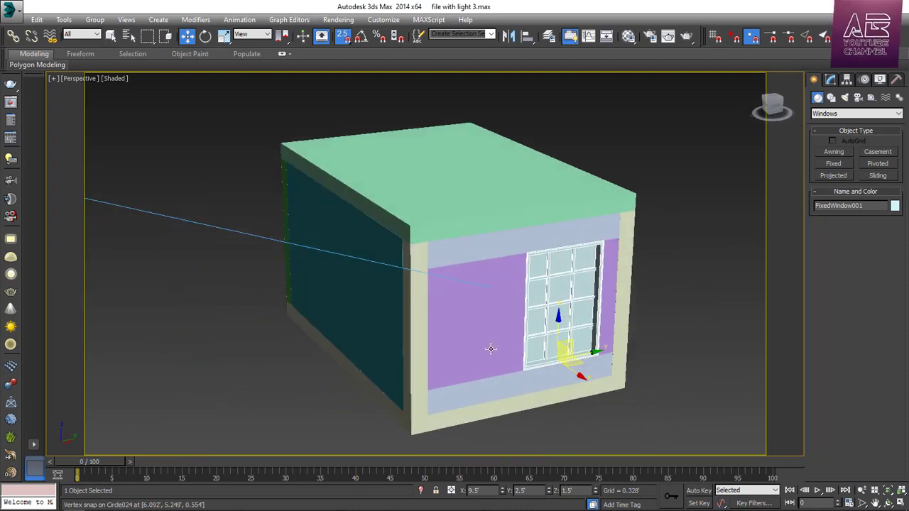
scroll(590, 349, down, 3)
scroll(571, 335, up, 3)
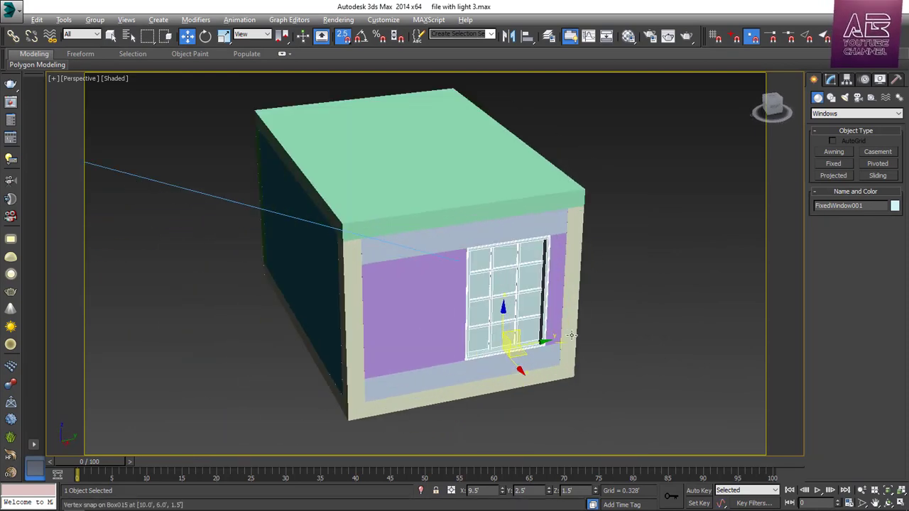
alt+middle_drag(572, 335, 573, 325)
click(641, 330)
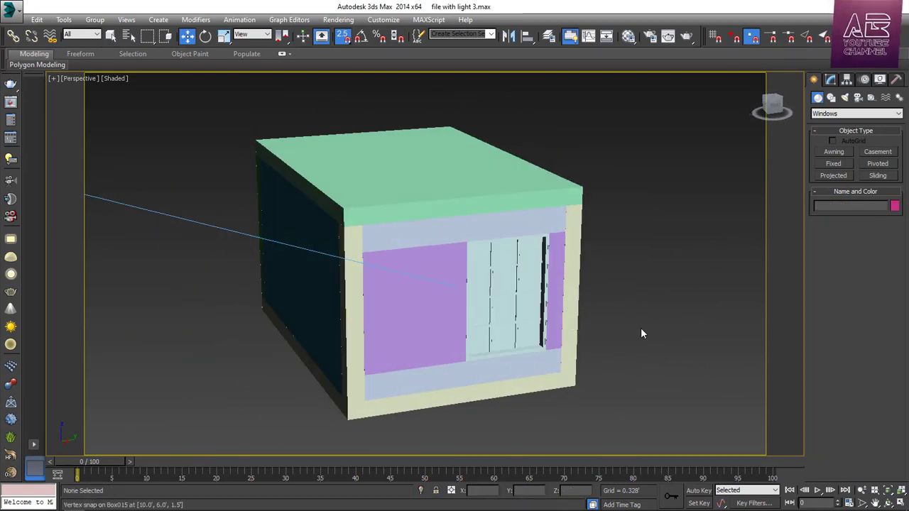
key(m)
drag(581, 34, 158, 31)
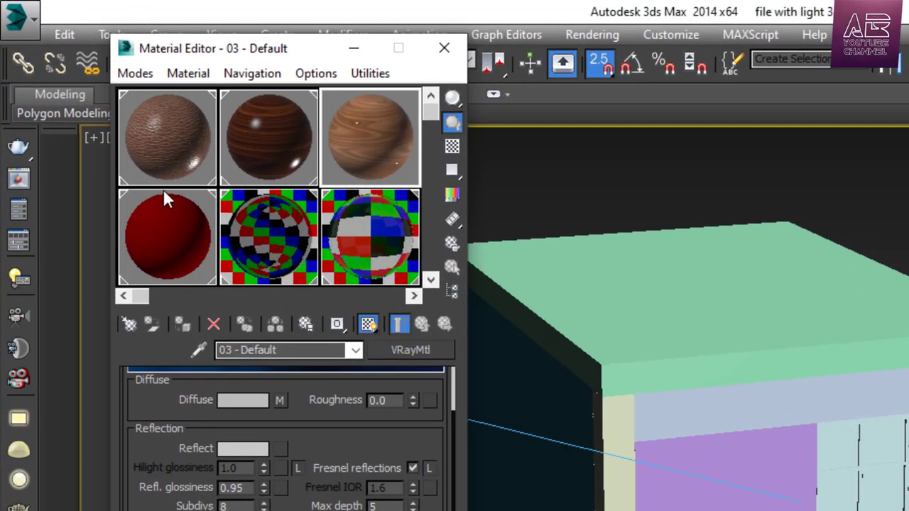
click(431, 280)
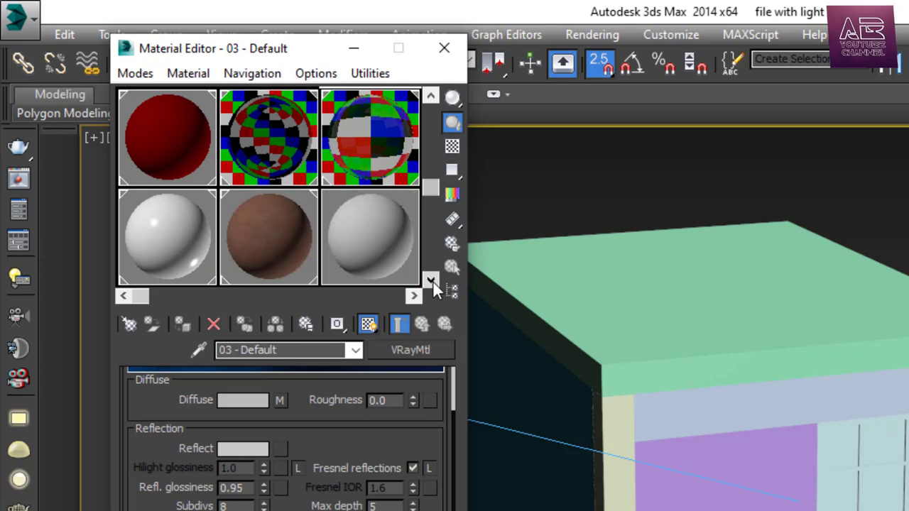
click(357, 242)
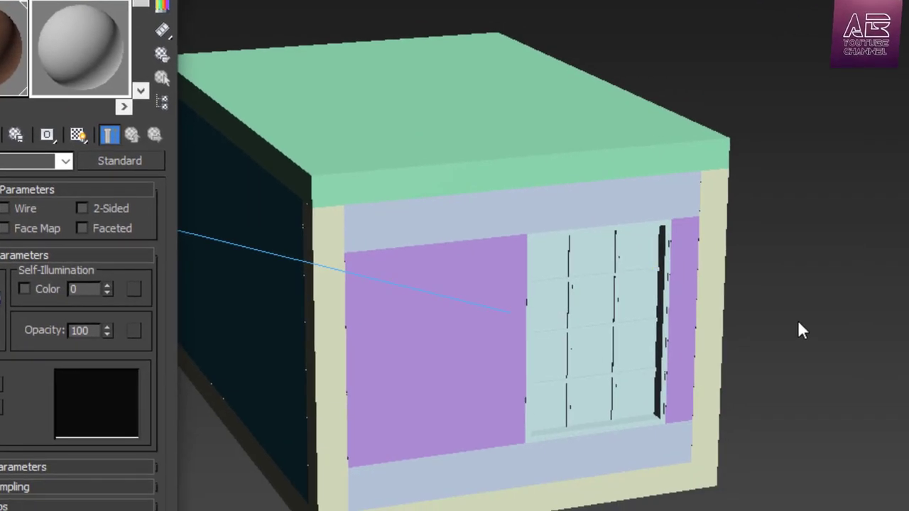
Step: Change the material 15 - Default from Standard to VRayMtl
alt+middle_drag(798, 320, 780, 337)
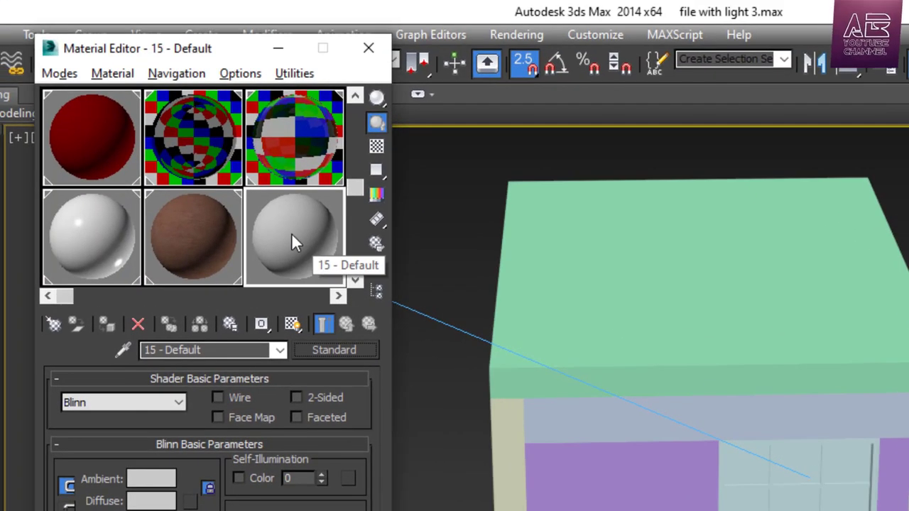
click(346, 351)
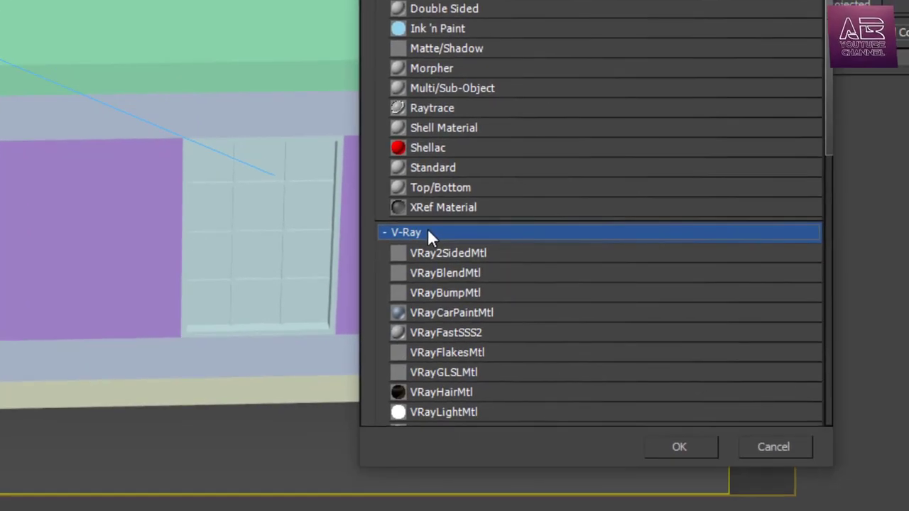
scroll(430, 229, down, 4)
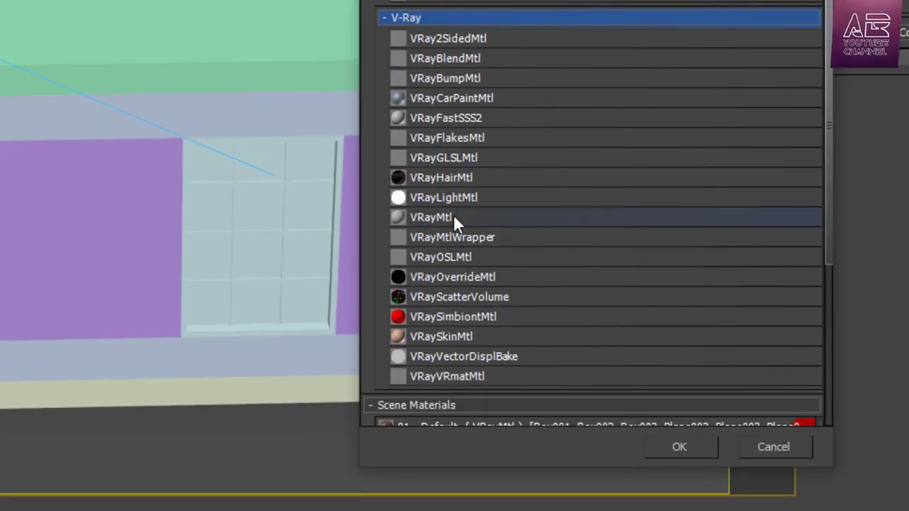
click(454, 217)
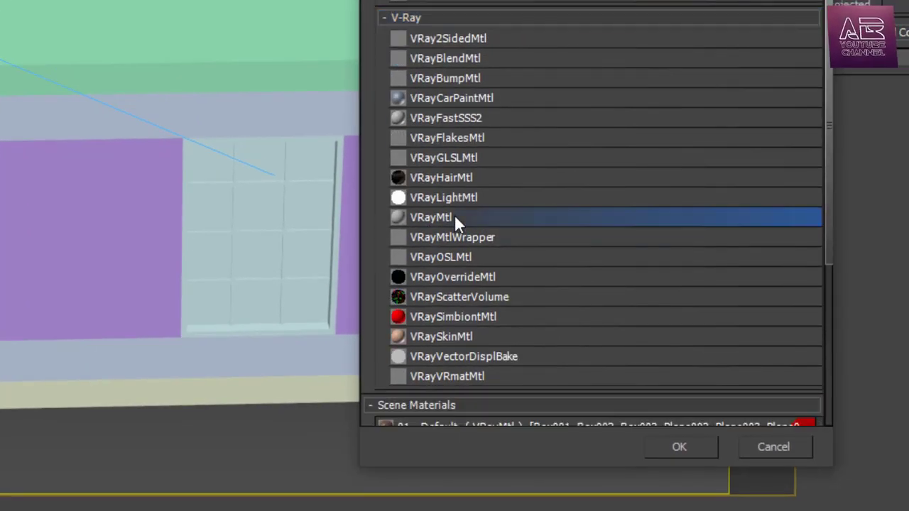
click(680, 446)
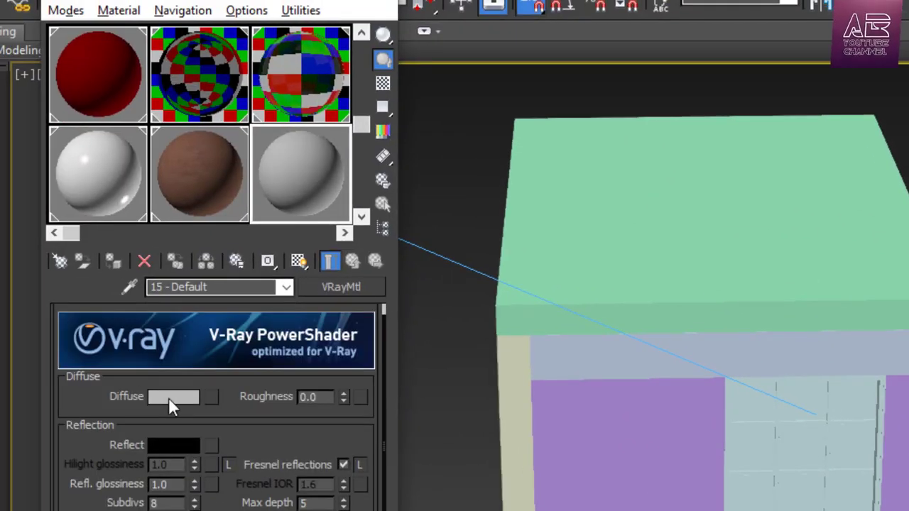
Step: Set the diffuse colour of the new V-Ray material to red 255, green 200 and blue 200
click(169, 397)
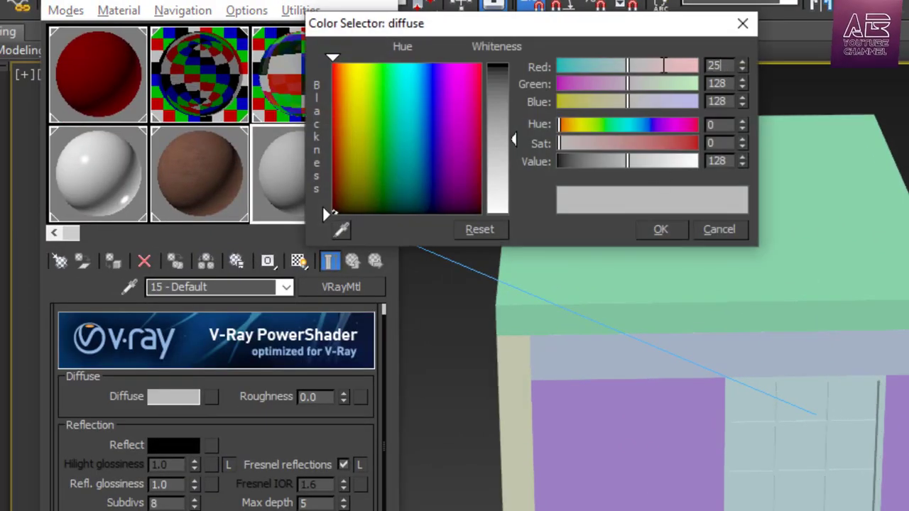
text(255)
key(Tab)
text(200)
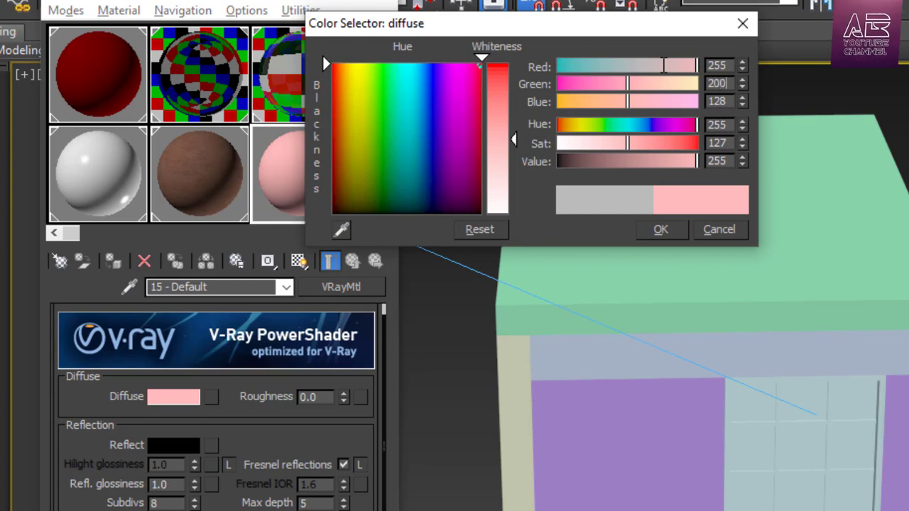
key(Tab)
text(200)
key(Return)
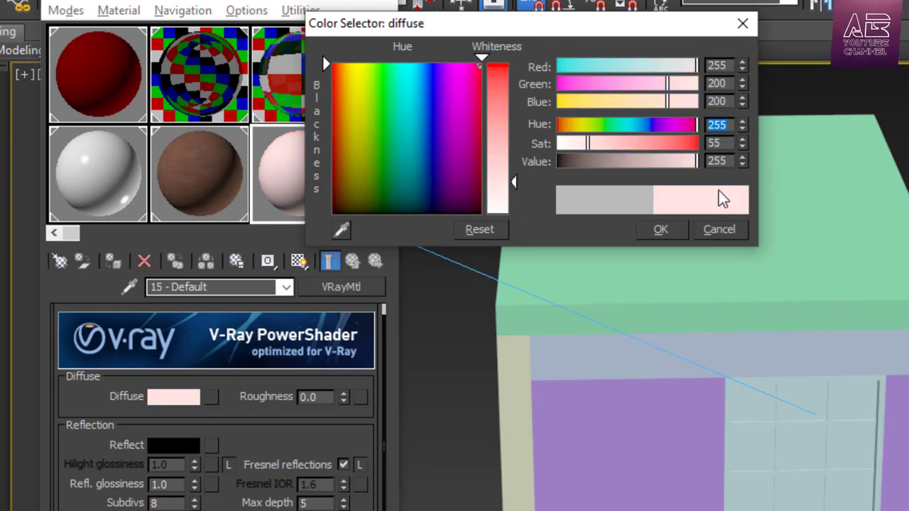
click(661, 229)
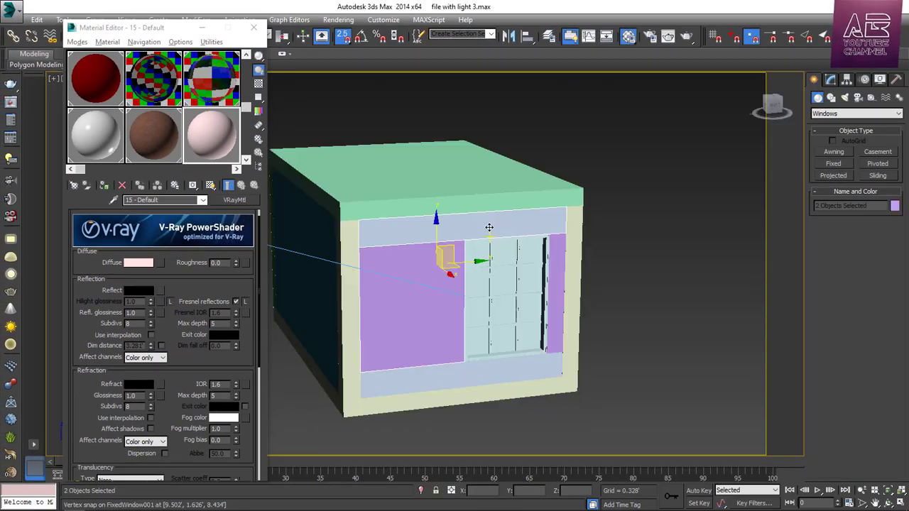
Step: Add the remaining wall boxes and columns to the selection and assign the pink material 15 - Default to them
ctrl+click(553, 364)
ctrl+click(572, 346)
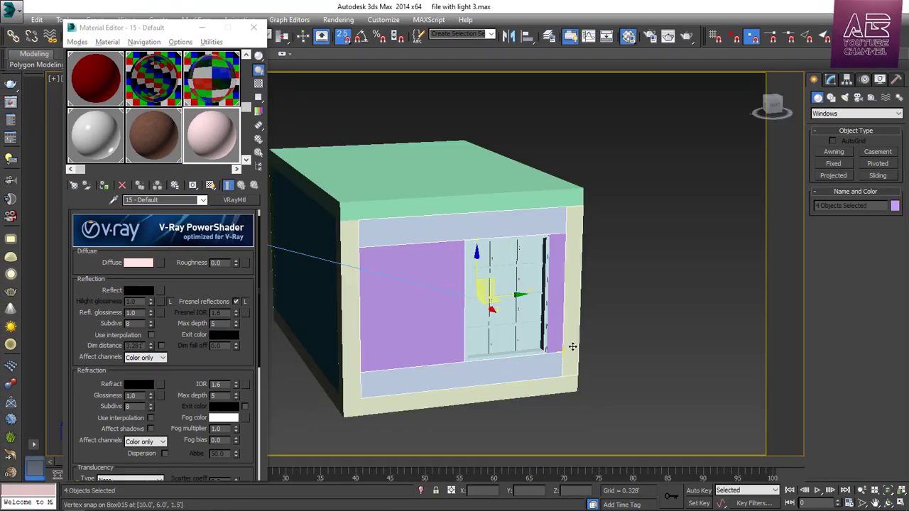
ctrl+click(343, 335)
ctrl+click(318, 325)
alt+middle_drag(447, 325, 469, 326)
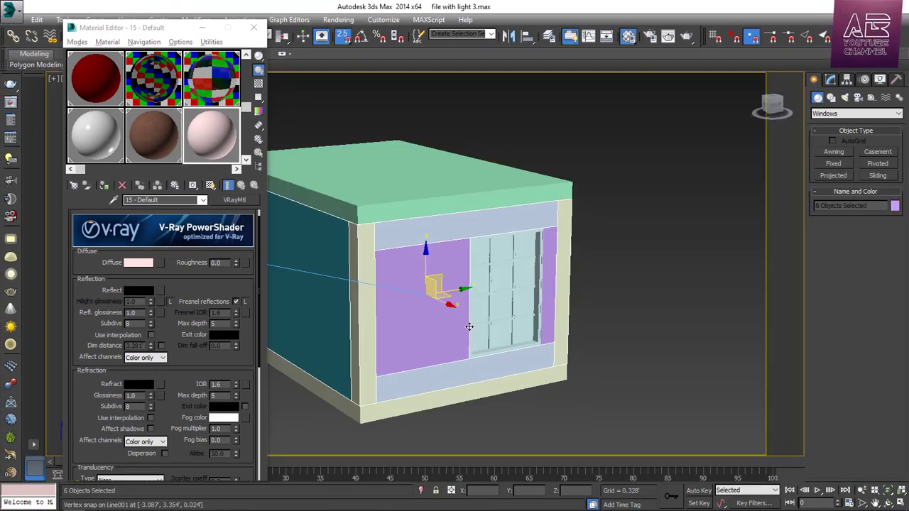
middle_drag(568, 316, 559, 301)
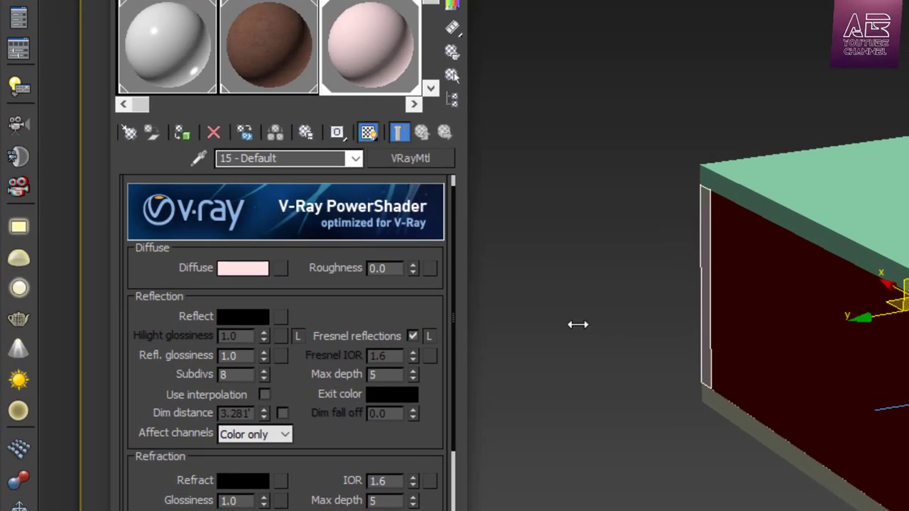
click(585, 326)
alt+middle_drag(585, 326, 850, 204)
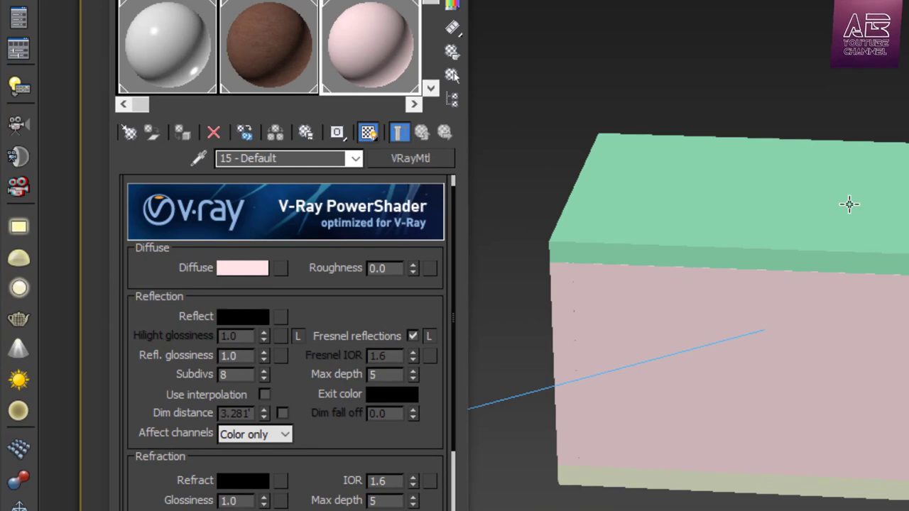
Step: Assign the white material 13 - Default to the roof slab
click(849, 204)
click(177, 58)
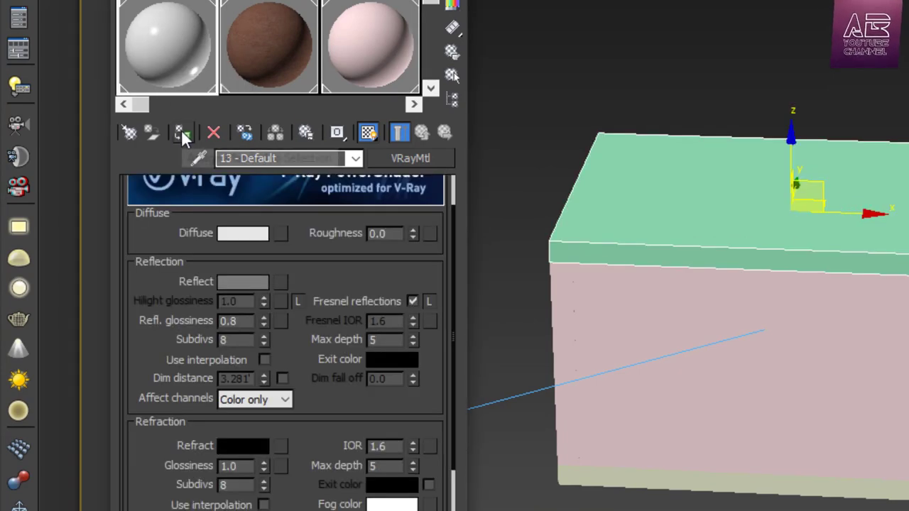
click(182, 135)
Step: Check the reflection colour of the white roof material and set its reflection glossiness to 0.85
click(251, 281)
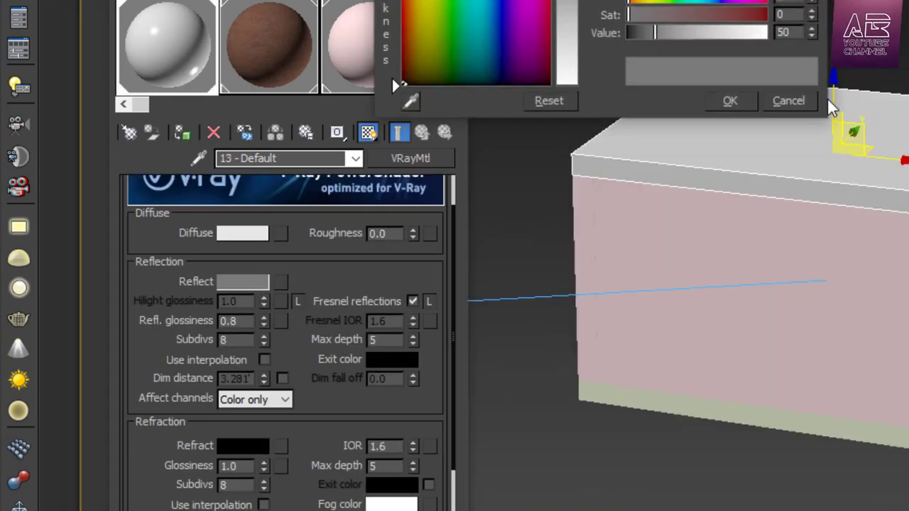
click(730, 103)
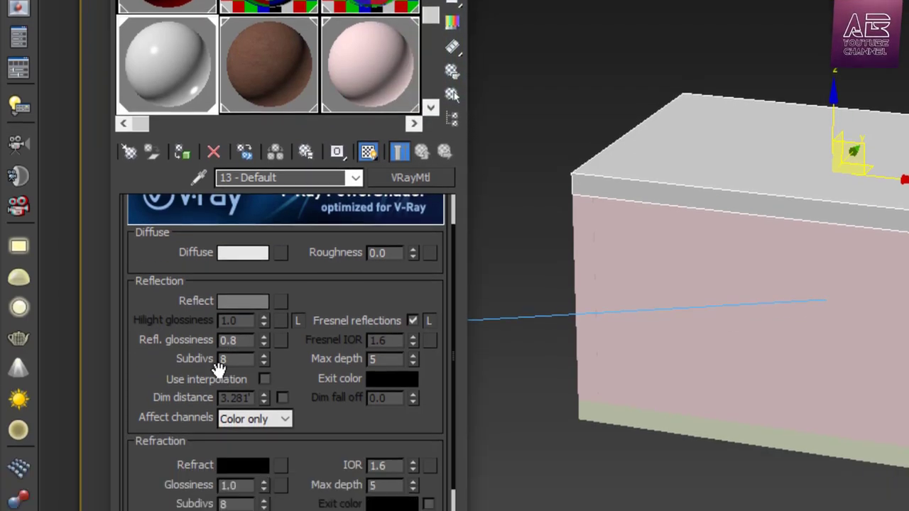
click(242, 227)
text(0.8)
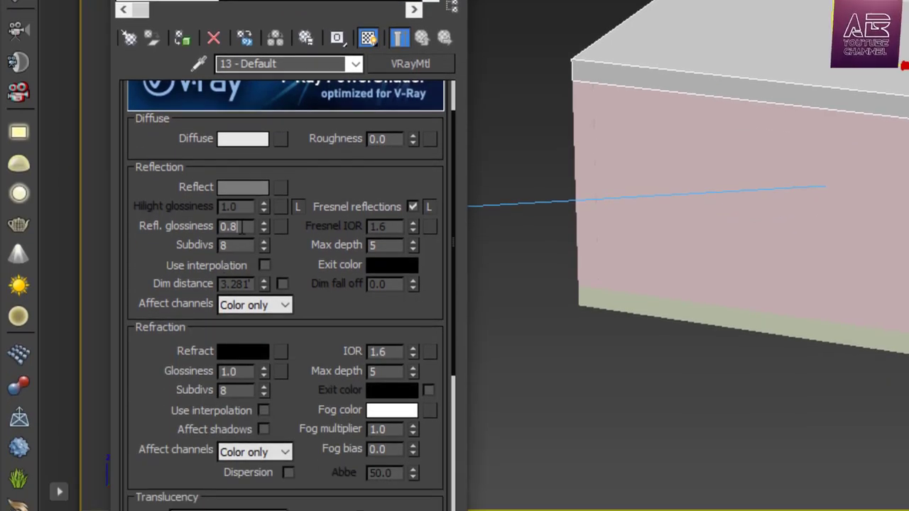
text(5)
key(Return)
Step: Give the red material 07 - Default a reflection colour value of 50 and a reflection glossiness of 0.85
click(164, 122)
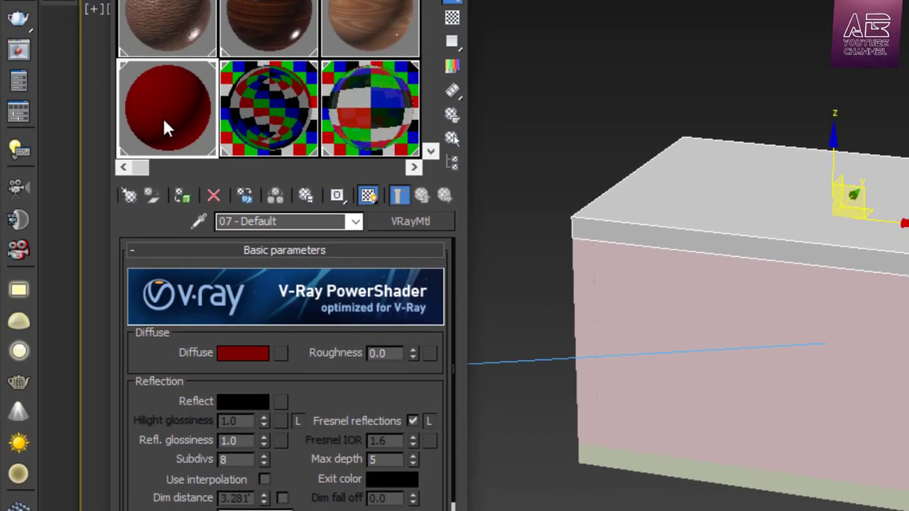
click(246, 402)
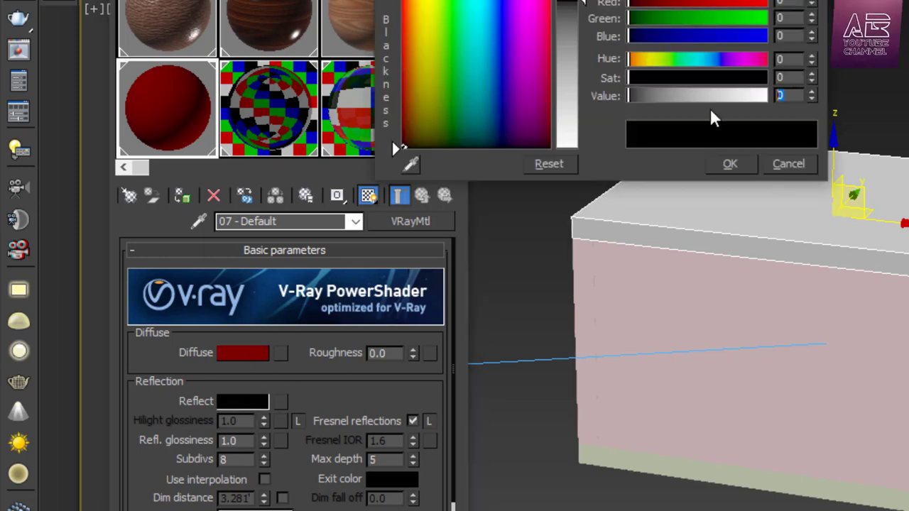
text(50)
key(Return)
click(730, 163)
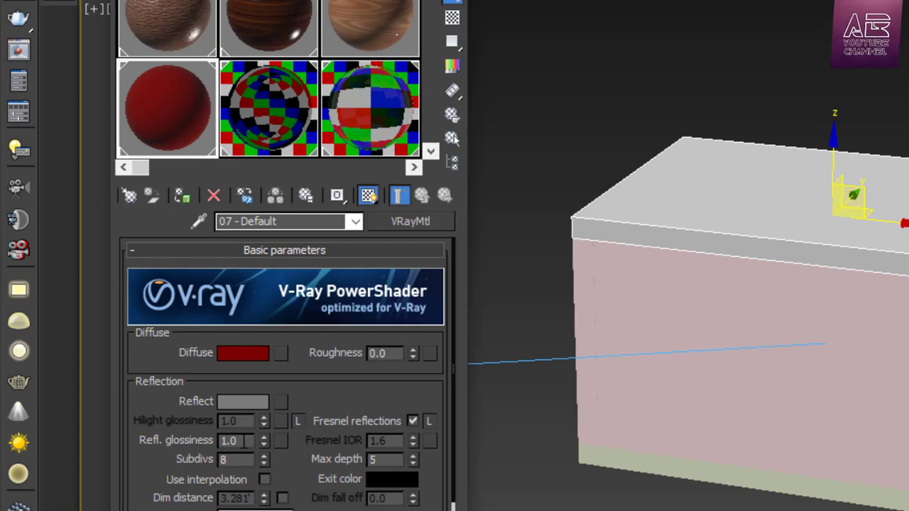
text(0.85)
key(Return)
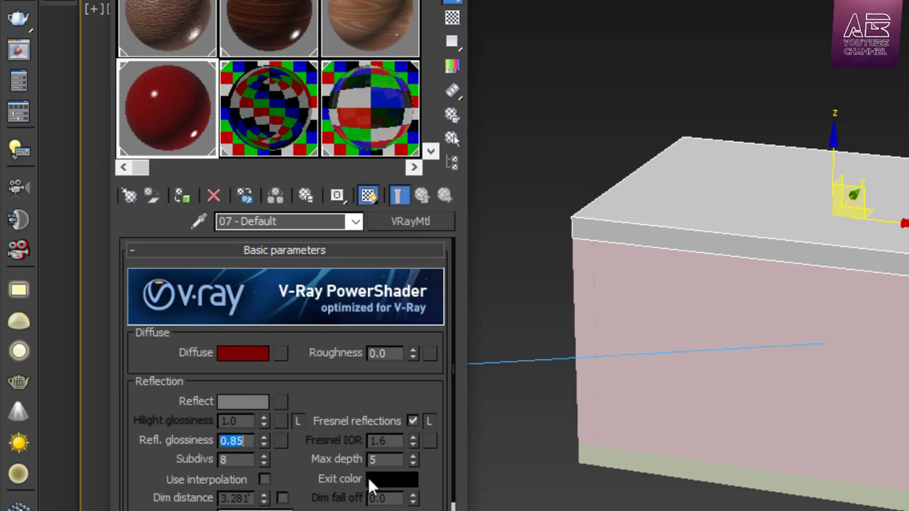
Step: Assign the dark wood material 02 - Default to the fixed window in the side wall
mouse_move(908, 469)
alt+middle_down()
mouse_move(896, 472)
mouse_move(908, 477)
alt+middle_up()
scroll(908, 480, up, 3)
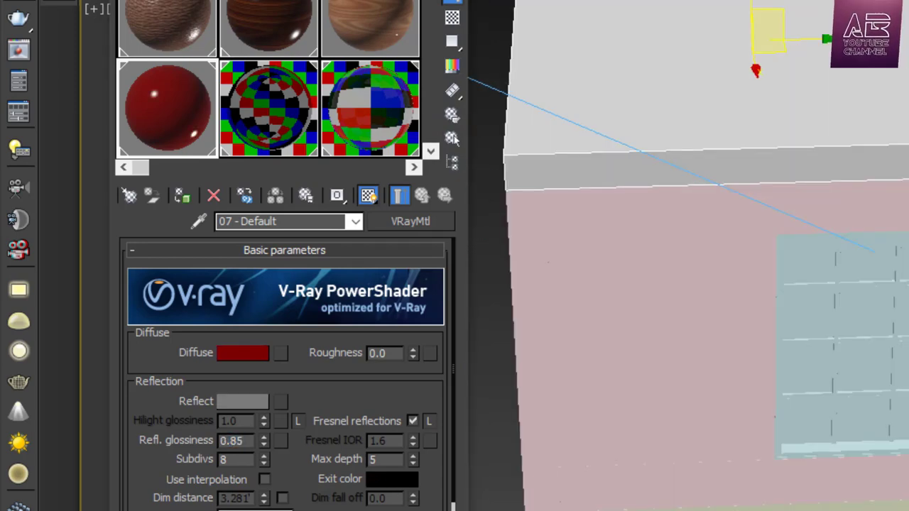
click(595, 314)
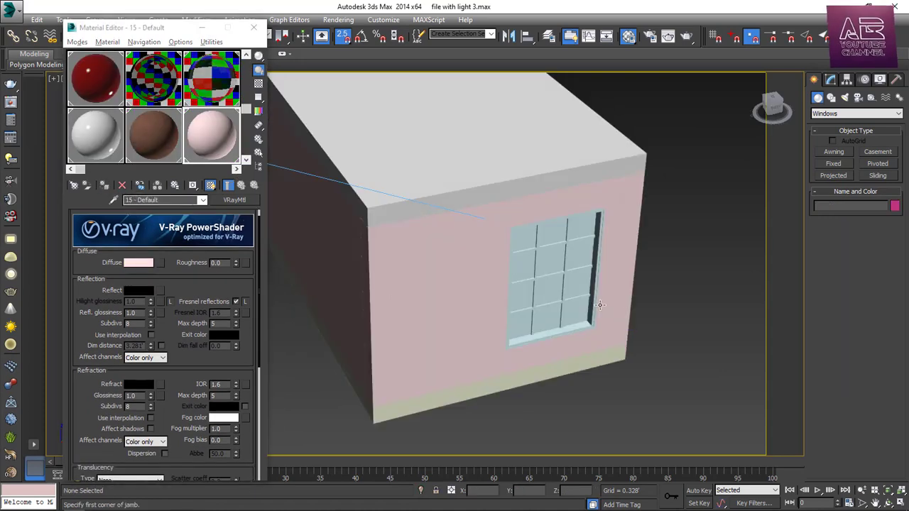
scroll(600, 306, up, 3)
scroll(561, 302, up, 3)
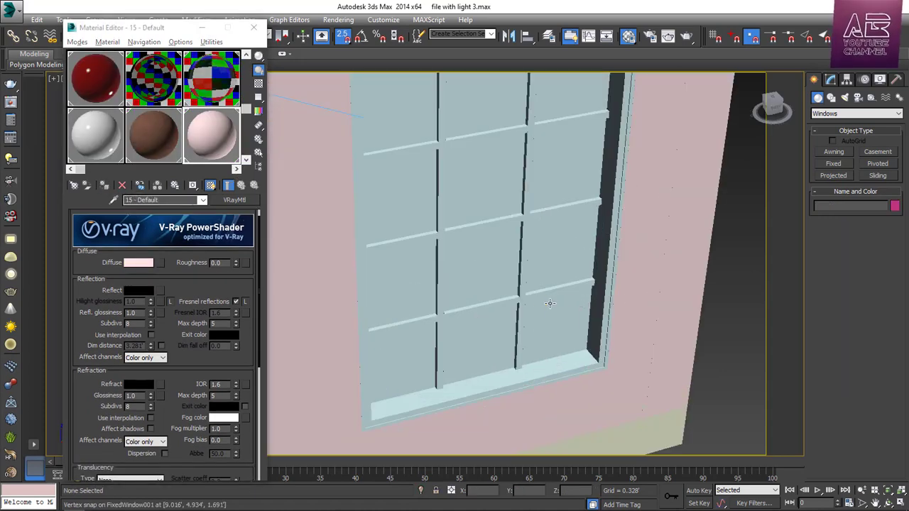
click(551, 281)
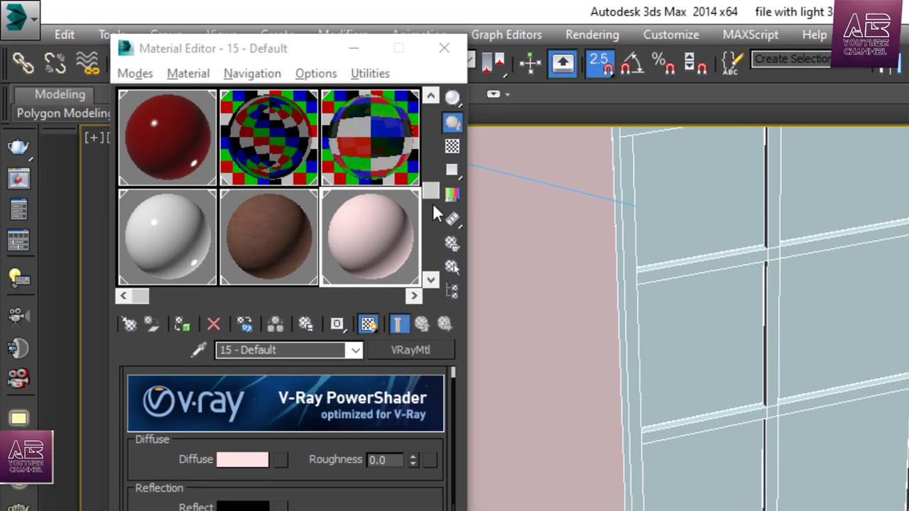
drag(246, 115, 247, 80)
drag(433, 141, 432, 110)
click(274, 144)
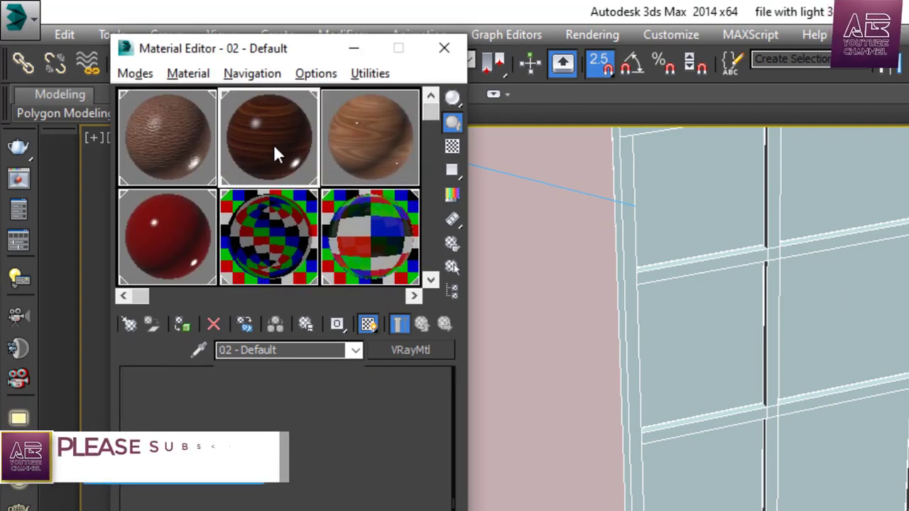
click(186, 326)
scroll(759, 320, down, 2)
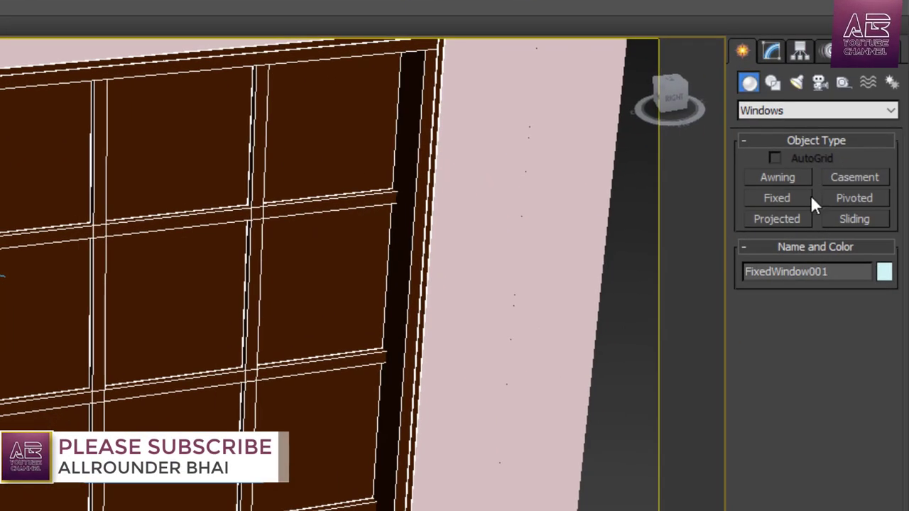
Step: Add a UVW Map modifier to the window and set its mapping to Box
click(771, 50)
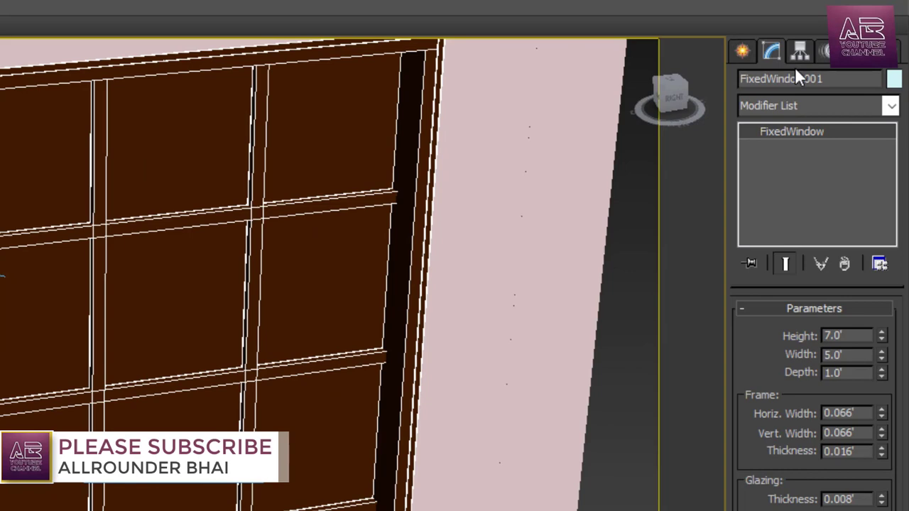
click(893, 107)
key(u)
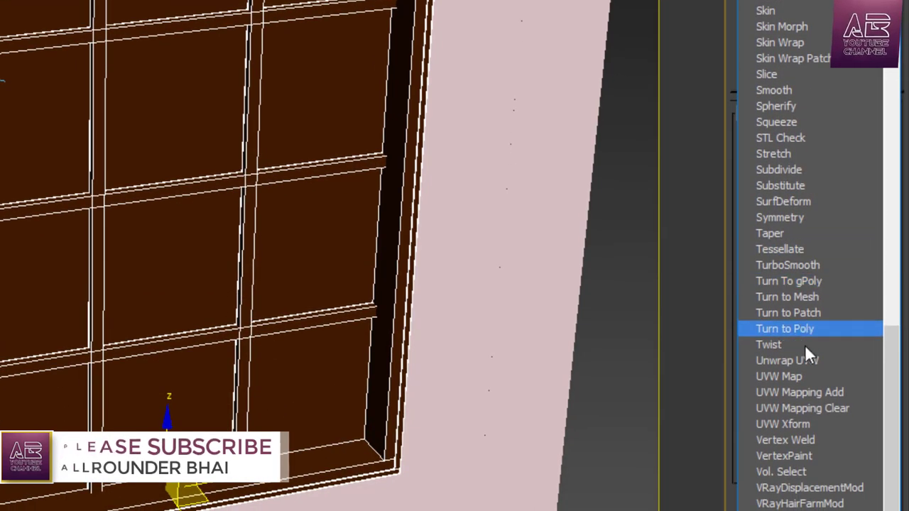
click(798, 376)
alt+middle_drag(321, 195, 357, 204)
click(787, 226)
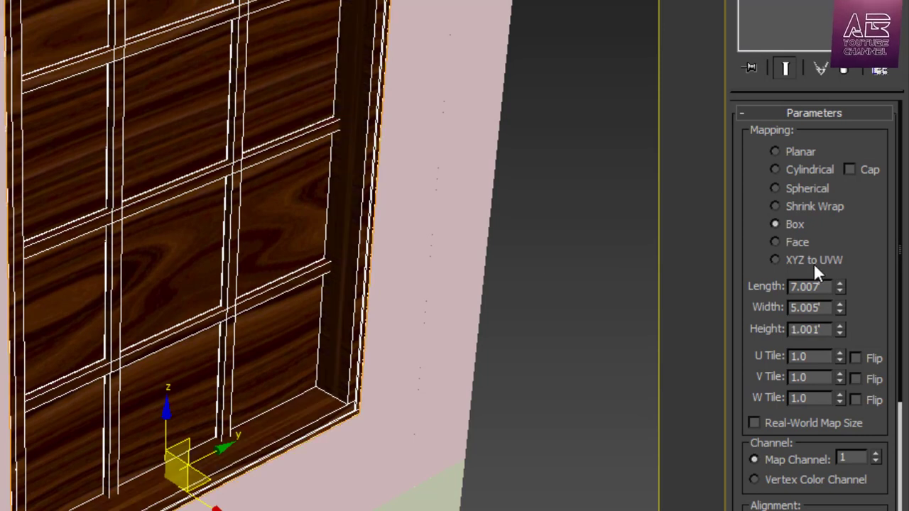
Step: Set the length, width and height of the window's box mapping to 5 feet
drag(821, 287, 678, 309)
text(5)
key(Tab)
text(5)
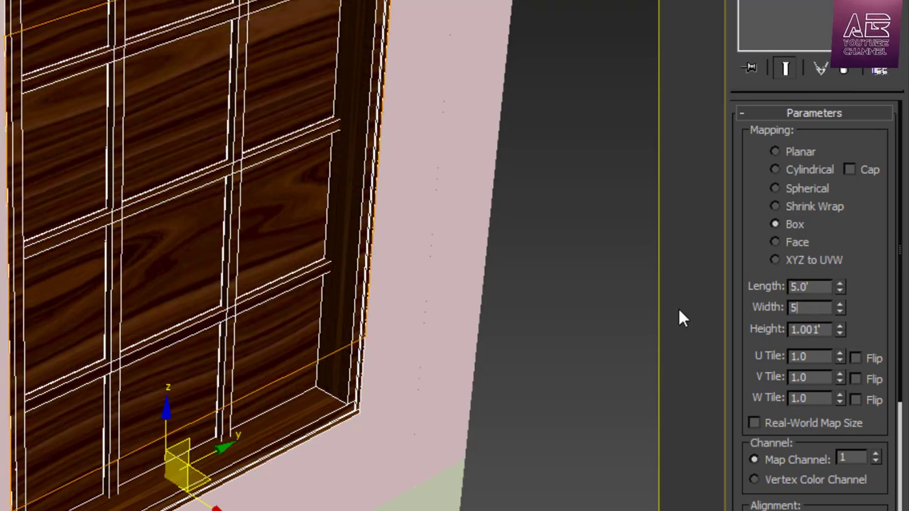
key(Tab)
text(5)
key(Return)
scroll(329, 164, down, 3)
scroll(269, 134, up, 5)
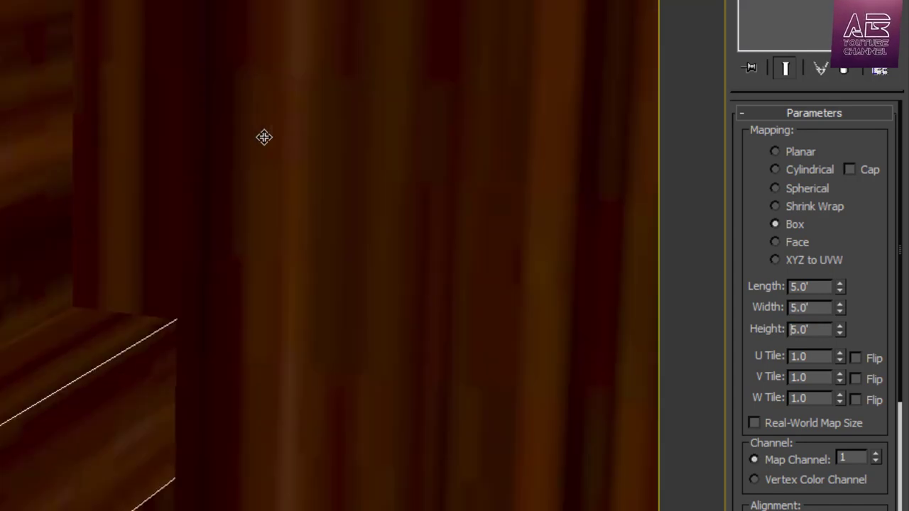
scroll(320, 114, down, 2)
Step: Set the length, width and height of the window's box mapping to 2 feet for a finer wood grain
scroll(423, 224, up, 4)
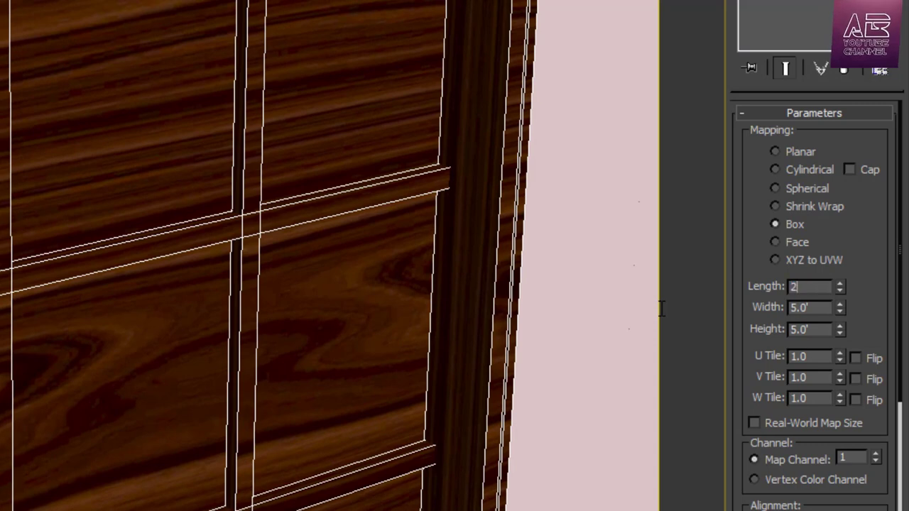
key(Tab)
text(2)
key(Tab)
text(2)
key(Return)
scroll(313, 154, down, 5)
alt+middle_drag(397, 176, 337, 188)
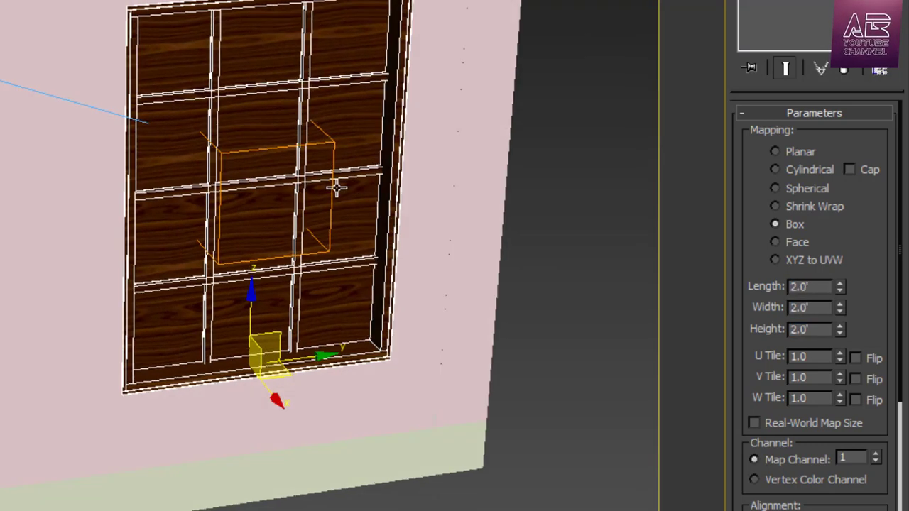
scroll(331, 170, up, 4)
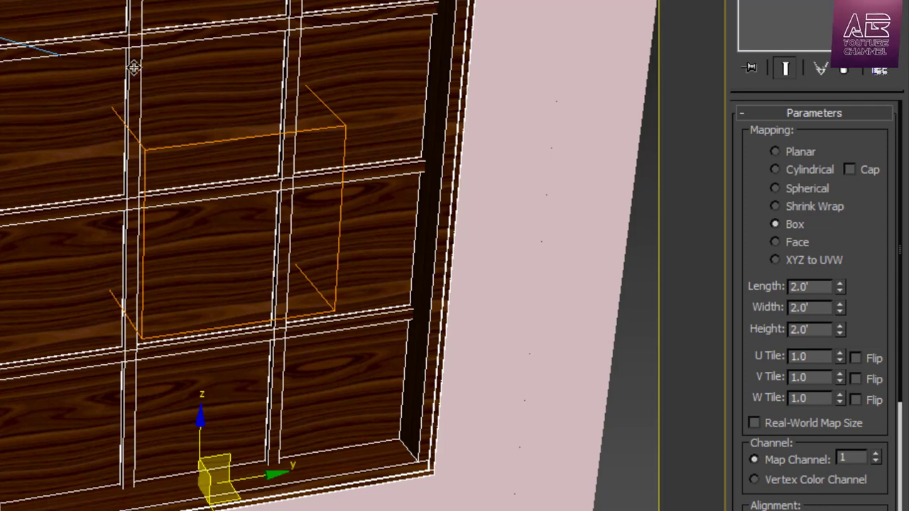
Step: Convert the wood-mapped window to an Editable Poly
right_click(251, 80)
mouse_move(433, 259)
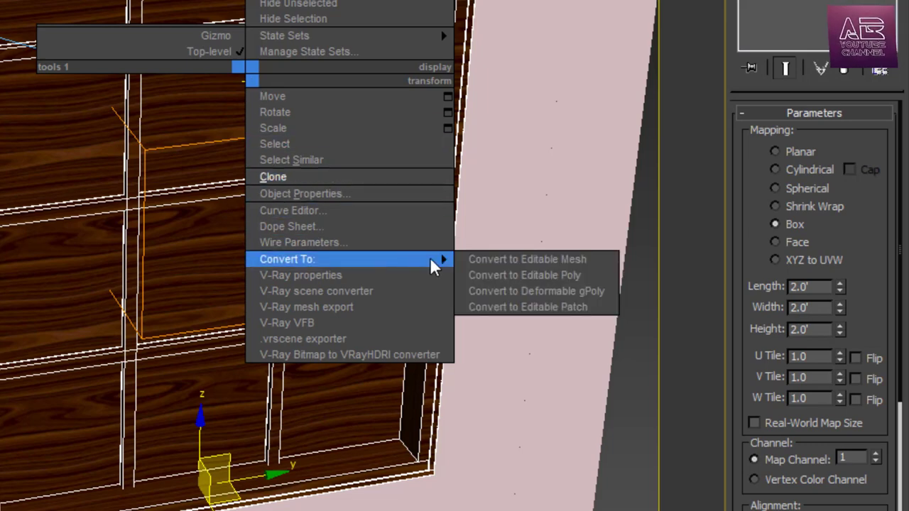
click(511, 274)
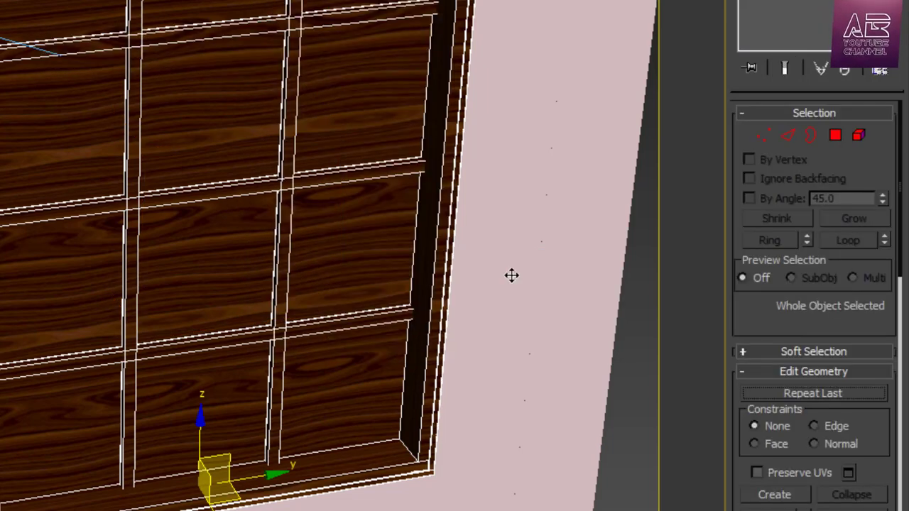
Step: Select the window's pane elements and assign the transparent glass material 09 - Default to them
click(858, 137)
click(374, 107)
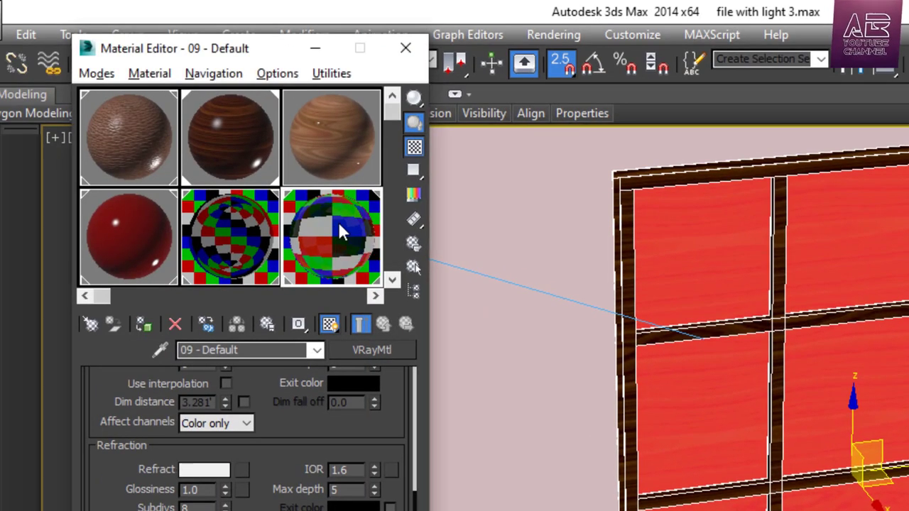
click(142, 325)
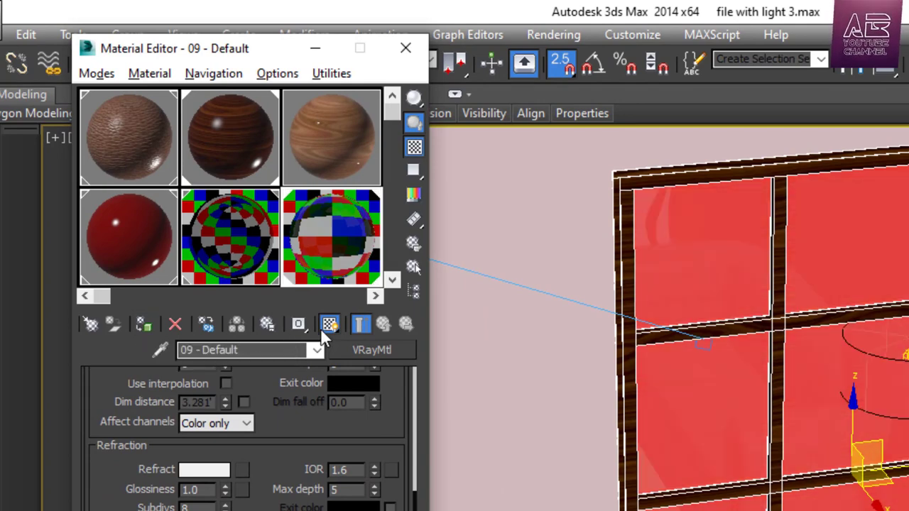
drag(284, 442, 280, 510)
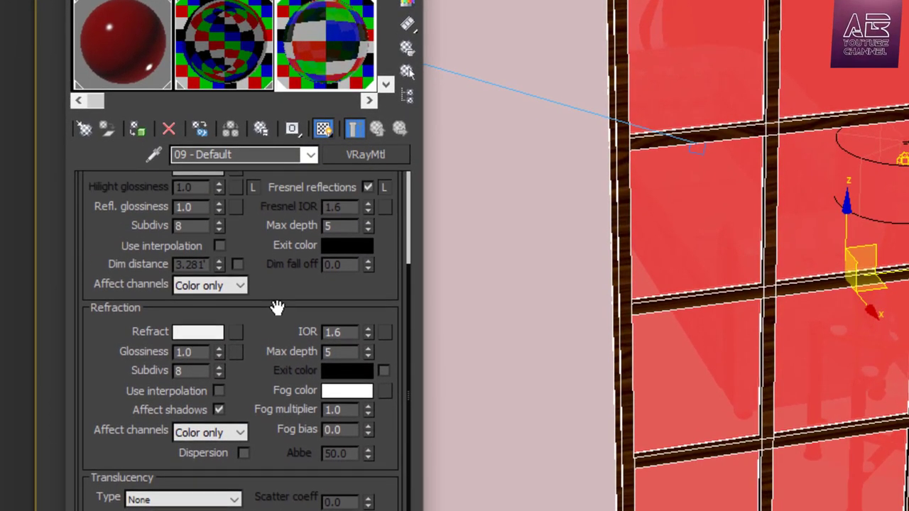
drag(273, 347, 284, 211)
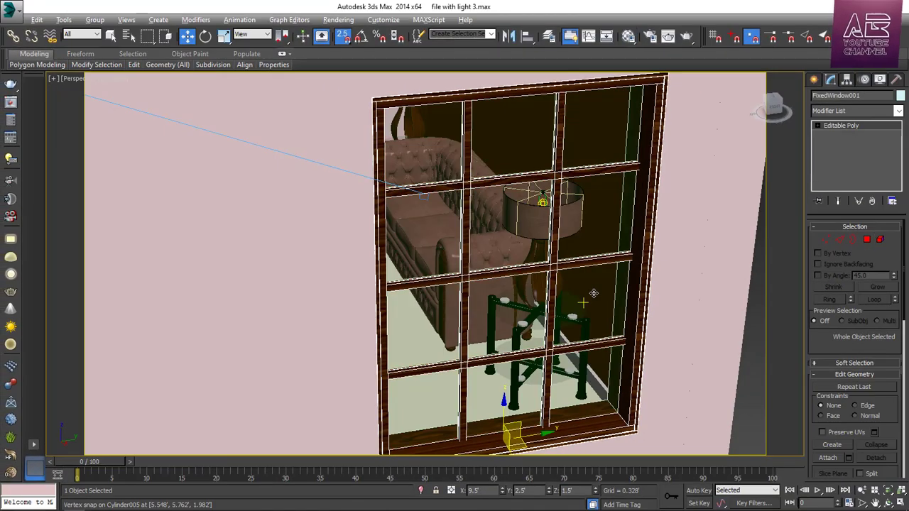
Step: Delete the sphere light inside the table lamp's shade, working in the Left view with snapping off
key(alt+w)
middle_click(336, 199)
key(alt+w)
scroll(454, 244, down, 5)
key(l)
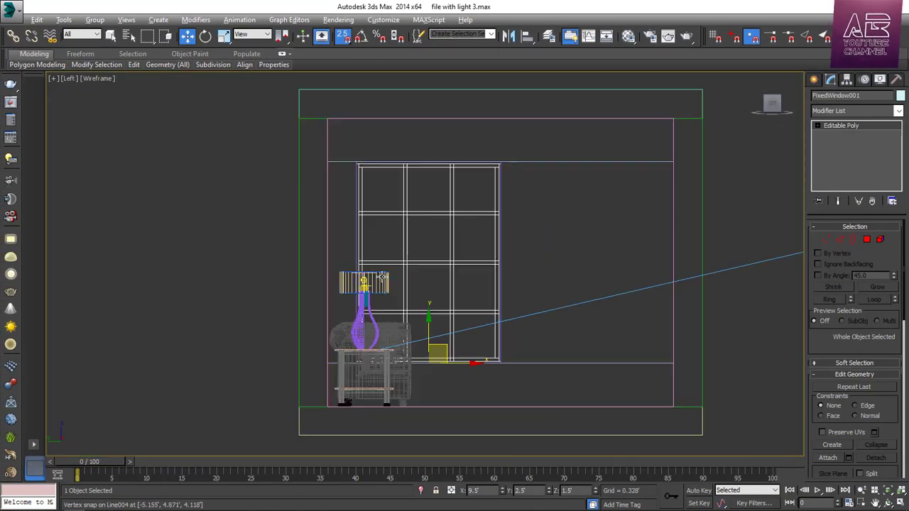
scroll(382, 275, up, 6)
scroll(322, 297, up, 6)
key(s)
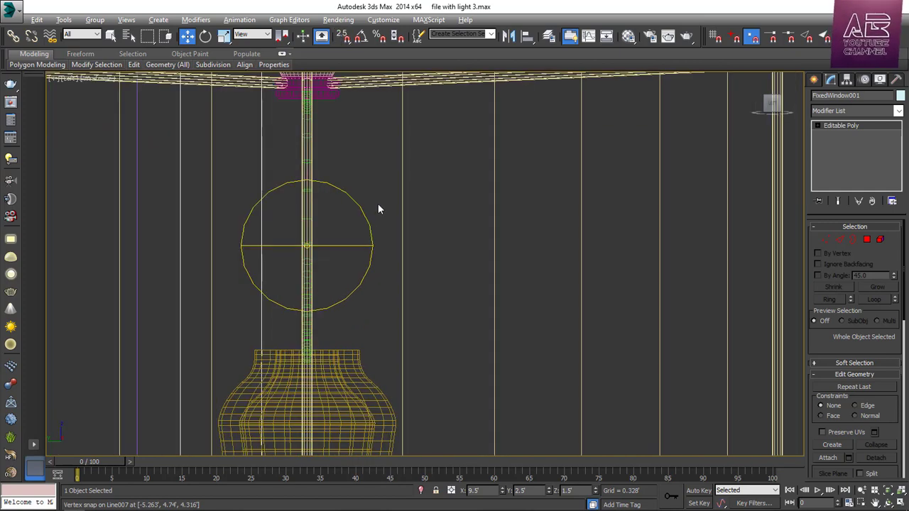
click(350, 273)
key(Delete)
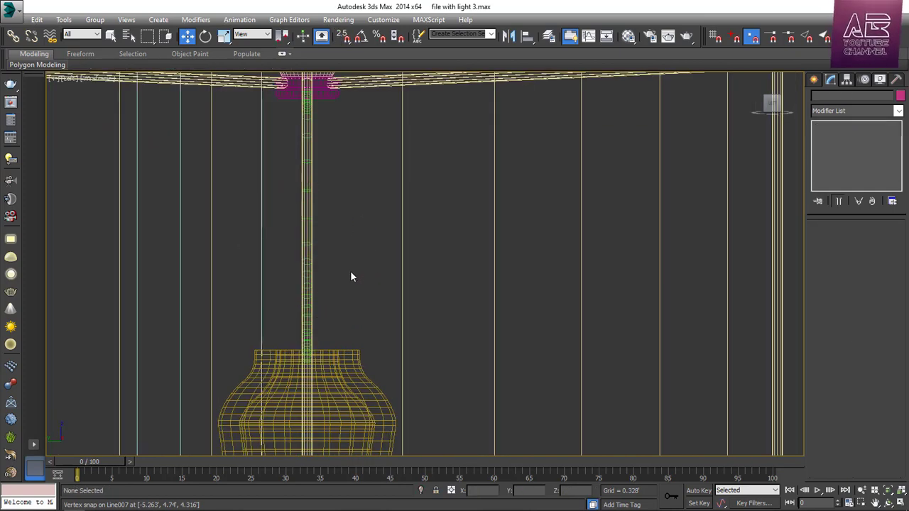
Step: Create a V-Ray Sun in the Top view, aimed through the side window into the room, with a VRaySky environment map
key(alt+w)
middle_click(604, 311)
key(alt+w)
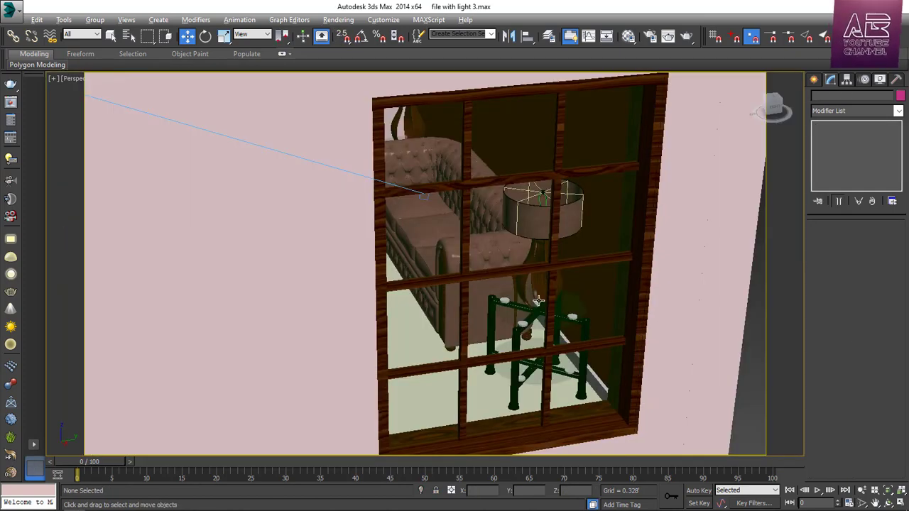
scroll(539, 301, down, 8)
alt+middle_drag(538, 300, 641, 260)
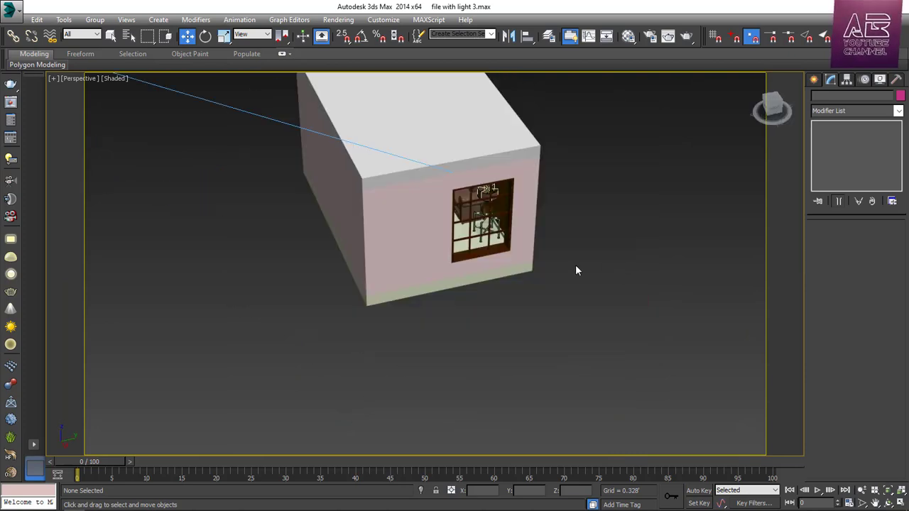
key(f)
key(t)
scroll(405, 199, down, 2)
middle_drag(410, 217, 389, 233)
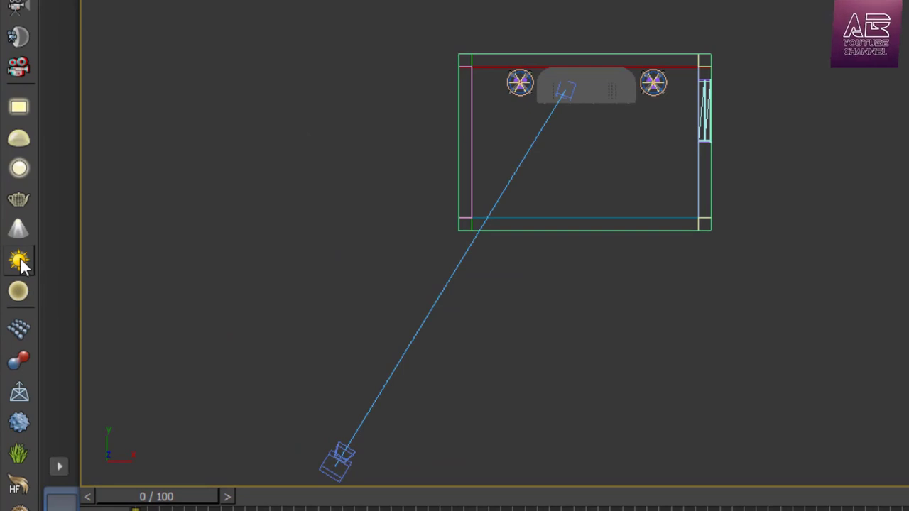
click(21, 263)
drag(547, 239, 331, 261)
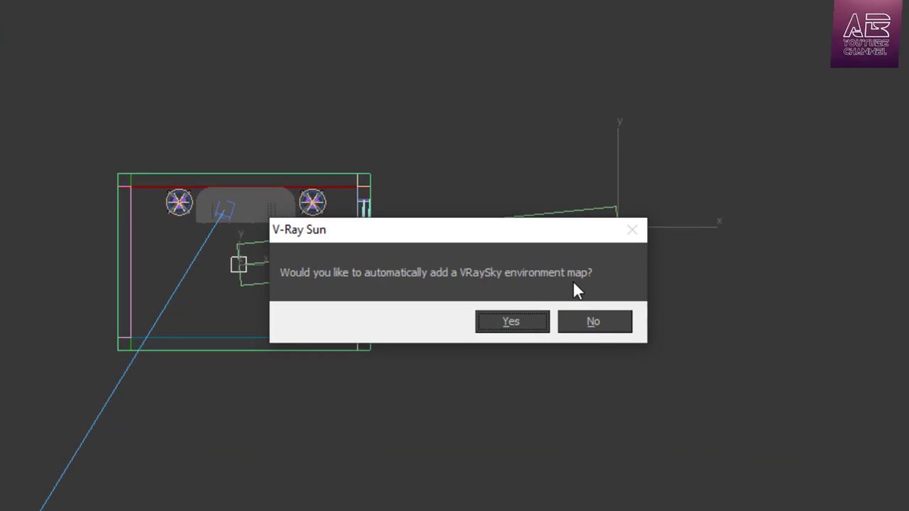
click(529, 327)
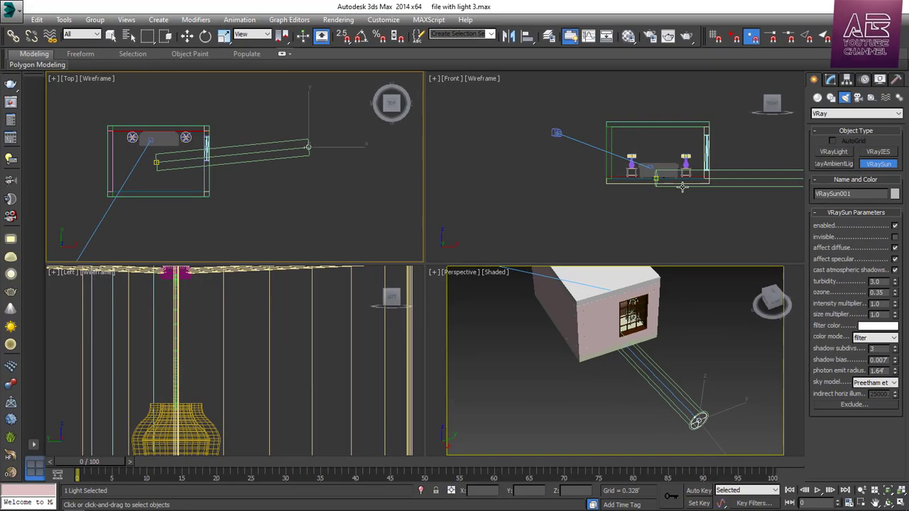
Step: Raise the V-Ray Sun about 9.1 feet in the Front view so it points down through the window
right_click(682, 187)
key(alt+w)
scroll(400, 274, down, 4)
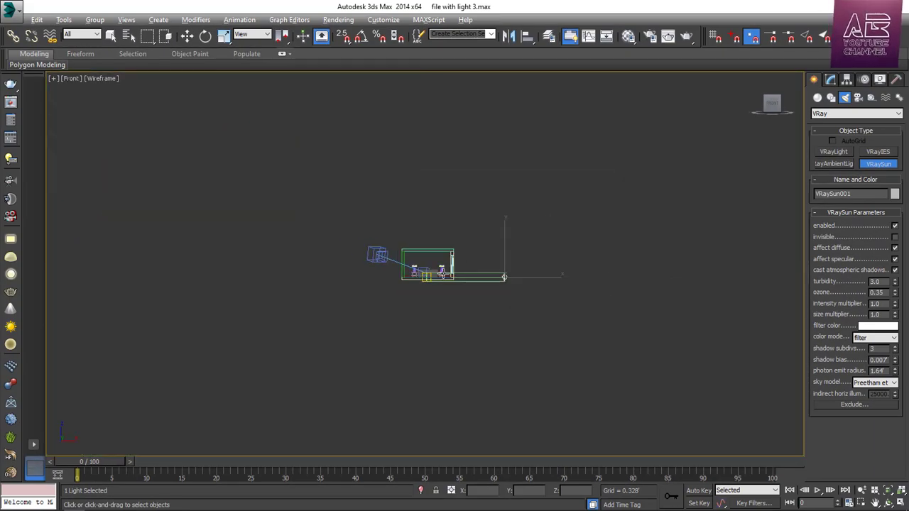
scroll(492, 258, up, 4)
key(w)
drag(541, 295, 513, 203)
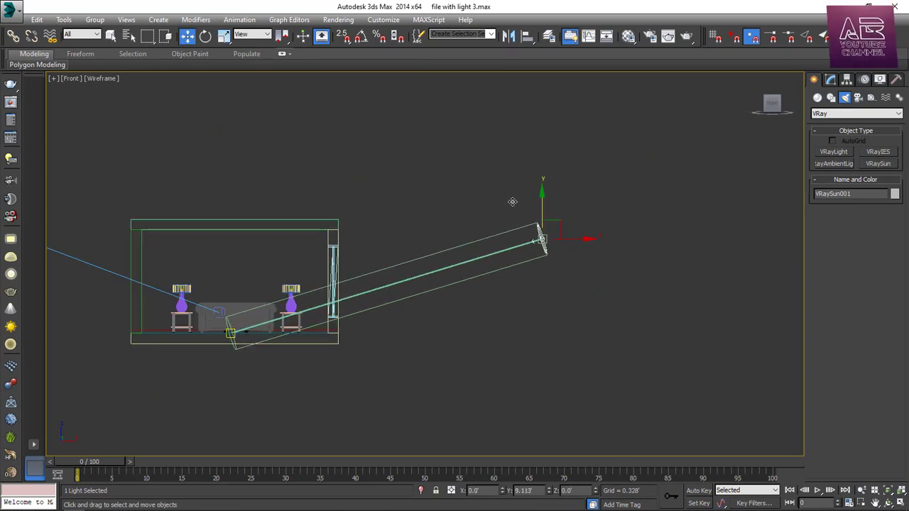
Step: Set the V-Ray Sun's size multiplier to 6.0 and deselect the sun
click(831, 79)
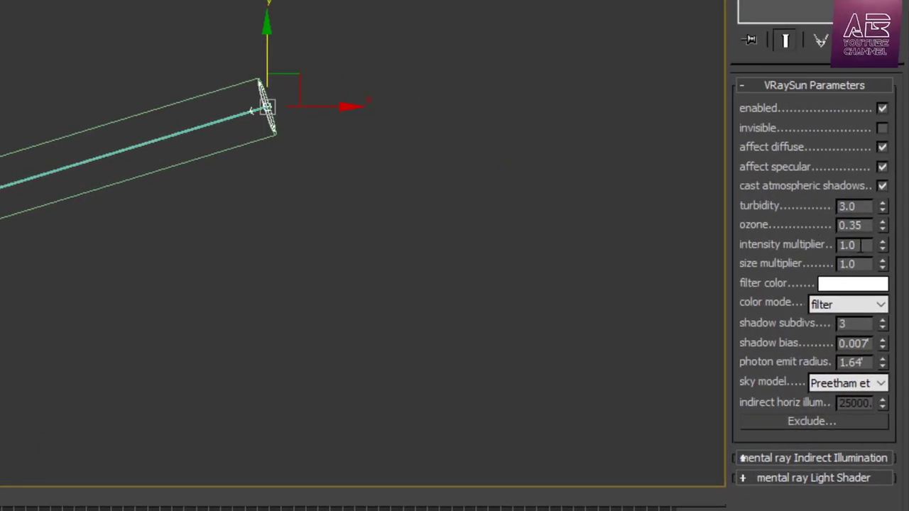
double_click(861, 245)
double_click(848, 263)
key(Return)
middle_drag(205, 210, 322, 207)
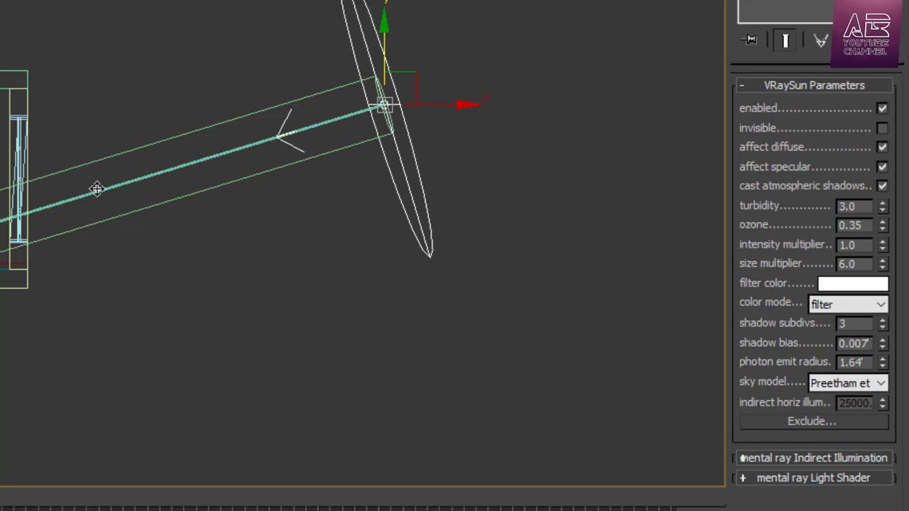
scroll(97, 188, up, 2)
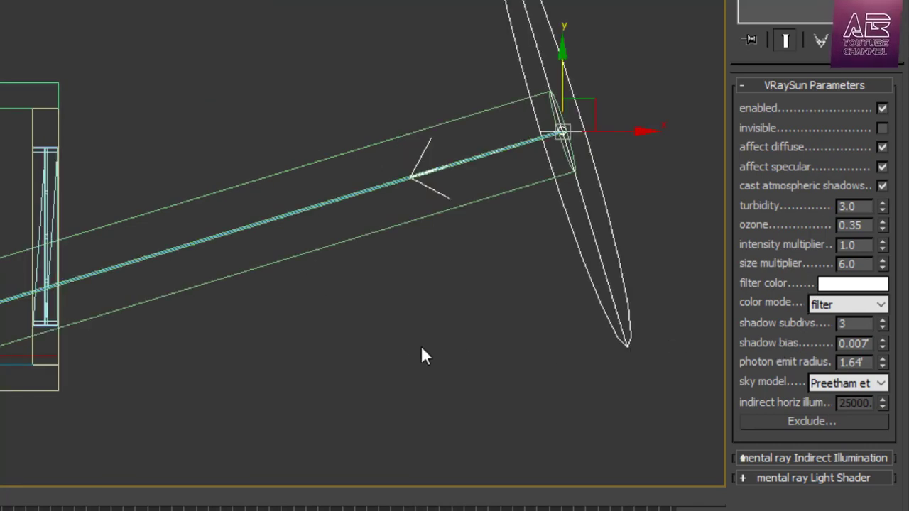
middle_drag(394, 337, 482, 292)
click(413, 322)
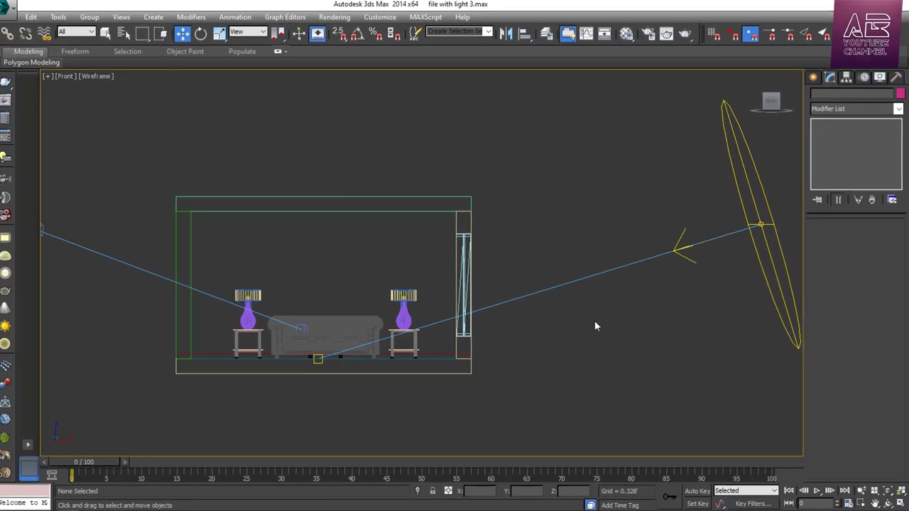
middle_drag(603, 310, 527, 331)
scroll(544, 312, up, 2)
scroll(543, 313, down, 2)
middle_drag(608, 303, 622, 286)
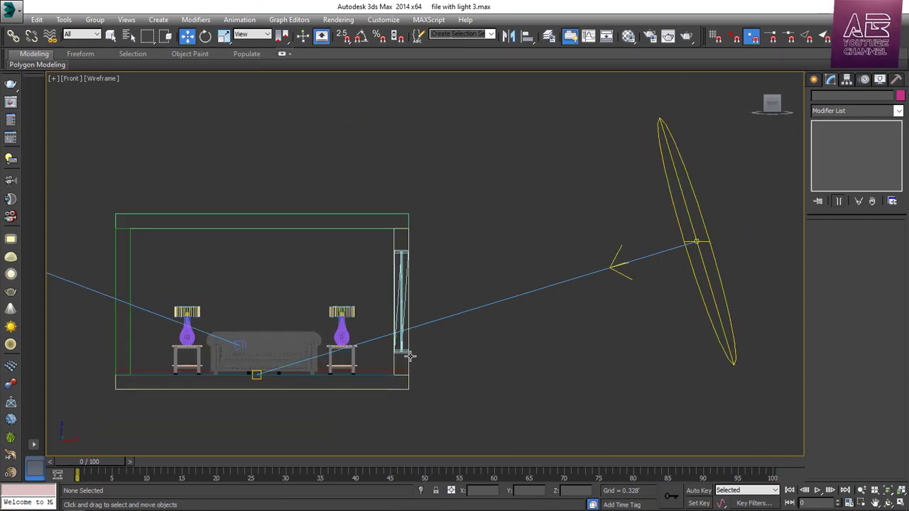
Step: Create a V-Ray plane light covering the side window in the Left view, snapped to the frame's corners, with half-length 2.5' and half-width 3.5'
middle_drag(373, 290, 416, 286)
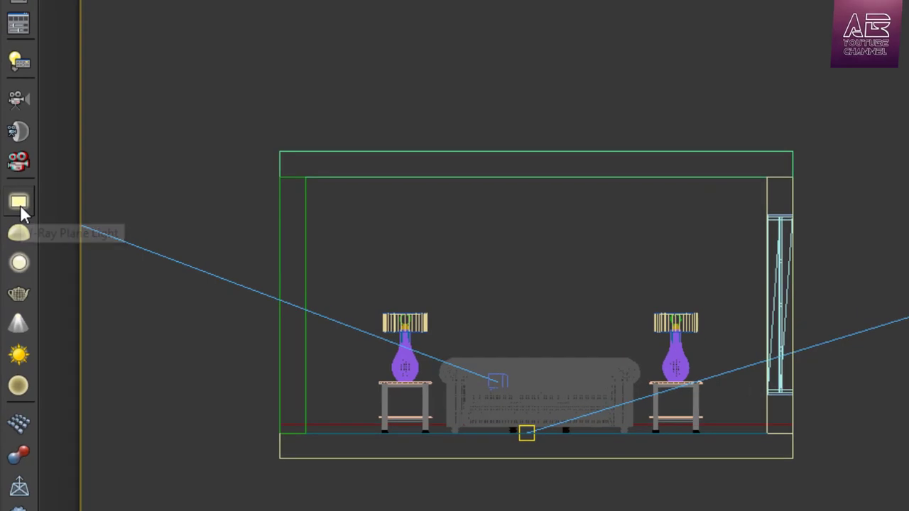
click(11, 240)
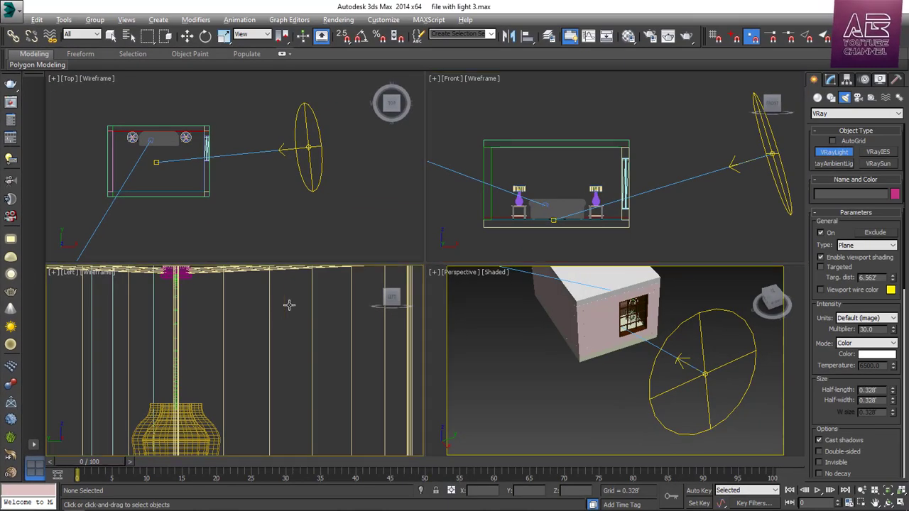
key(alt+w)
scroll(403, 232, down, 4)
scroll(421, 208, up, 5)
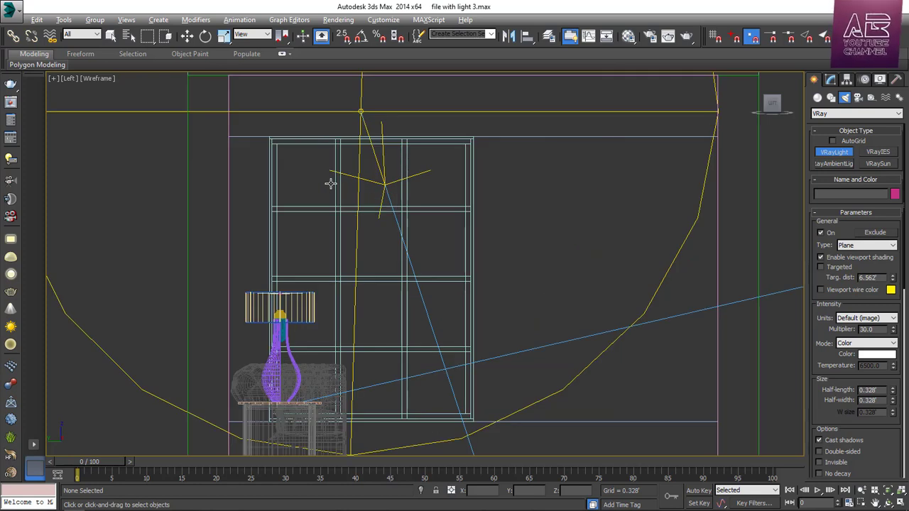
key(s)
drag(270, 139, 474, 422)
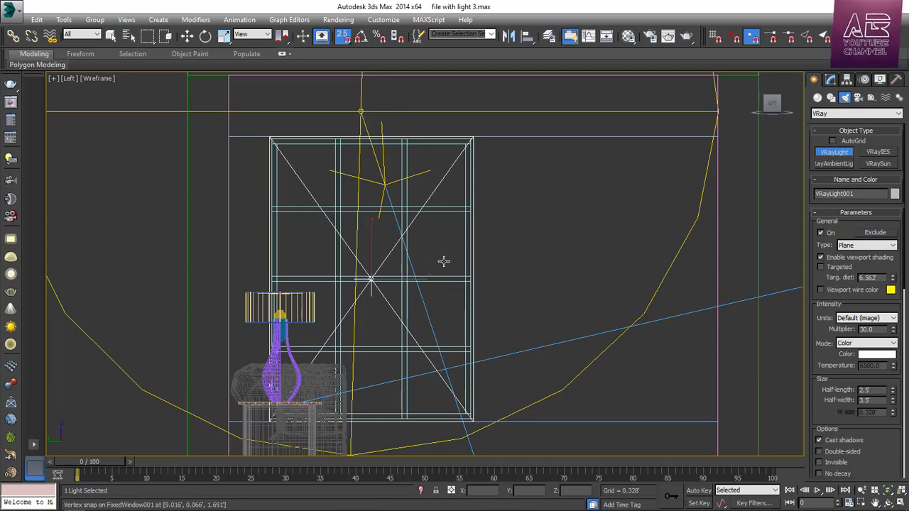
Step: Mirror the plane light along X with No Clone so it points into the room, and move it slightly into the window opening in the Top view
key(t)
scroll(386, 225, up, 5)
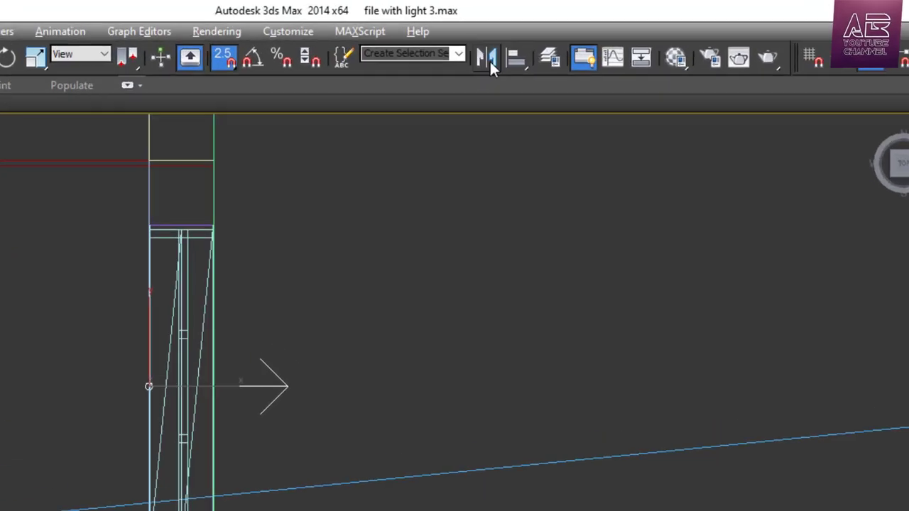
click(508, 36)
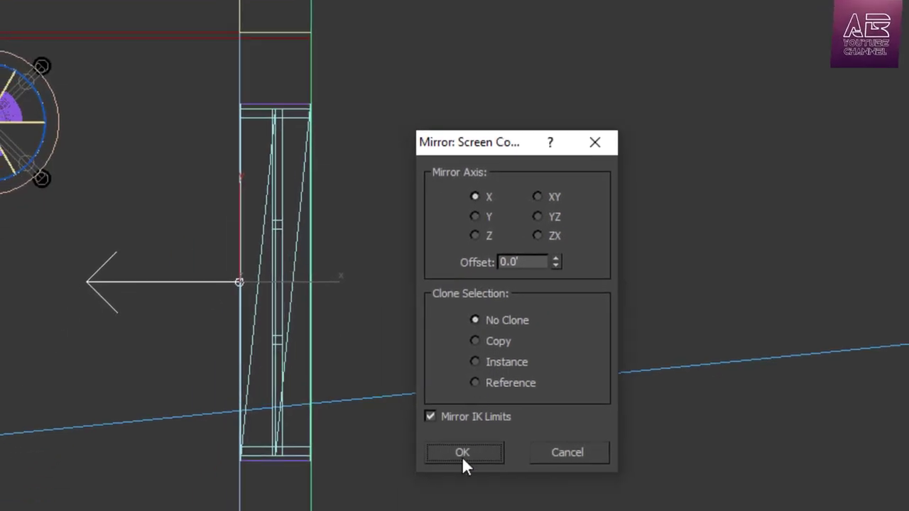
click(462, 452)
scroll(307, 304, up, 2)
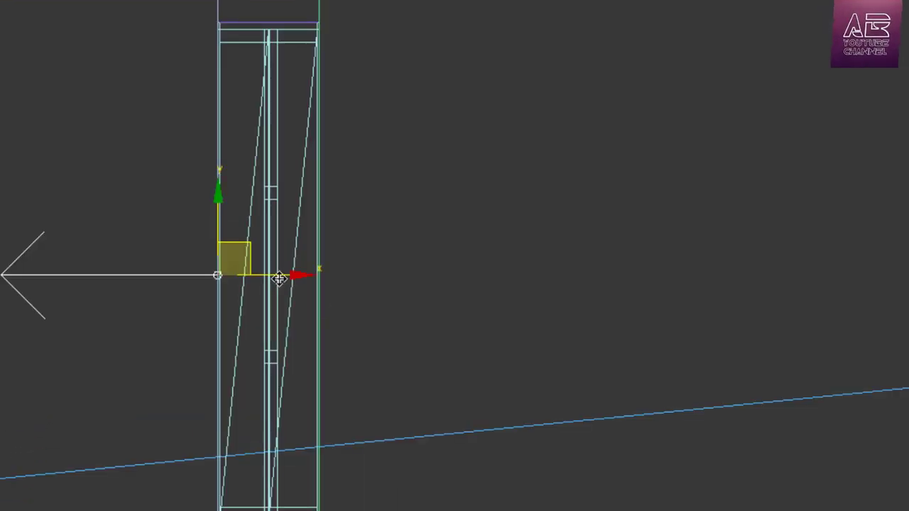
drag(279, 279, 326, 275)
right_click(292, 279)
Step: Slim the window frame in the Top view by moving its outer vertices inward about 0.215' and its room-side vertices outward about 0.239'
click(281, 42)
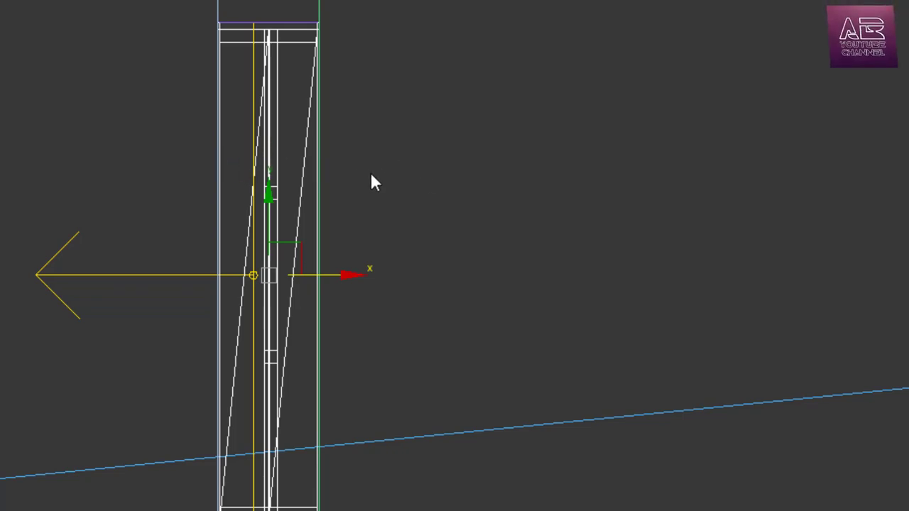
click(770, 310)
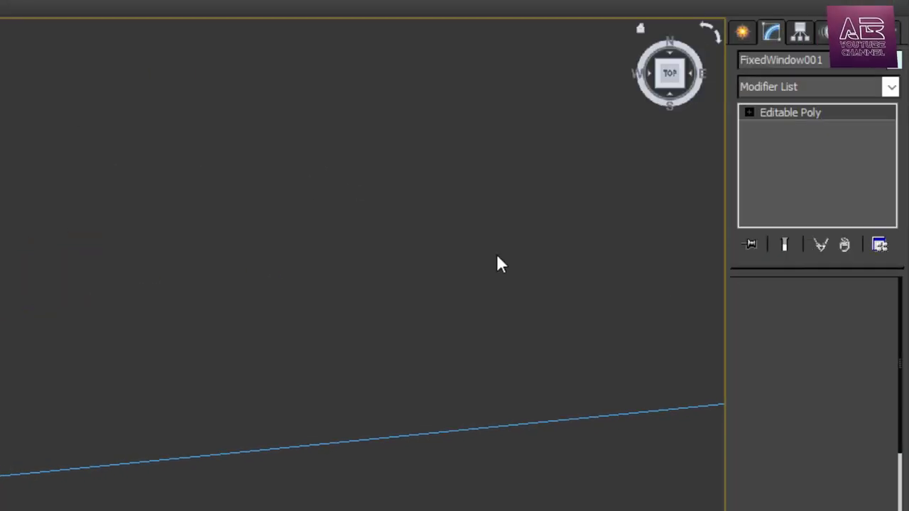
drag(408, 78, 367, 279)
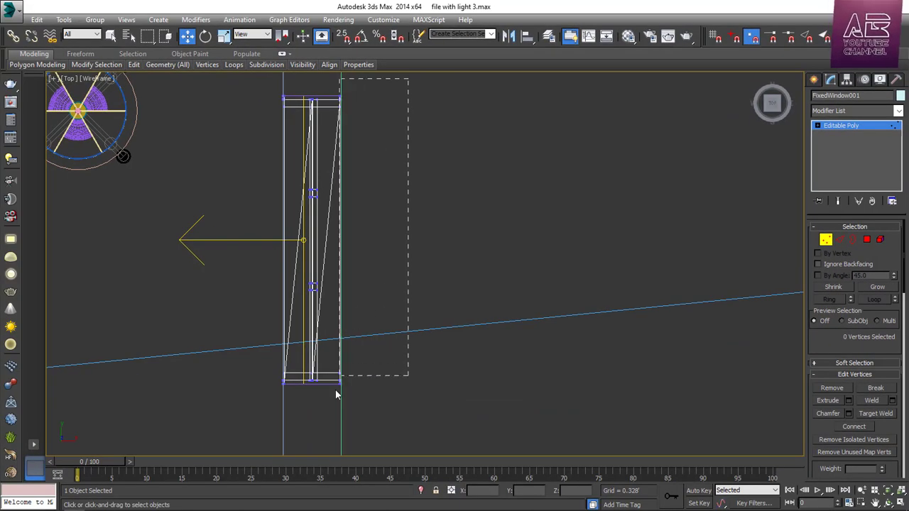
drag(335, 390, 337, 389)
drag(383, 239, 371, 239)
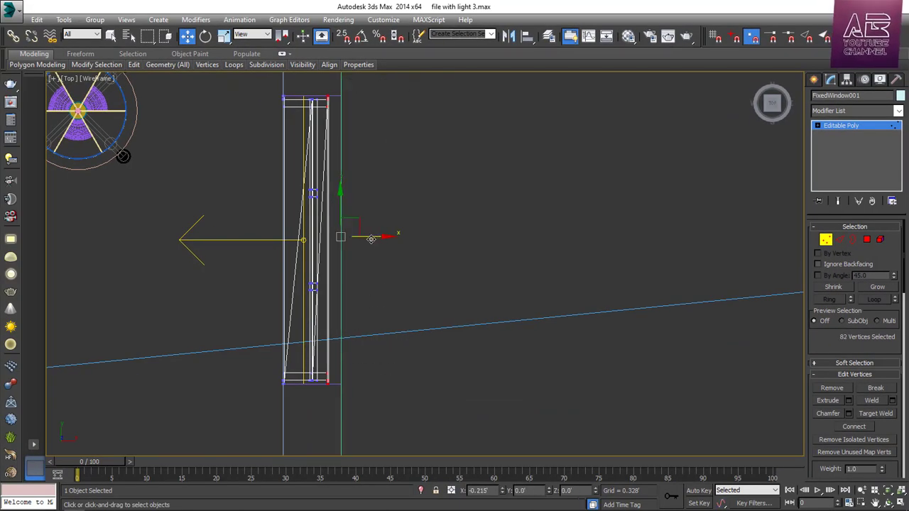
drag(302, 406, 301, 405)
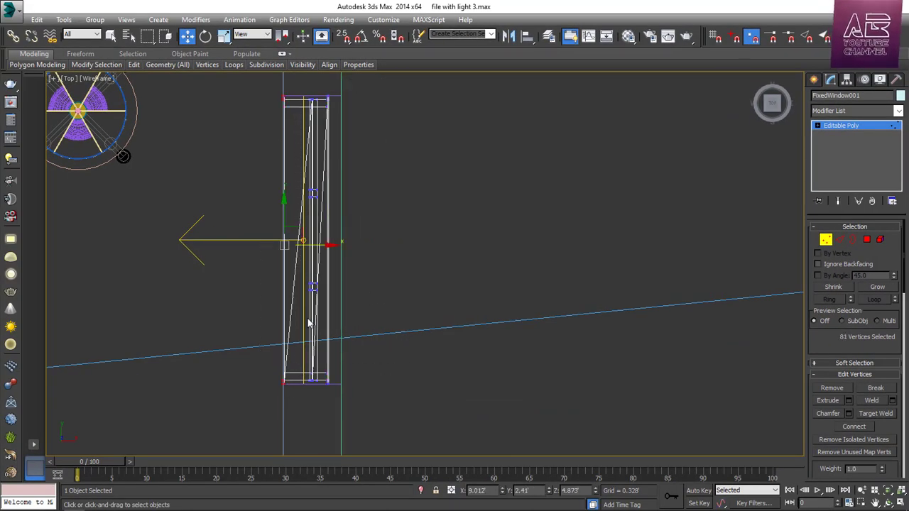
drag(321, 244, 334, 246)
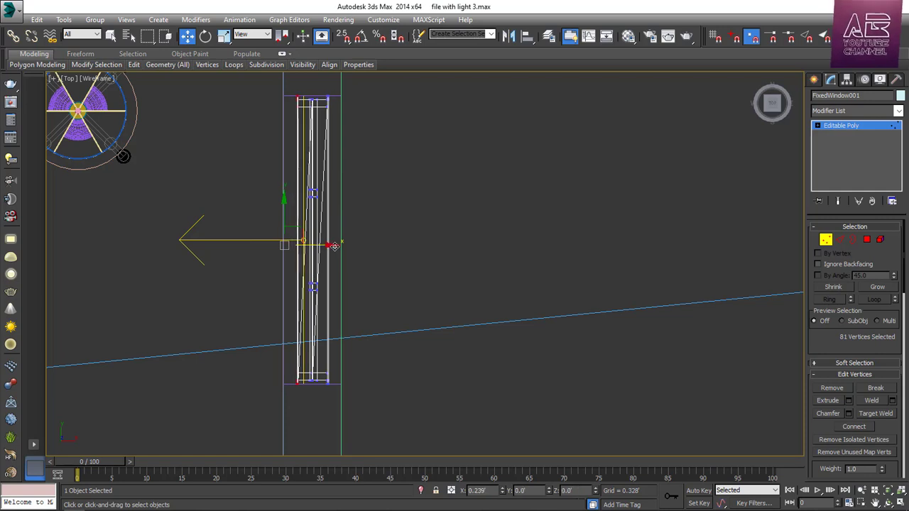
key(1)
click(547, 262)
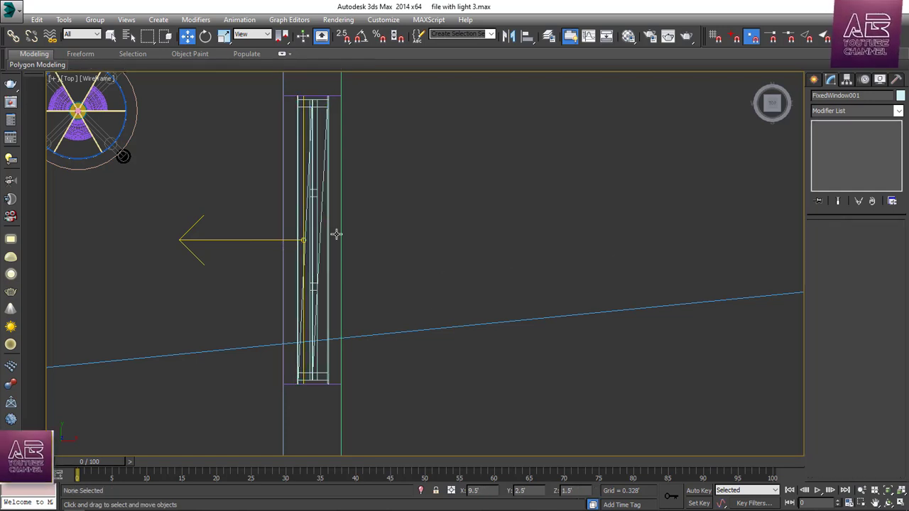
Step: Assign the wood material 03 - Default to the room's floor box
key(alt+w)
key(alt+w)
scroll(469, 263, up, 6)
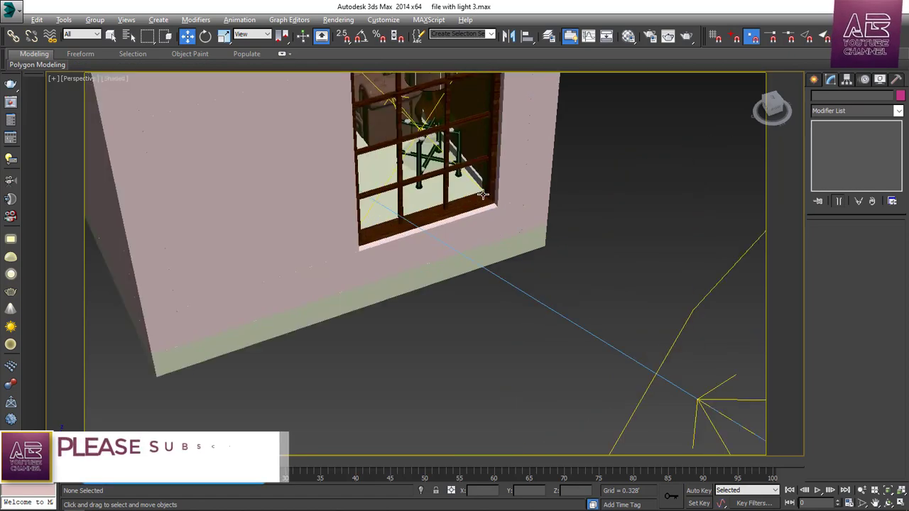
scroll(410, 288, up, 6)
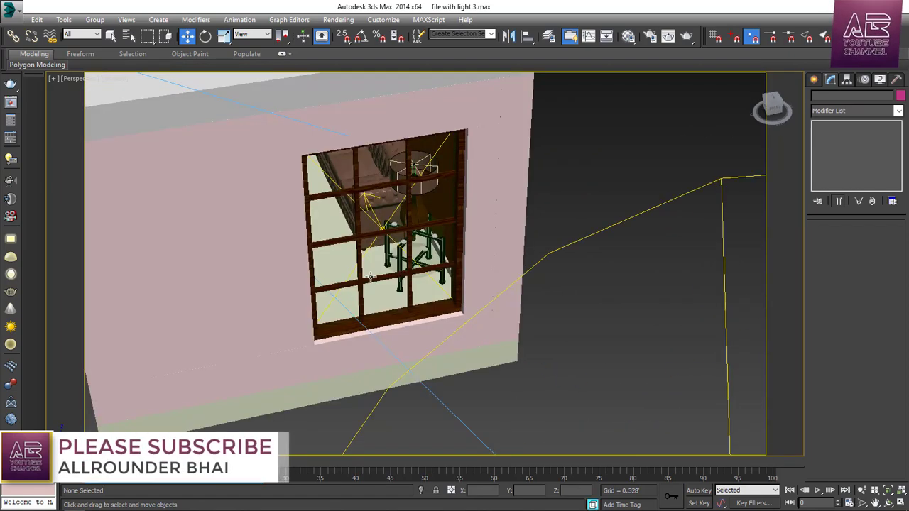
scroll(410, 287, down, 12)
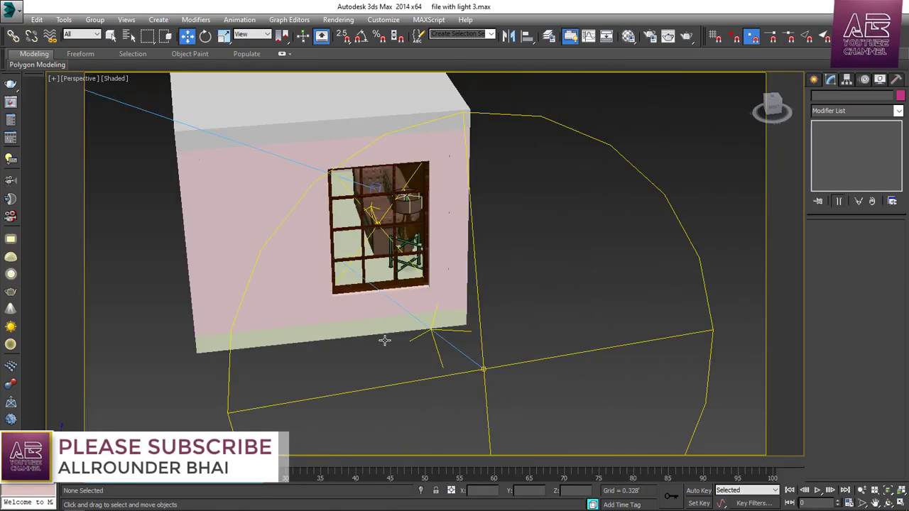
click(408, 264)
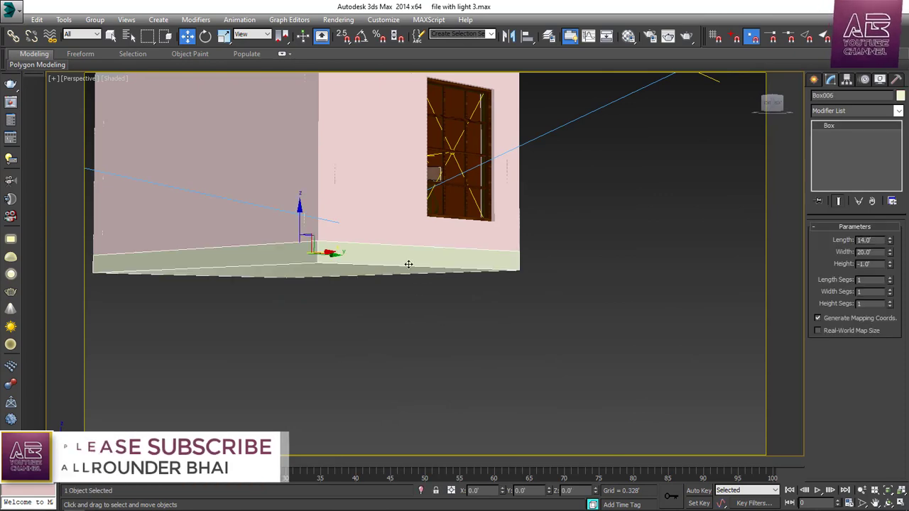
key(m)
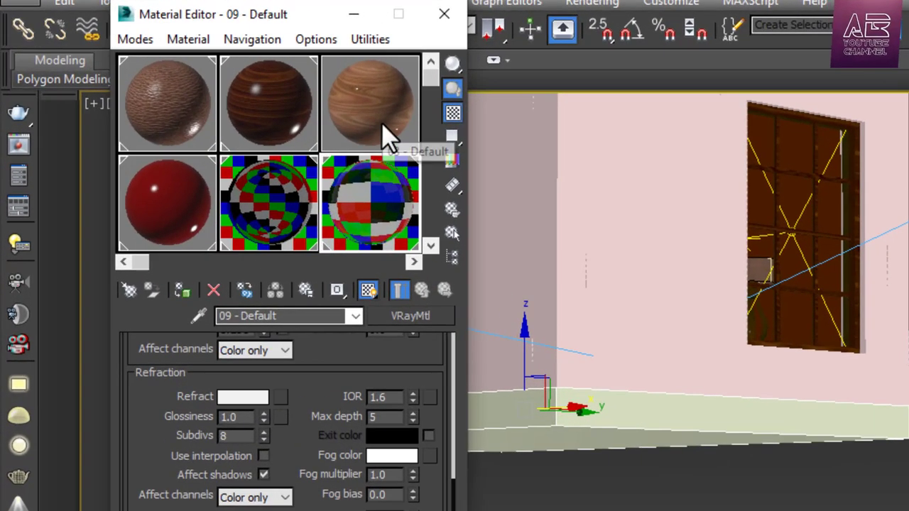
click(381, 122)
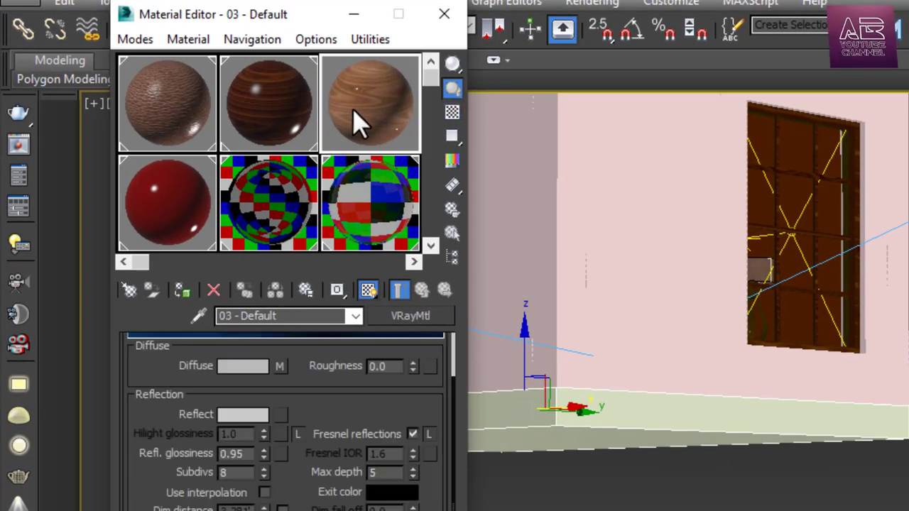
click(184, 291)
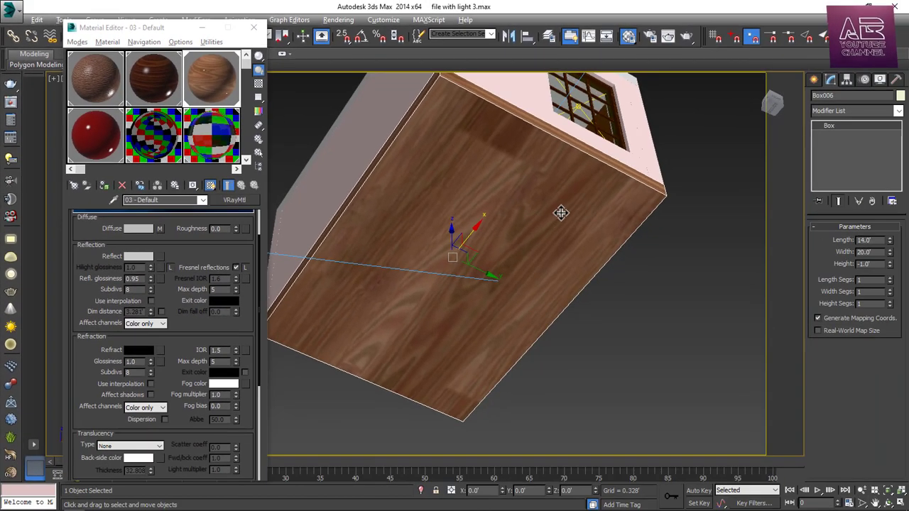
Step: Try a U and V tiling of 1.0 on the floor material's Wood Floor.jpg diffuse map
alt+middle_drag(592, 221, 596, 242)
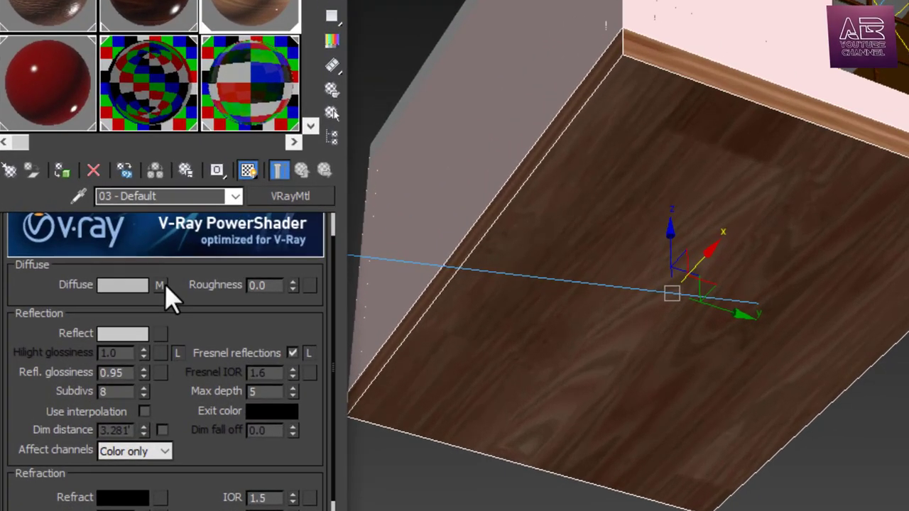
click(159, 228)
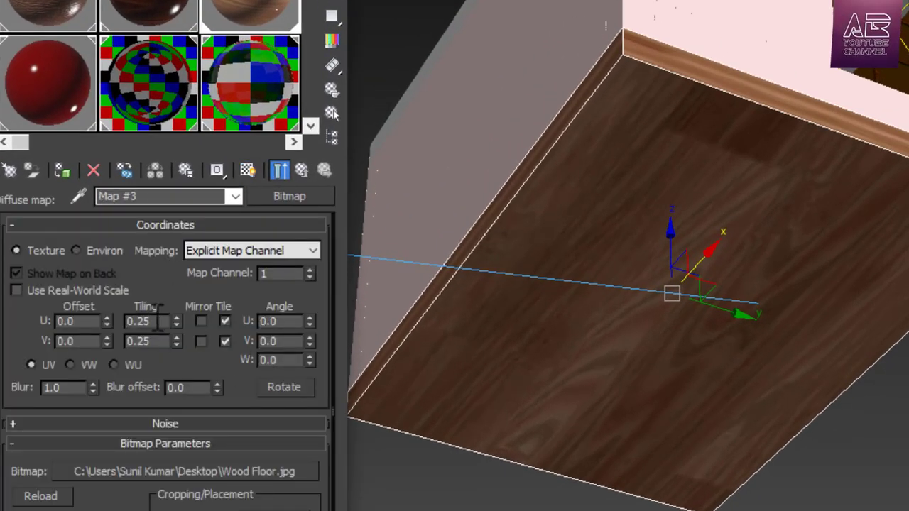
drag(164, 322, 64, 325)
text(1)
key(Tab)
text(1)
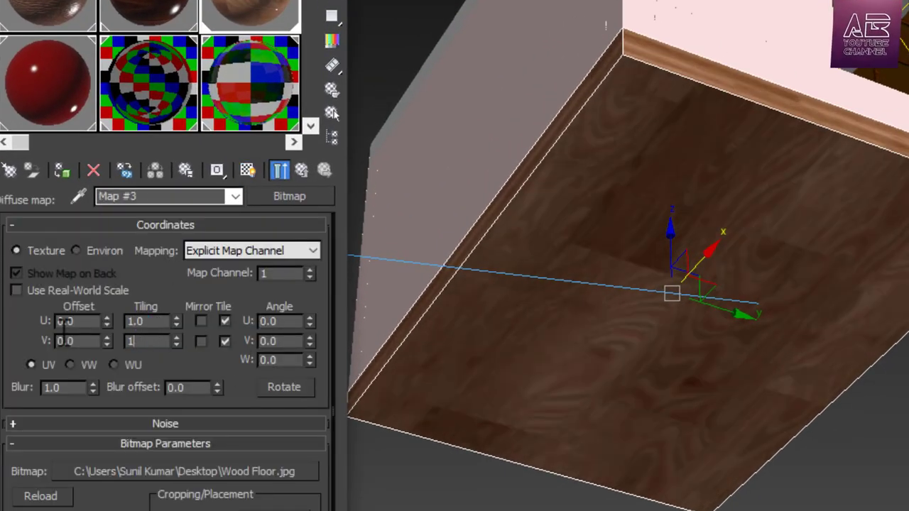
key(Return)
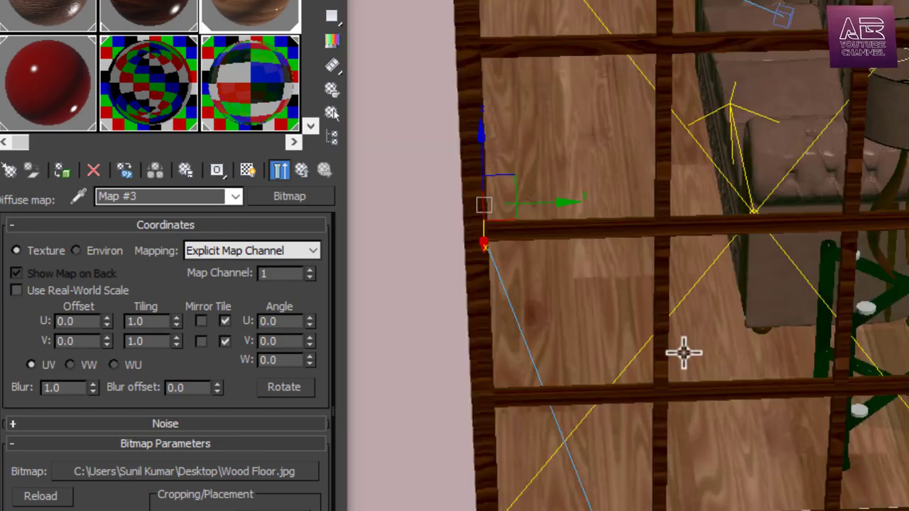
scroll(683, 353, down, 3)
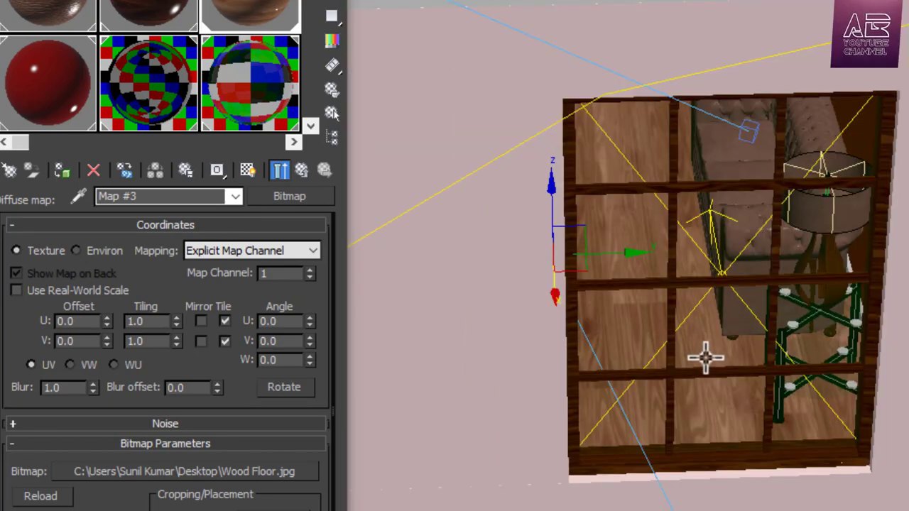
alt+middle_drag(718, 359, 838, 306)
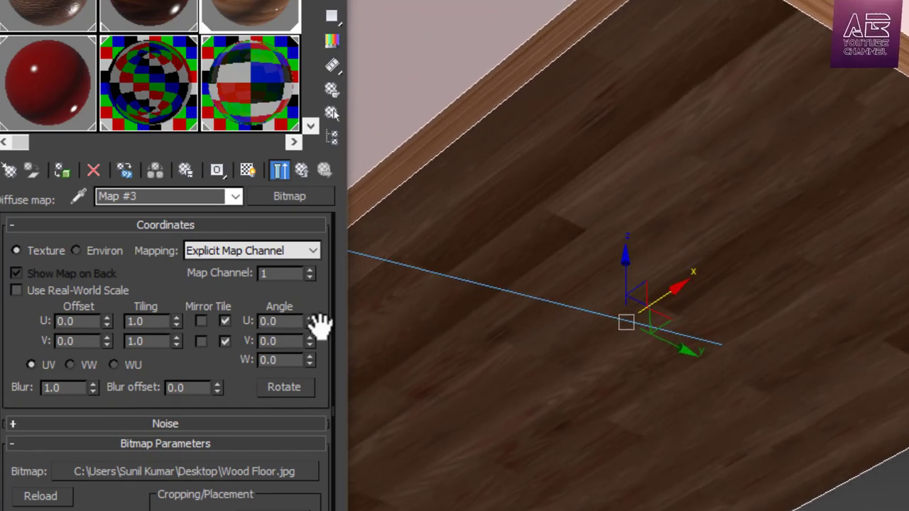
Step: Set the U and V tiling of the floor material's Wood Floor.jpg diffuse map to 2.0 and check the planks on the floor
double_click(145, 321)
text(2)
key(Tab)
text(2)
key(Return)
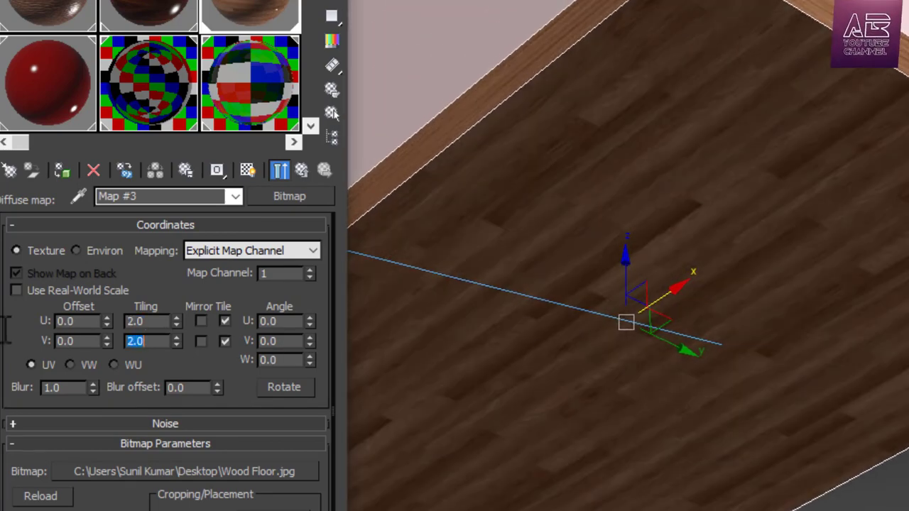
alt+middle_drag(830, 331, 908, 251)
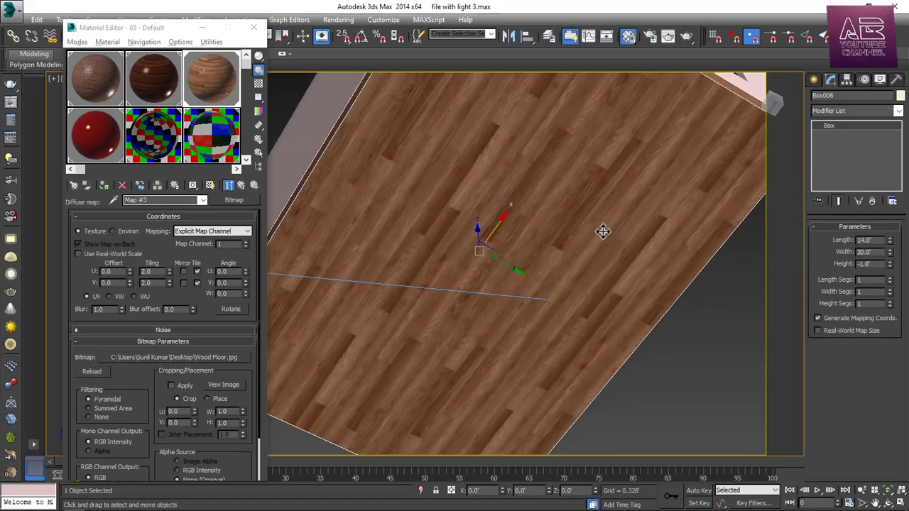
alt+middle_drag(602, 232, 561, 321)
scroll(584, 307, down, 5)
scroll(551, 333, up, 3)
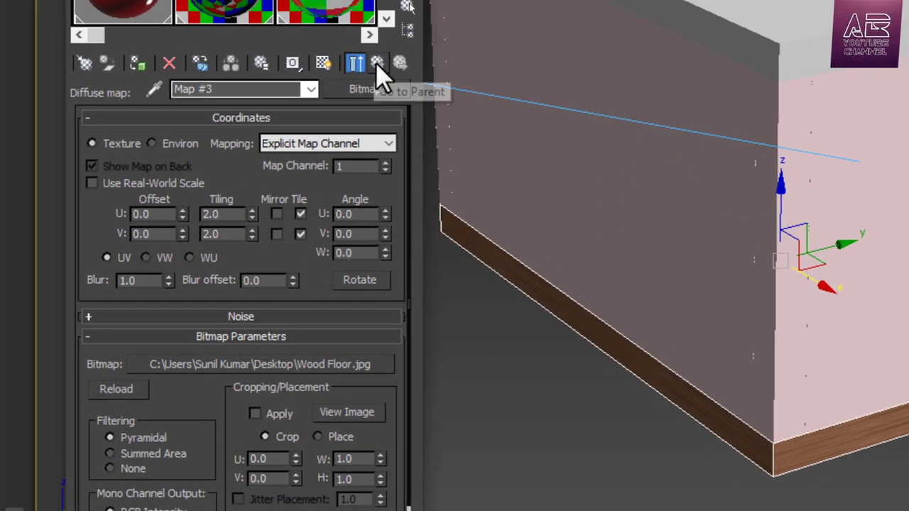
Step: Review the floor material's reflection colour and glossiness without changing them, and close the Material Editor
click(245, 180)
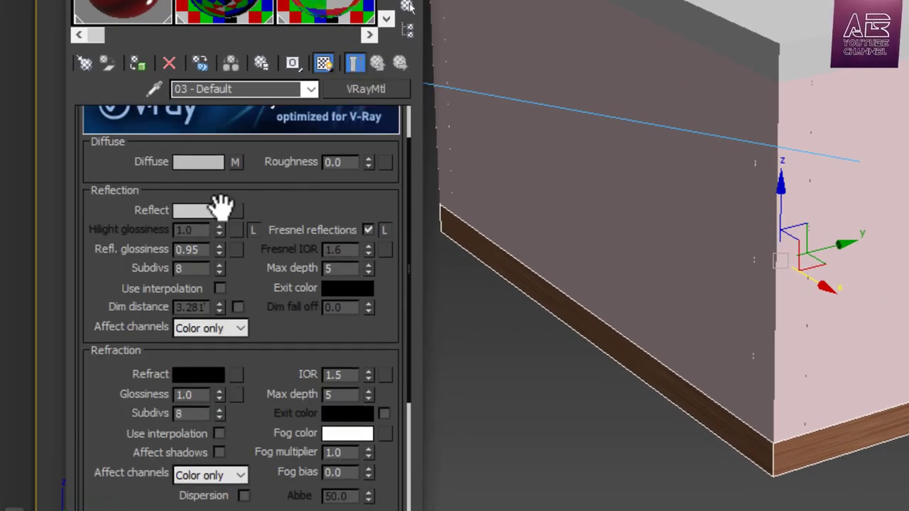
click(198, 212)
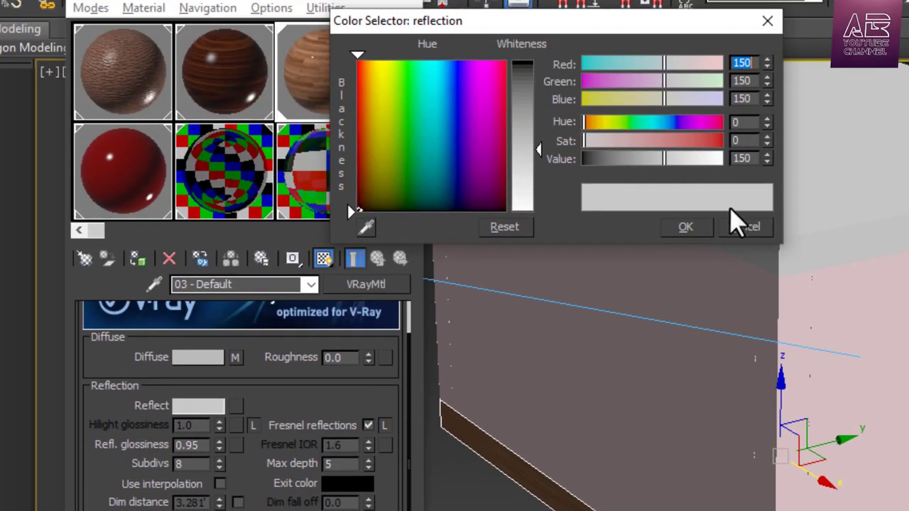
click(685, 33)
scroll(208, 460, down, 1)
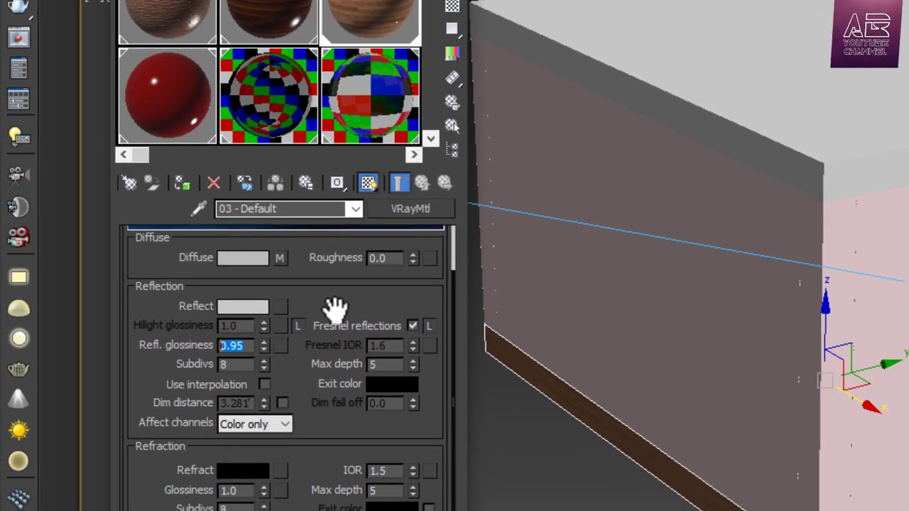
scroll(301, 354, down, 1)
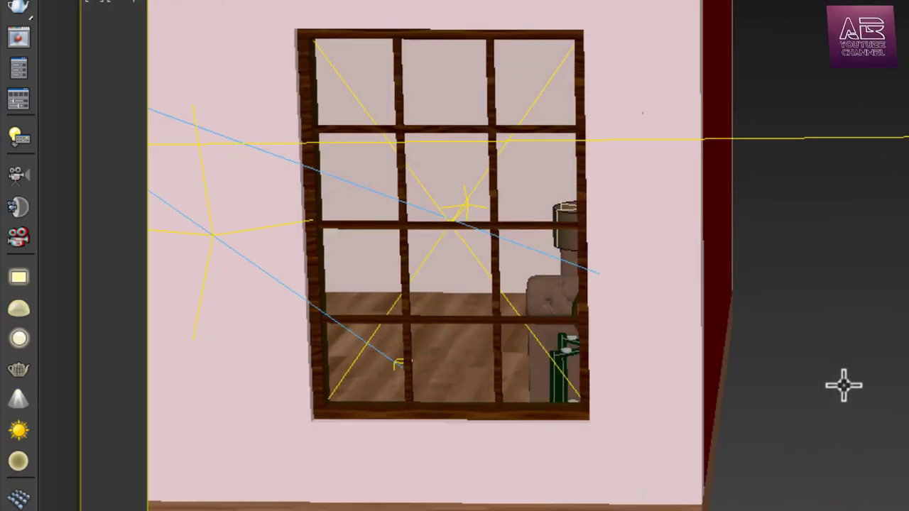
alt+middle_drag(844, 386, 878, 405)
alt+middle_drag(499, 310, 335, 329)
scroll(585, 306, down, 3)
scroll(511, 321, down, 4)
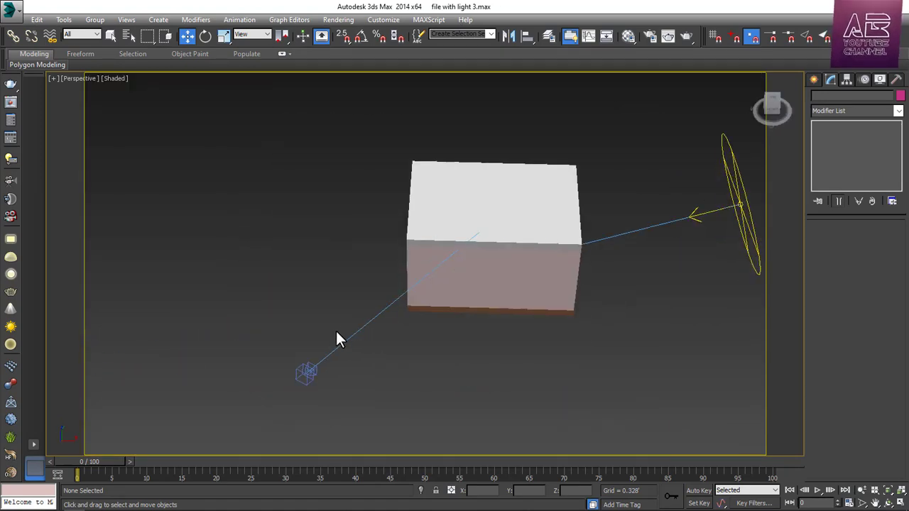
Step: Move the V-Ray physical camera along the X axis to -2.767' so it faces the room's front wall
drag(274, 329, 342, 408)
alt+middle_drag(345, 391, 414, 384)
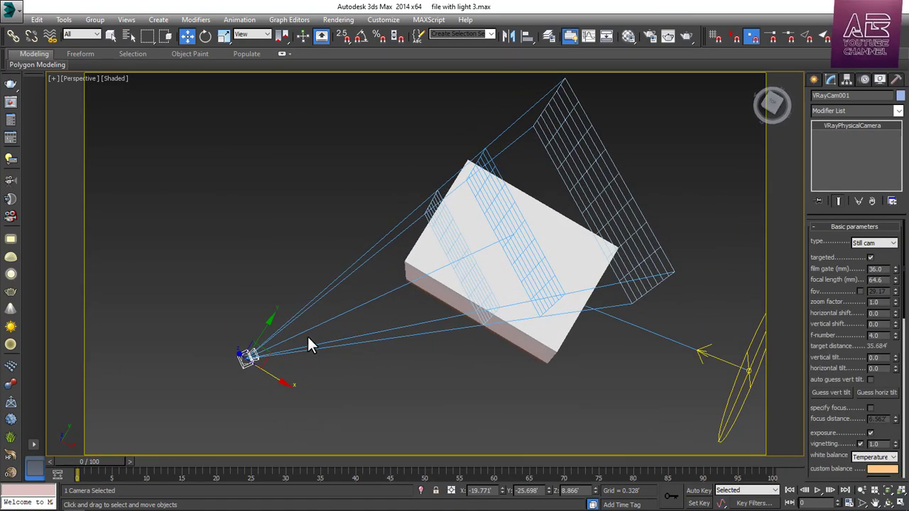
drag(284, 382, 415, 454)
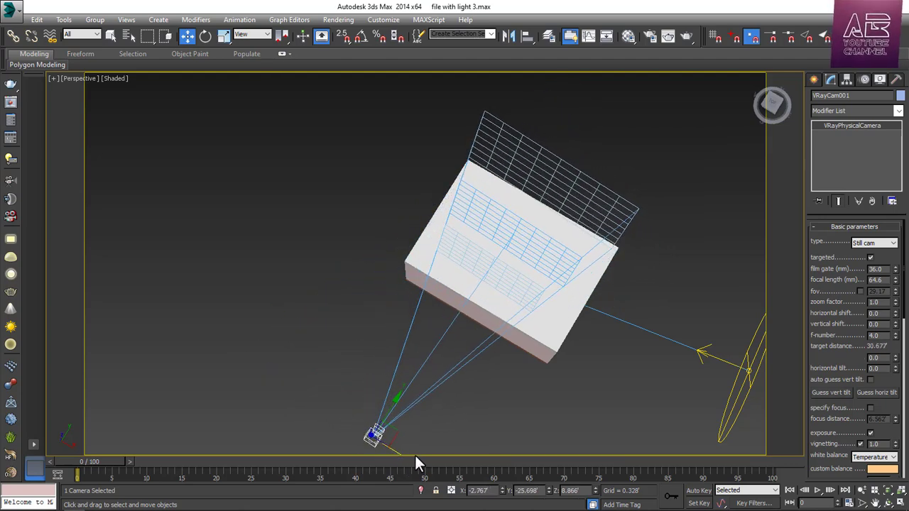
alt+middle_drag(415, 454, 410, 310)
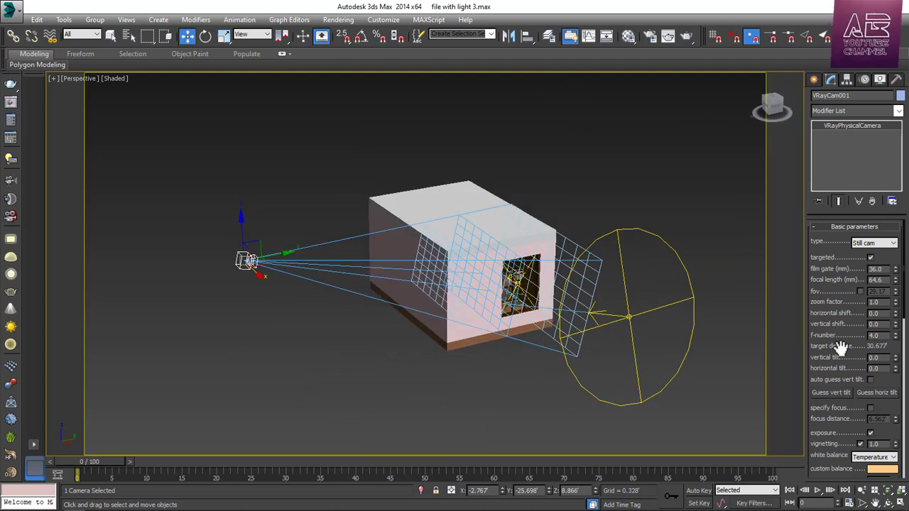
Step: Look through the camera's bokeh, sampling and miscellaneous parameters, and switch the perspective viewport to the VRayCam001 view
scroll(842, 348, down, 10)
scroll(830, 355, down, 1)
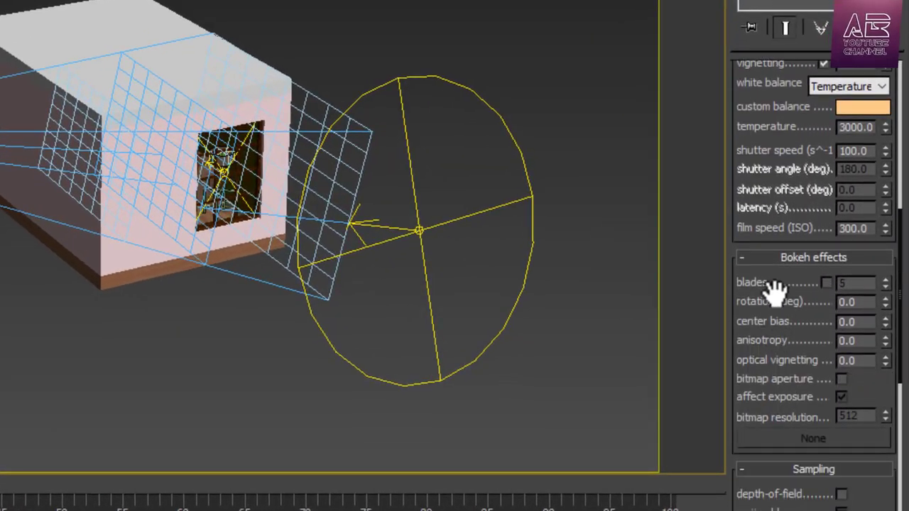
drag(774, 290, 777, 8)
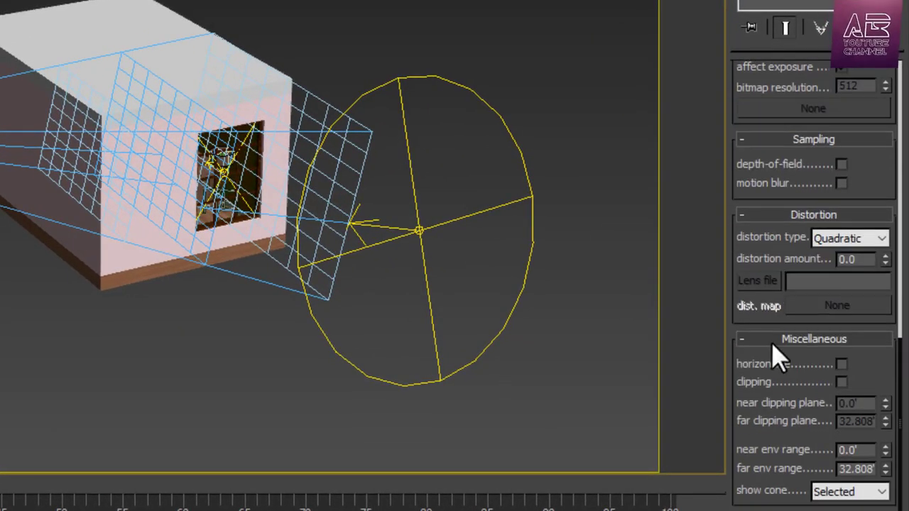
key(alt+w)
click(270, 410)
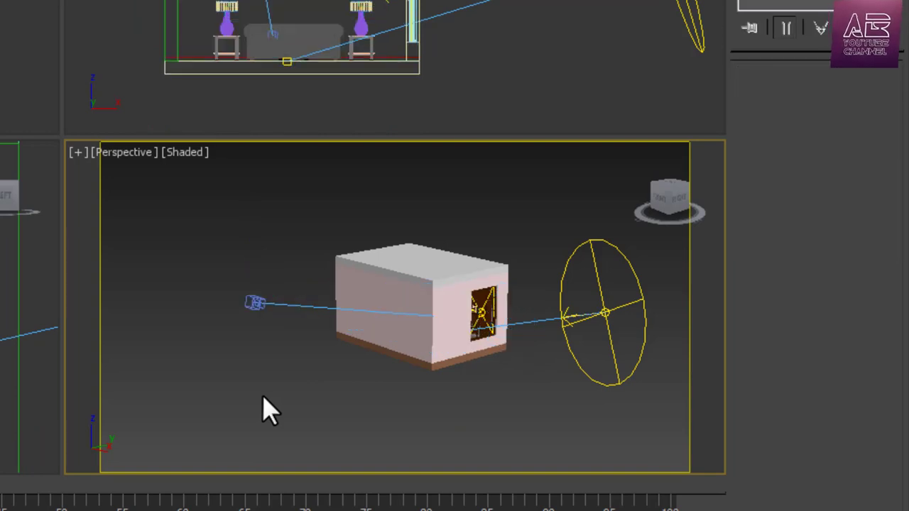
key(c)
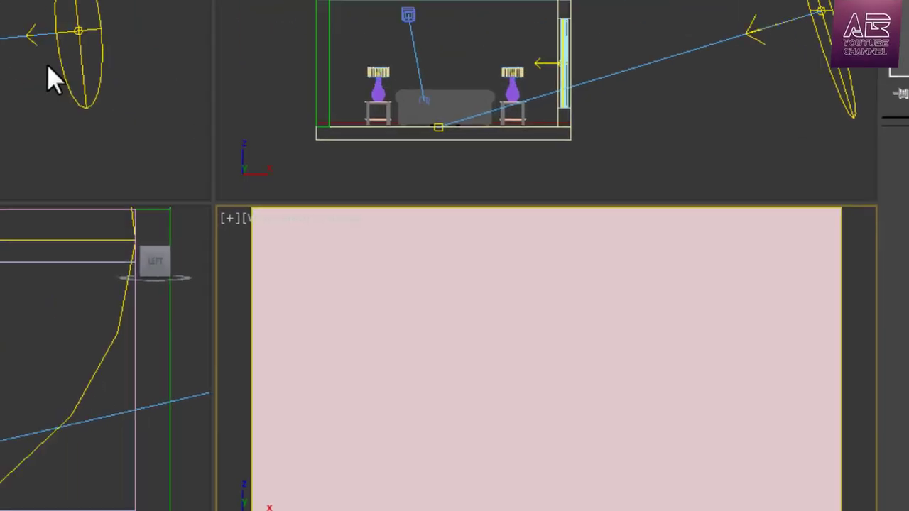
Step: Enable clipping on the selected camera and set its near clipping plane to 22.481'
scroll(586, 269, down, 5)
scroll(520, 353, up, 5)
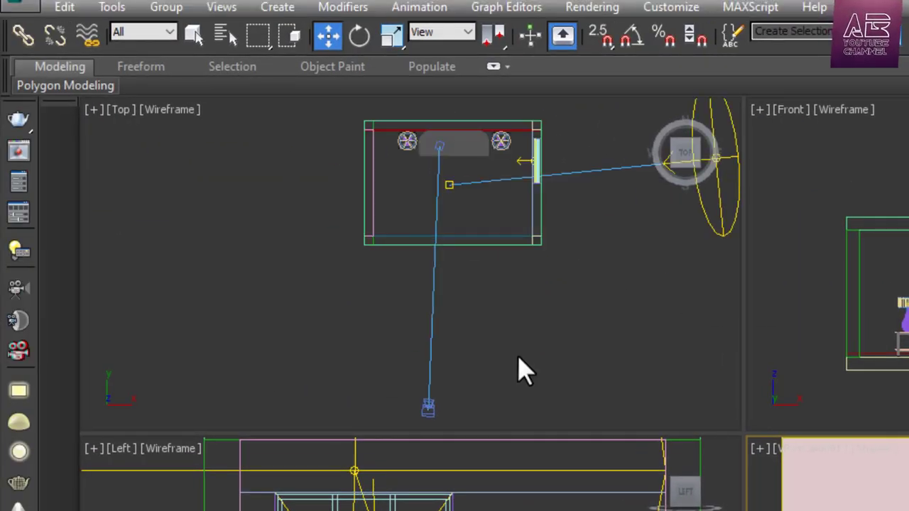
click(428, 407)
middle_drag(582, 351, 497, 325)
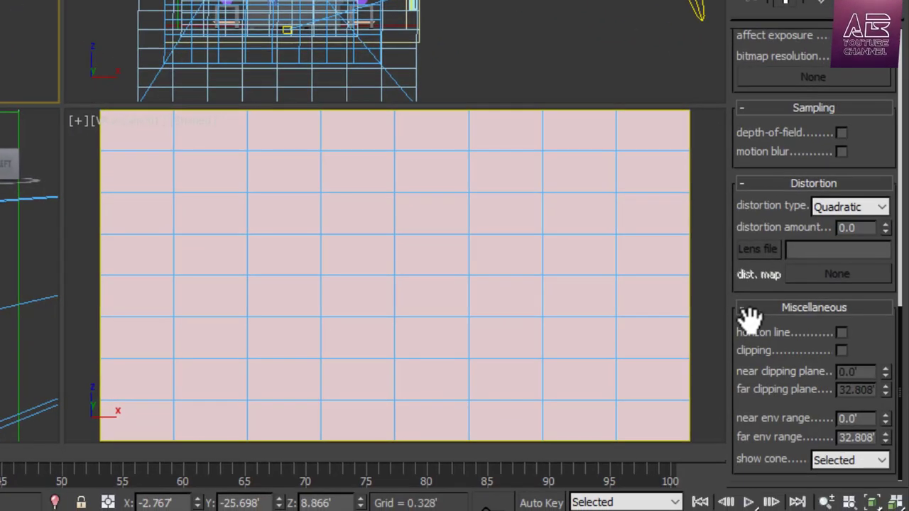
click(842, 351)
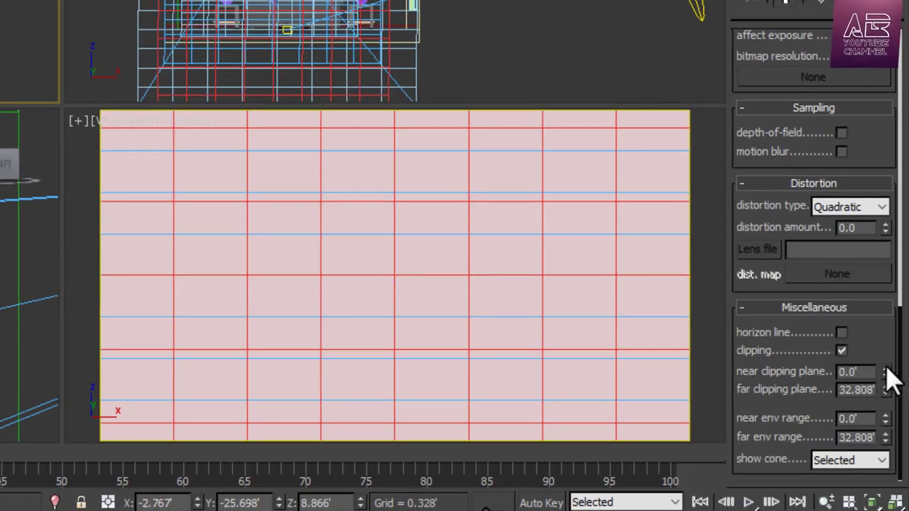
drag(886, 371, 879, 140)
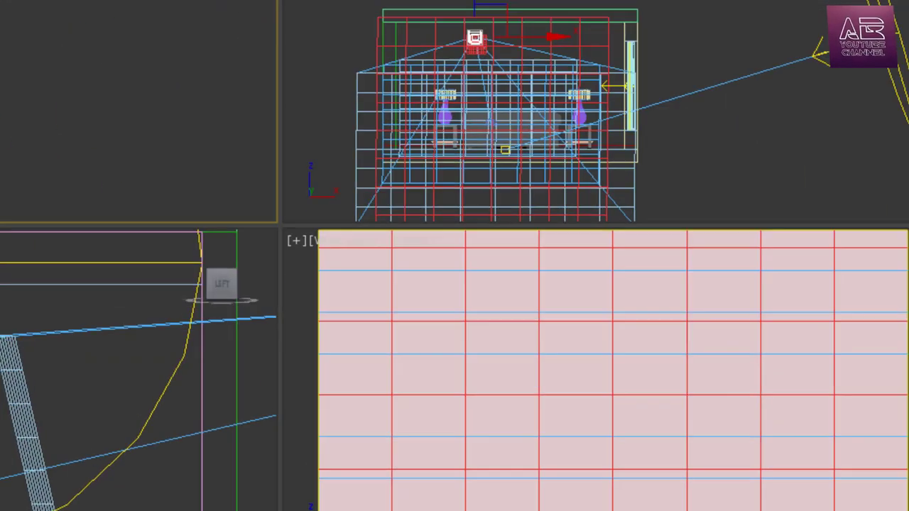
drag(887, 380, 903, 78)
Step: Pan and orbit the camera view to frame the sofa and both side tables at an angle
middle_drag(539, 311, 435, 353)
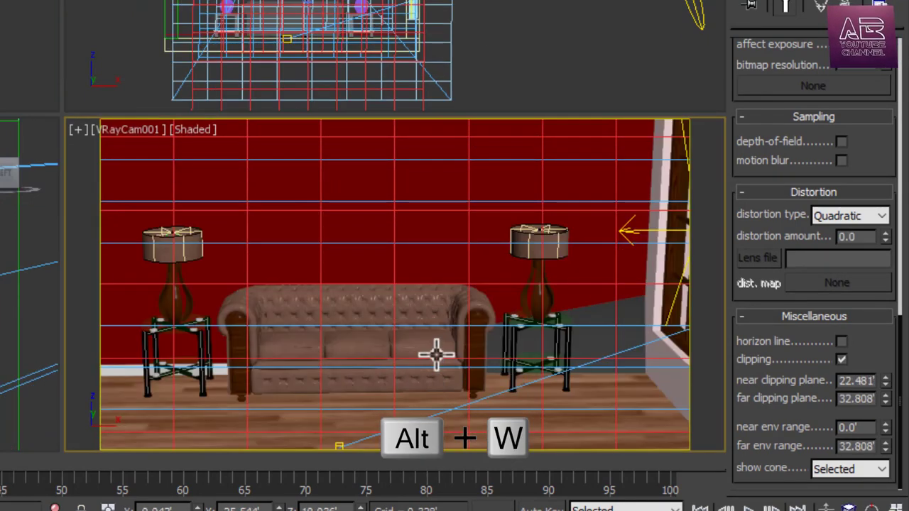
key(alt+w)
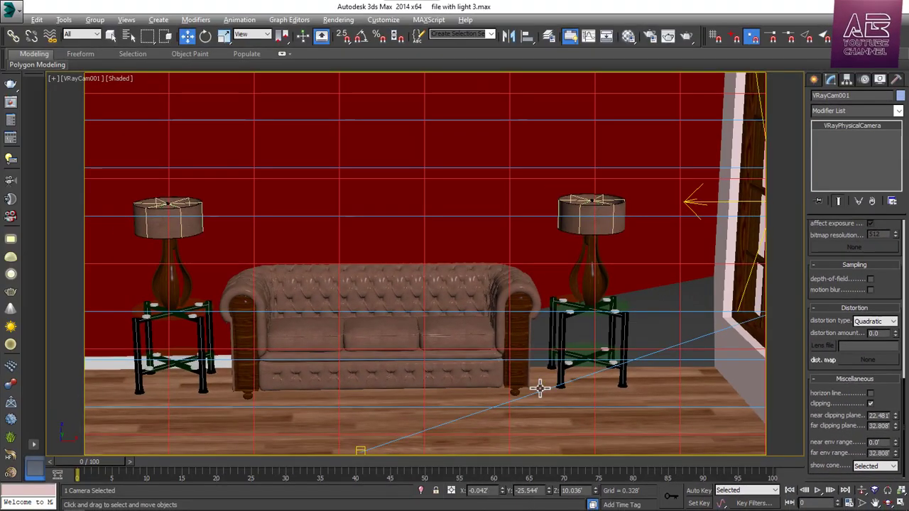
key(ctrl+r)
drag(477, 371, 531, 377)
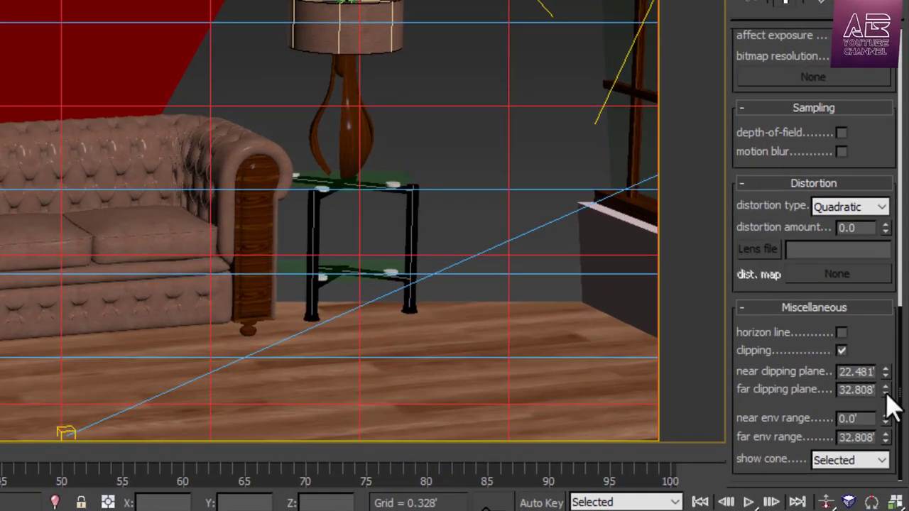
Step: Set the camera's far clipping plane to 44.734' and adjust the framing of the sofa and window
drag(887, 395, 887, 367)
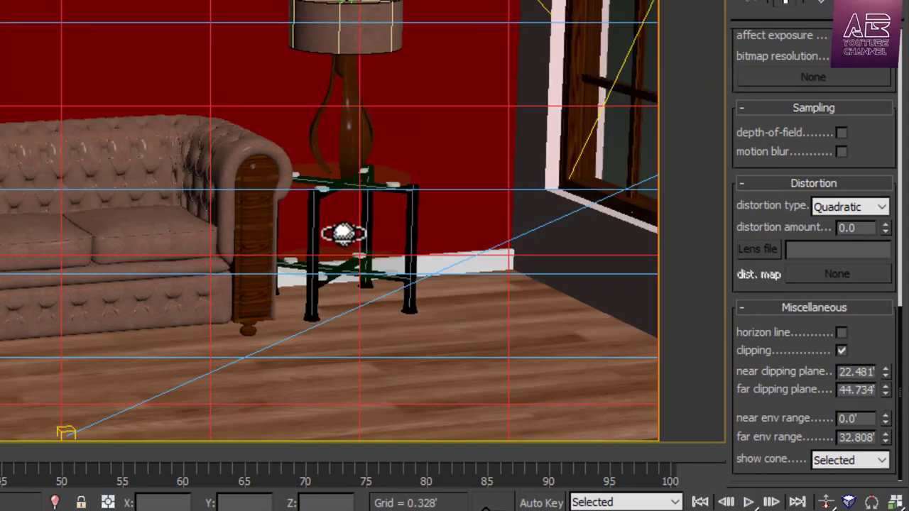
middle_drag(179, 304, 204, 267)
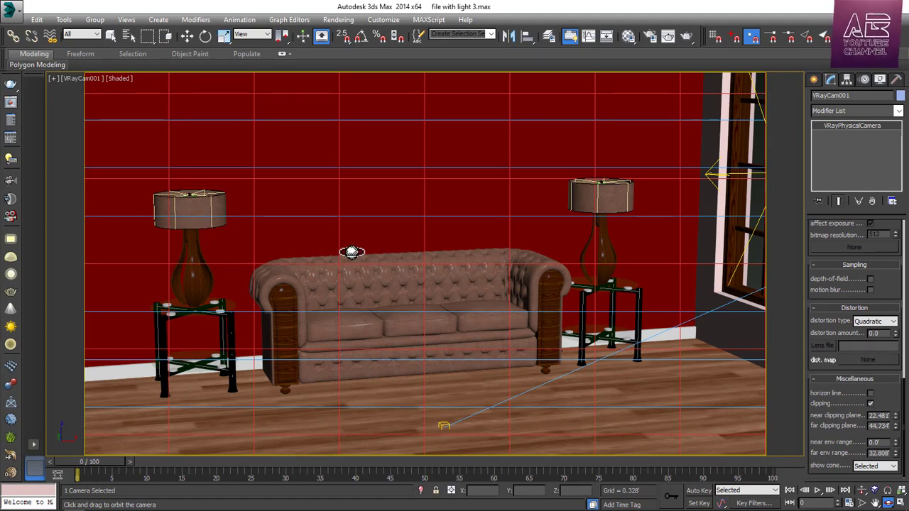
key(alt+w)
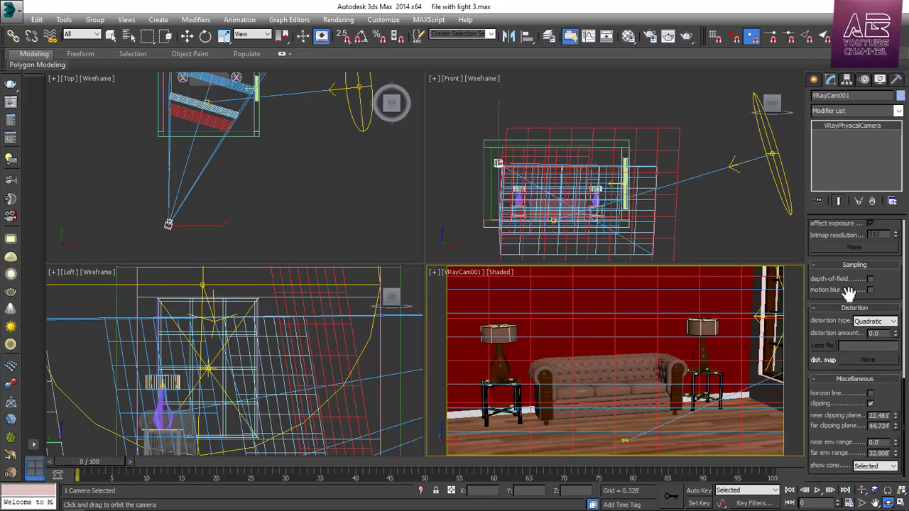
Step: Increase the camera's film gate to 43.92 mm
scroll(835, 245, up, 5)
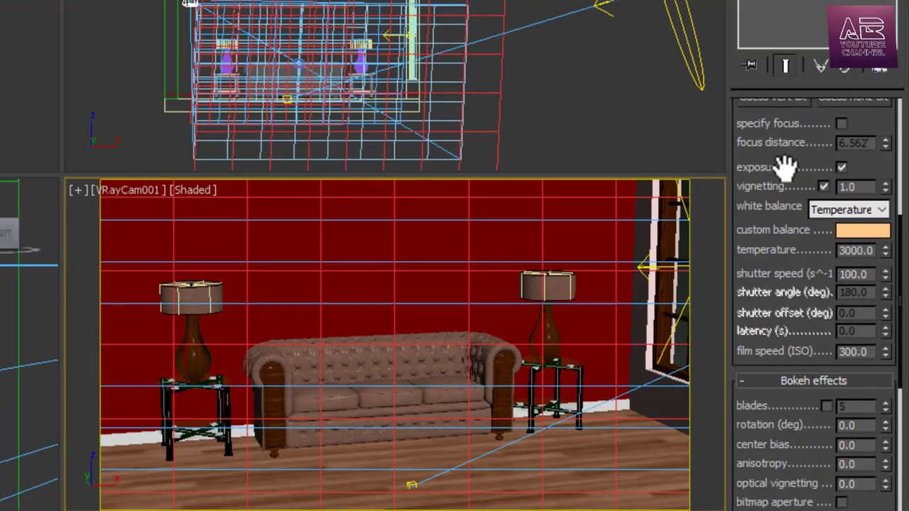
scroll(784, 170, up, 5)
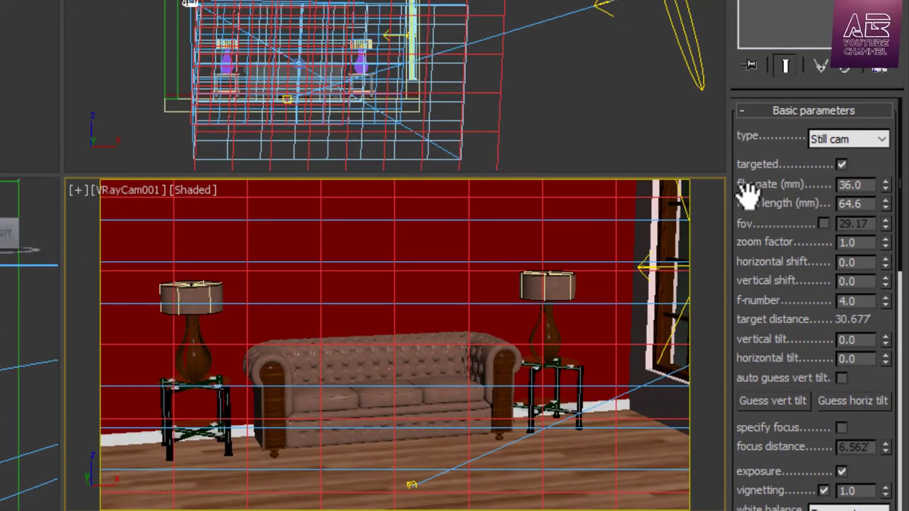
drag(885, 187, 878, 150)
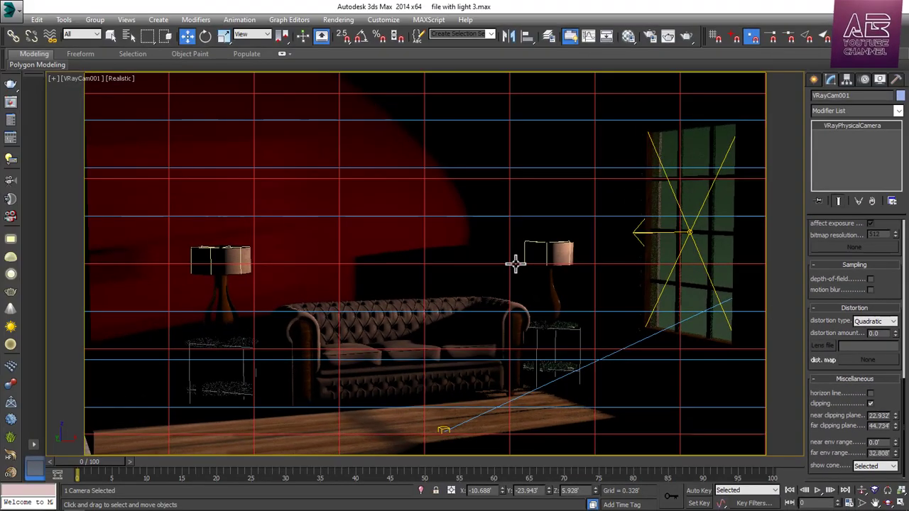
Step: Review the camera's f-number, shutter speed, film speed and colour temperature, keeping Temperature as the white balance
key(alt+w)
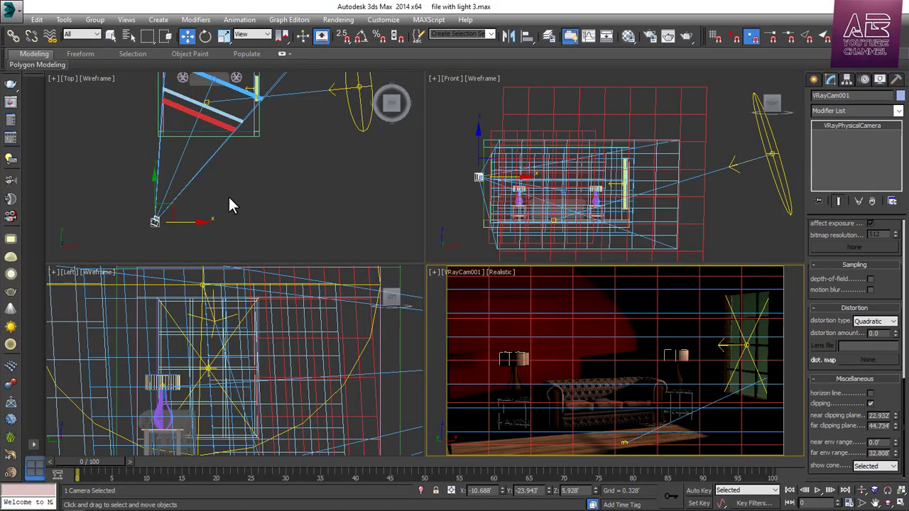
drag(831, 256, 833, 473)
drag(832, 228, 849, 340)
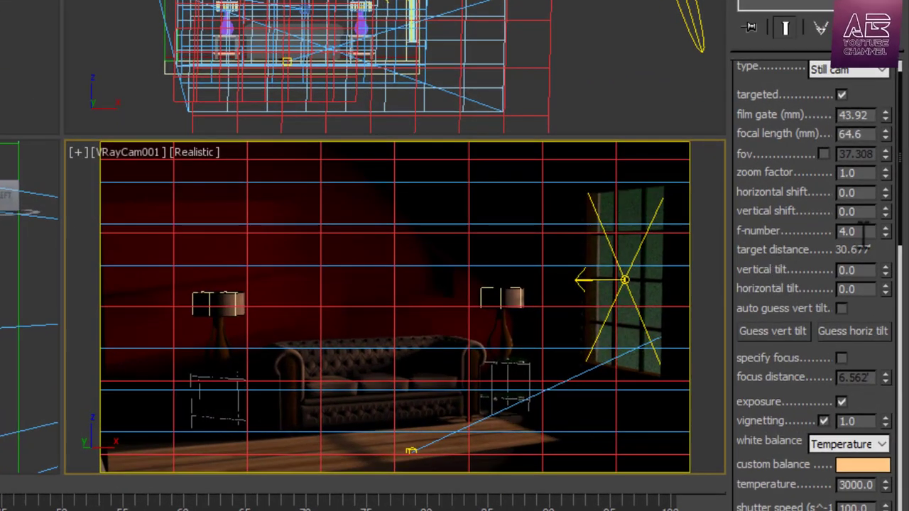
drag(813, 248, 777, 16)
drag(788, 234, 788, 210)
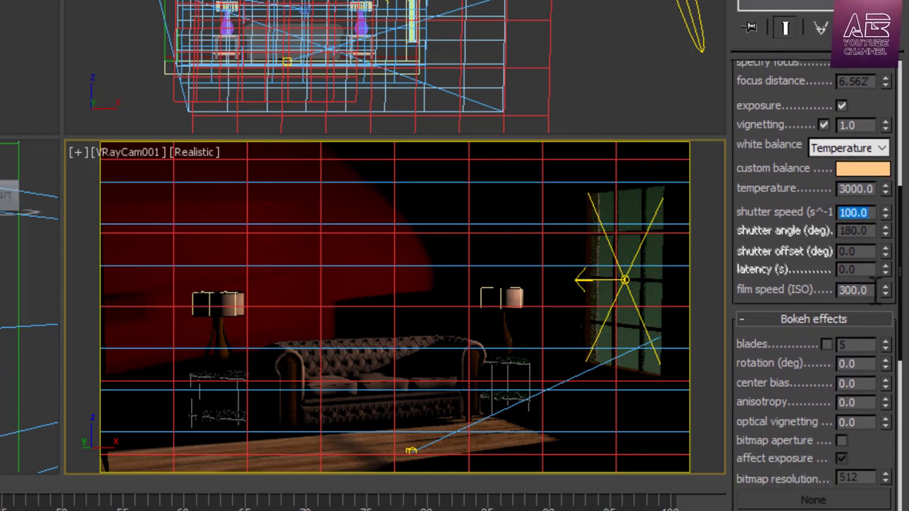
key(Tab)
scroll(779, 270, up, 2)
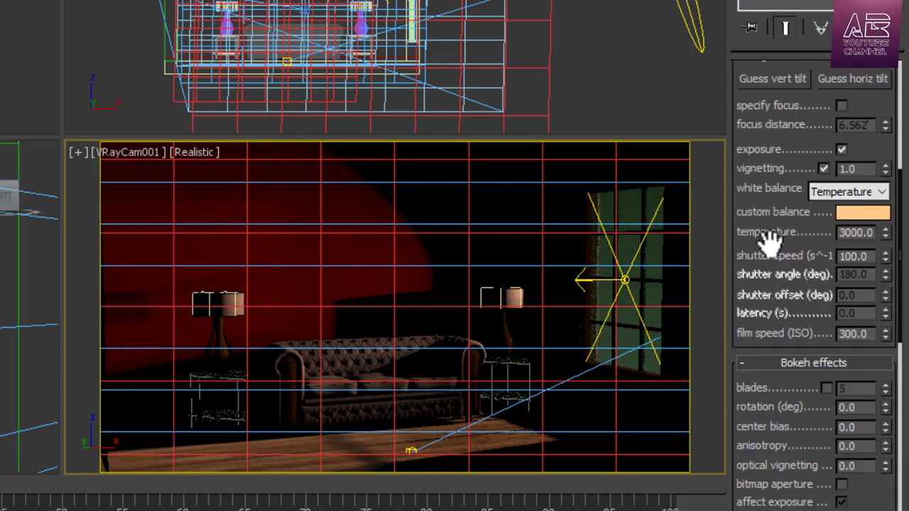
click(843, 195)
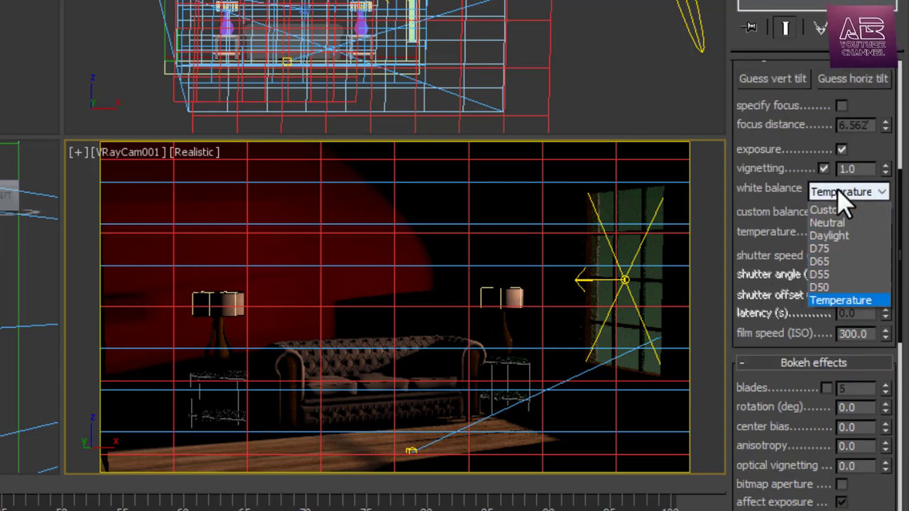
click(848, 301)
drag(871, 234, 833, 235)
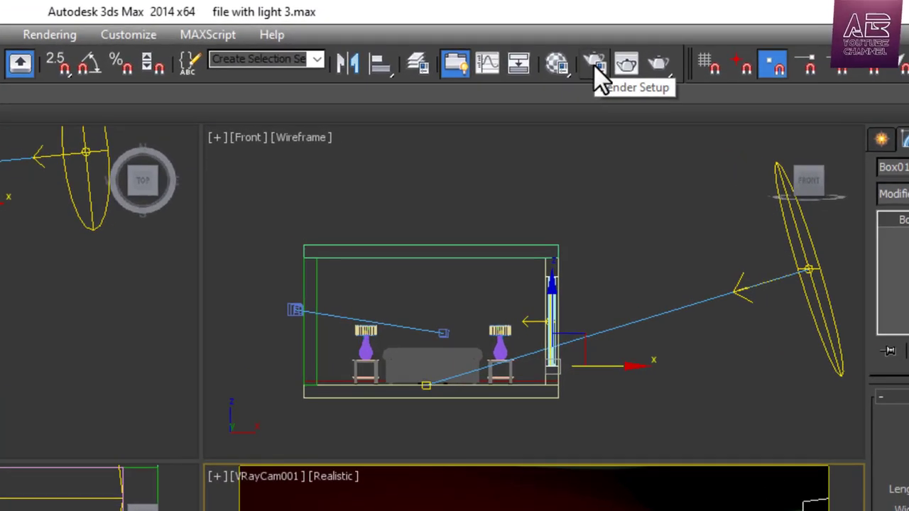
Step: Open the render settings and review the output size, image sampler and V-Ray global switches
click(594, 64)
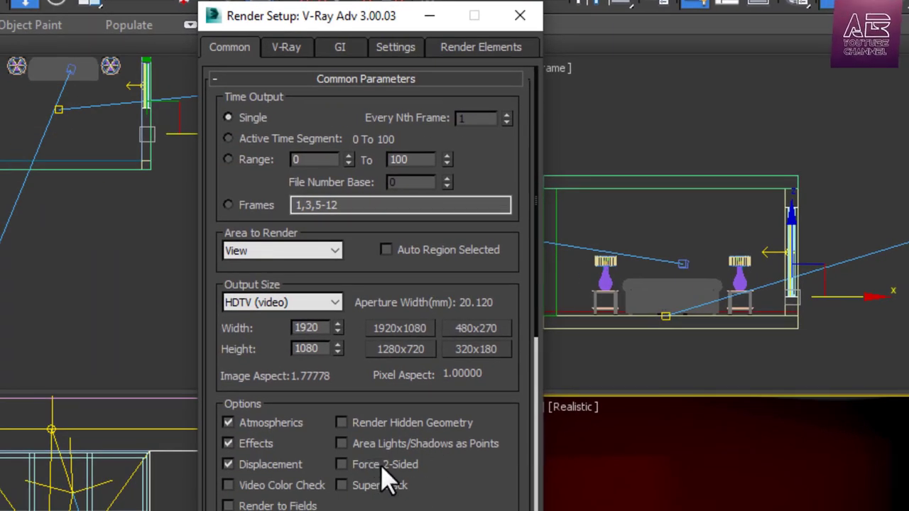
click(381, 465)
click(289, 50)
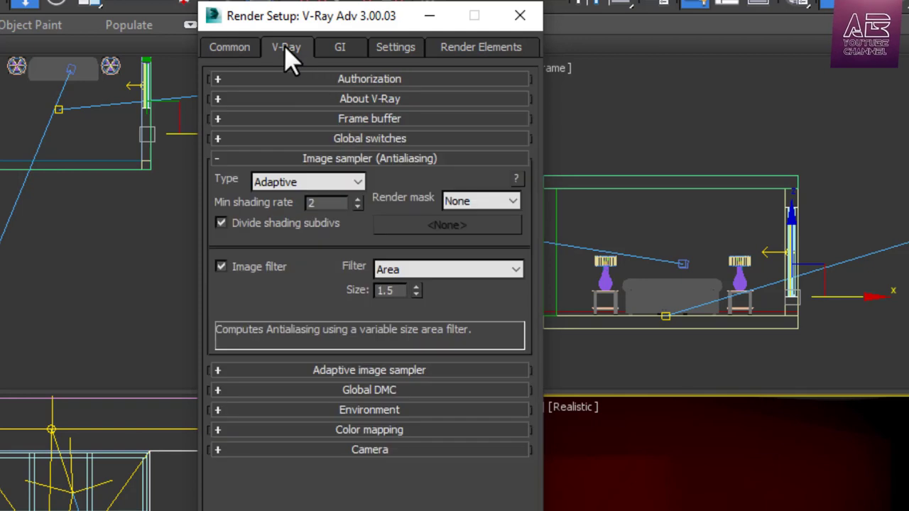
click(344, 159)
click(375, 138)
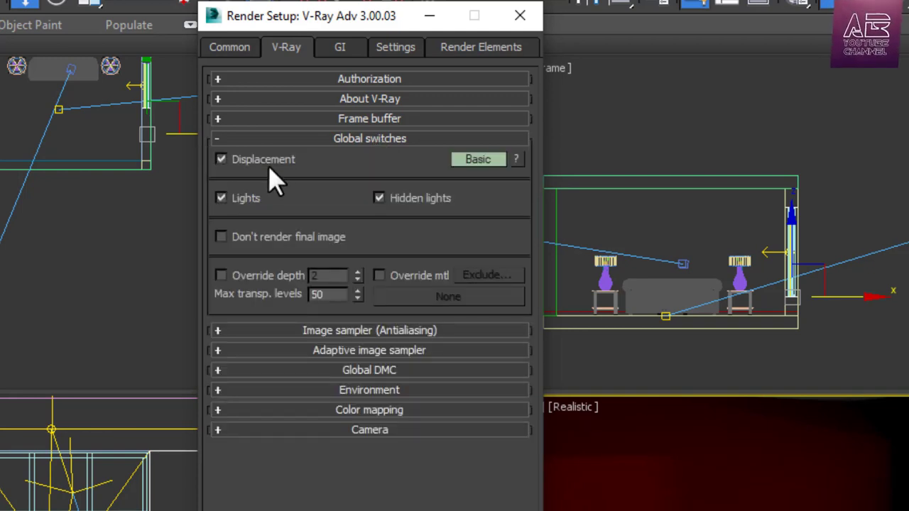
click(343, 138)
Step: Review the Global DMC settings and the color mapping type, keeping Exponential
click(369, 199)
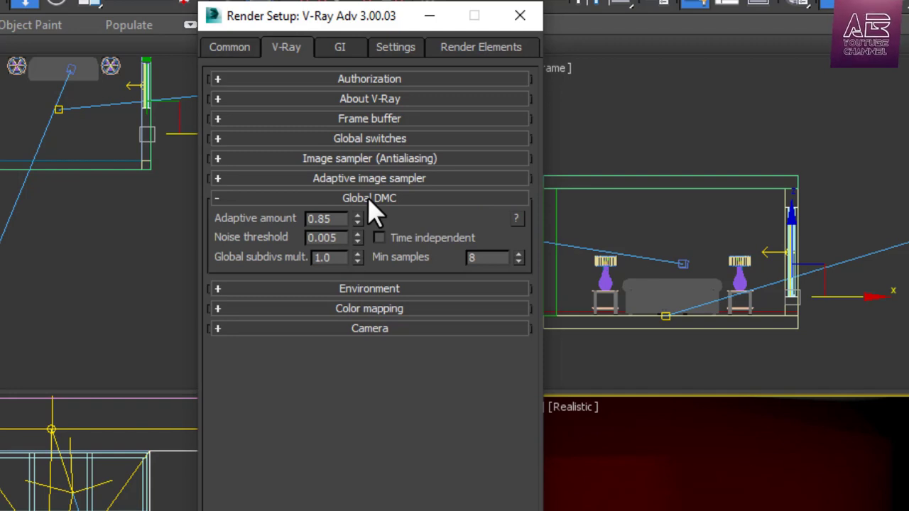
click(369, 198)
click(386, 239)
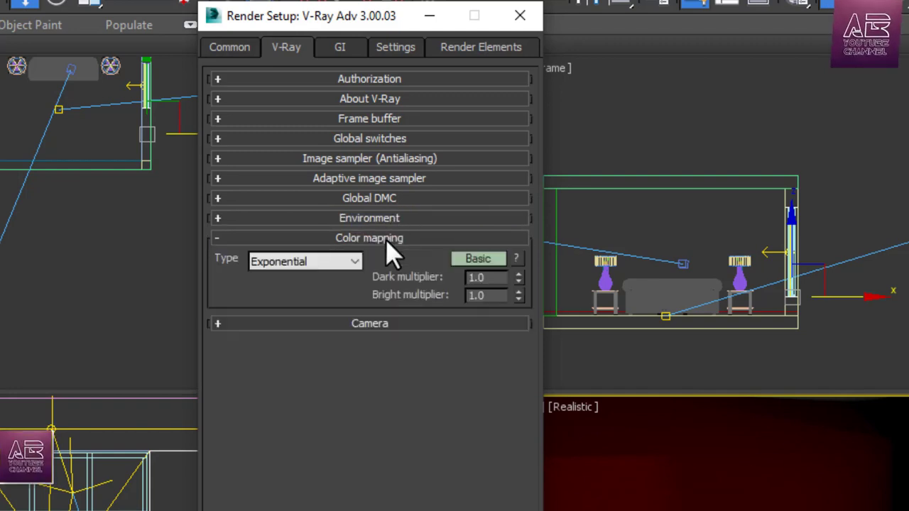
click(326, 263)
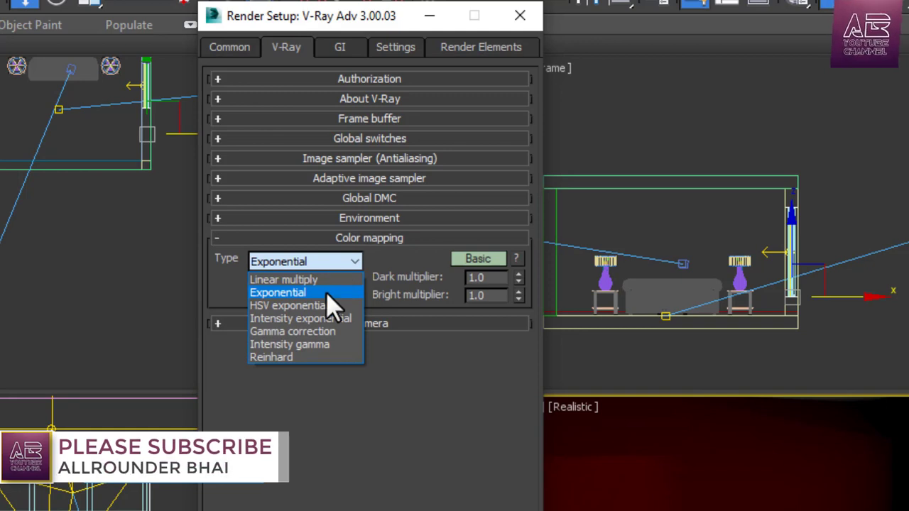
click(385, 240)
Step: Review the global illumination engines, keeping Irradiance map as primary, Light cache as secondary and Low as the irradiance map preset
click(341, 50)
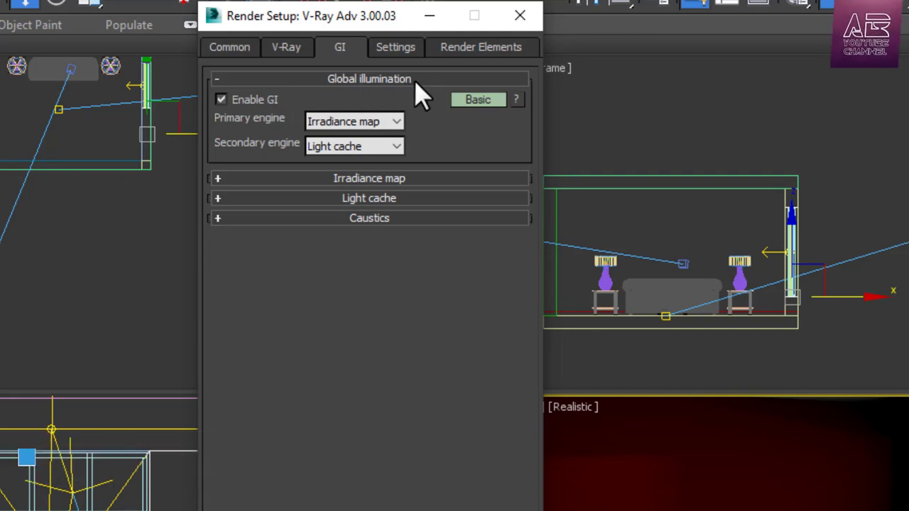
click(366, 147)
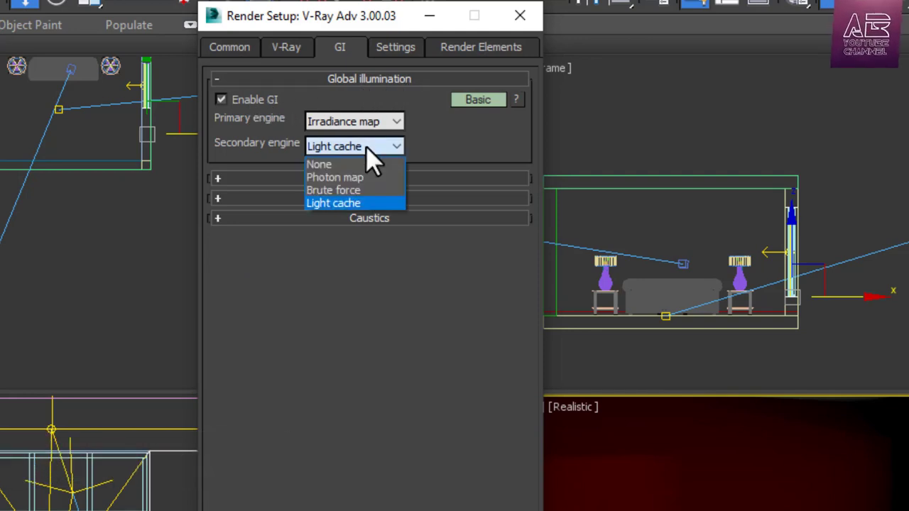
click(353, 202)
click(387, 180)
click(376, 203)
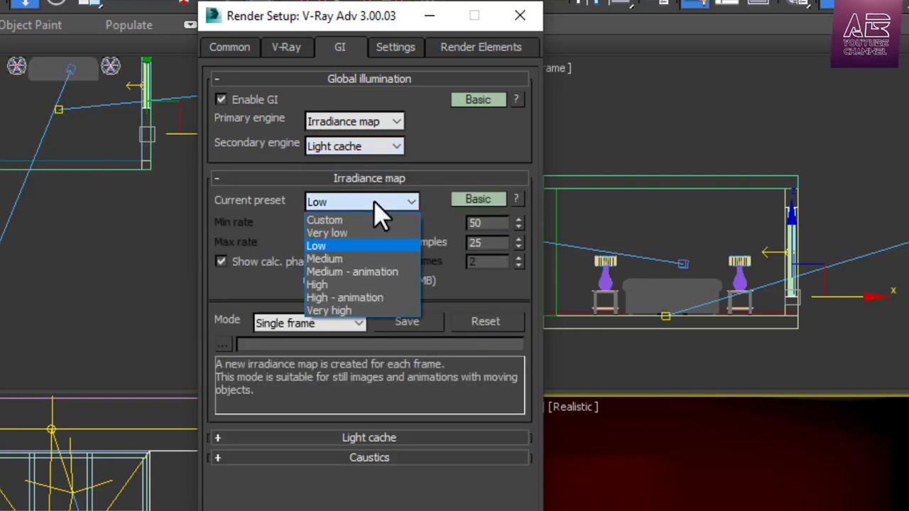
click(358, 246)
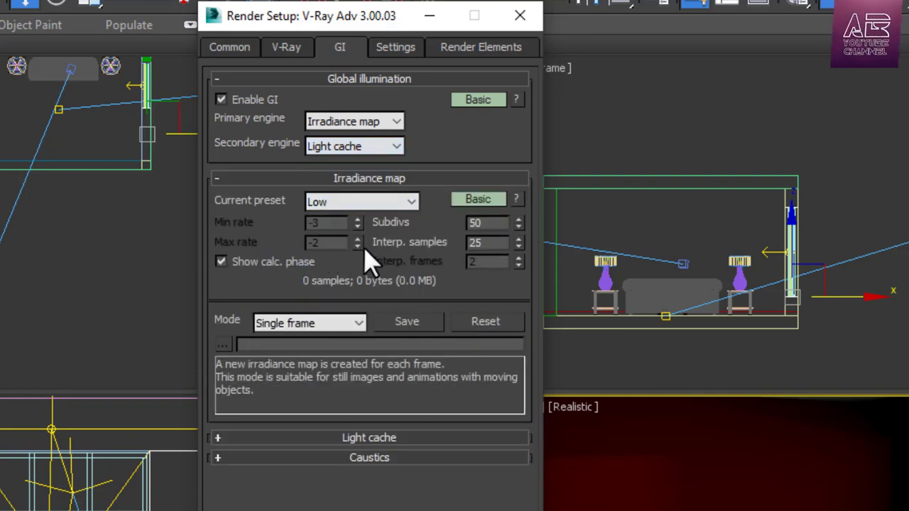
Step: Set the irradiance map's interpolation samples to 35
drag(487, 246, 399, 257)
text(15)
text(35)
click(402, 179)
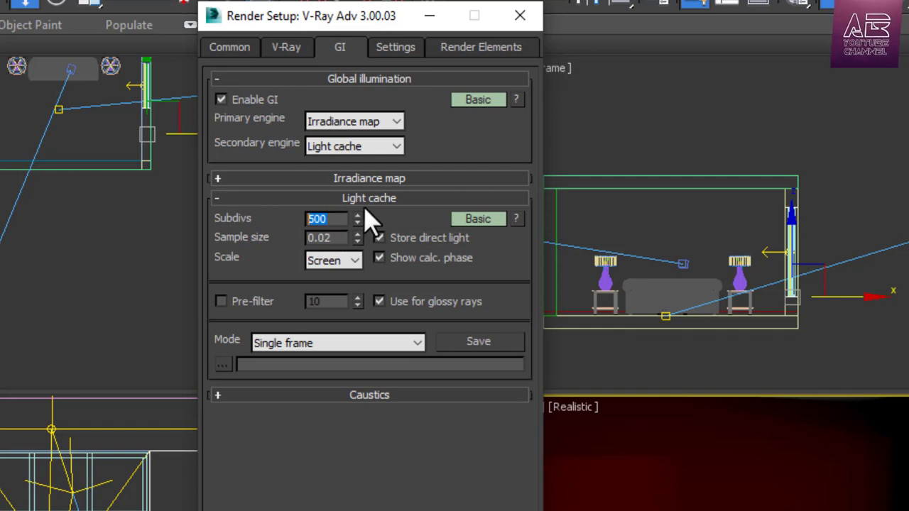
Step: Review the V-Ray dynamic memory limit and the render output size, keeping HDTV (video) at 1920x1080
click(397, 48)
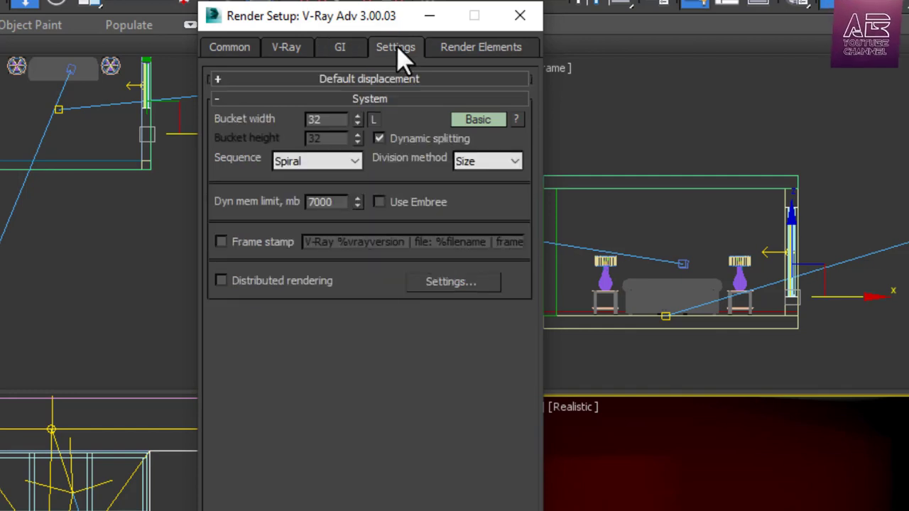
double_click(335, 202)
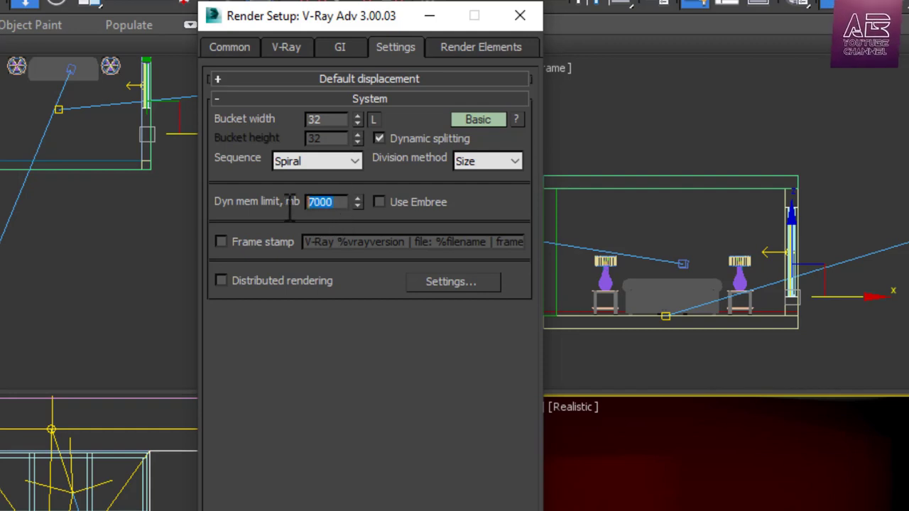
click(232, 47)
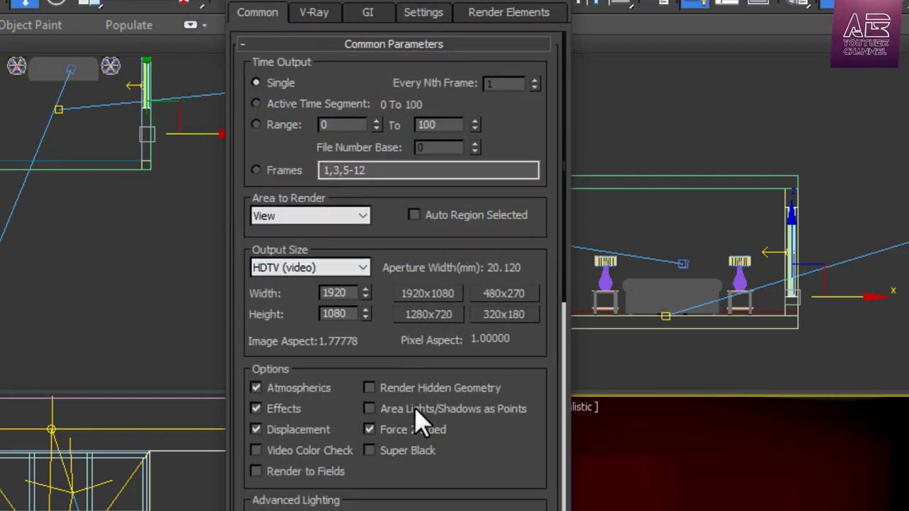
click(446, 301)
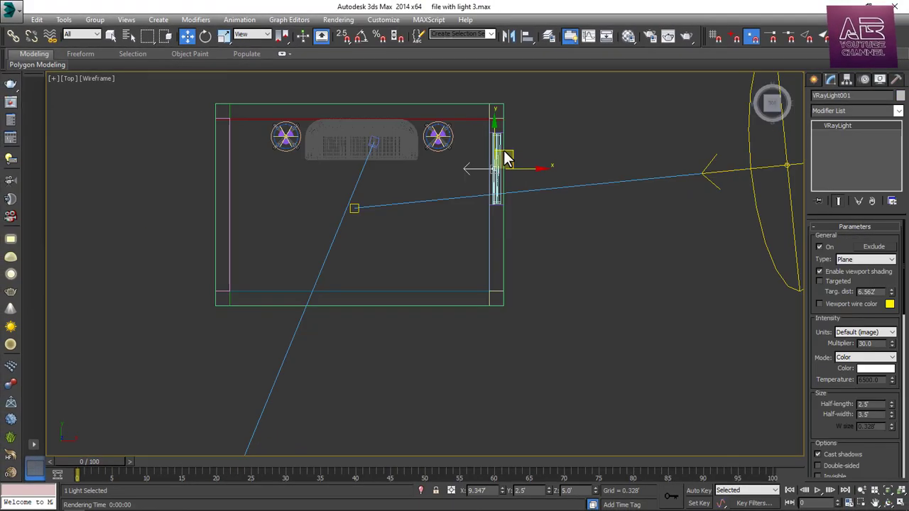
Step: Turn the plane V-Ray light at the window into a skylight portal
scroll(506, 157, up, 8)
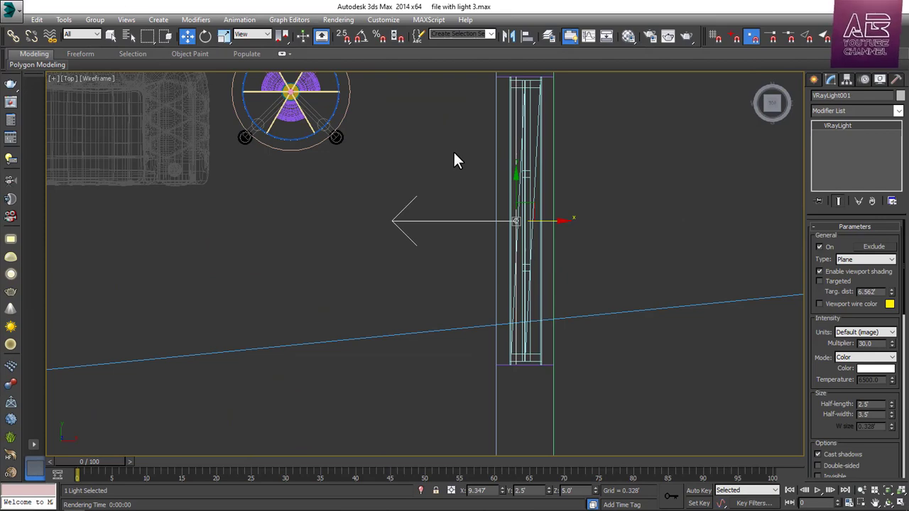
drag(822, 342, 820, 167)
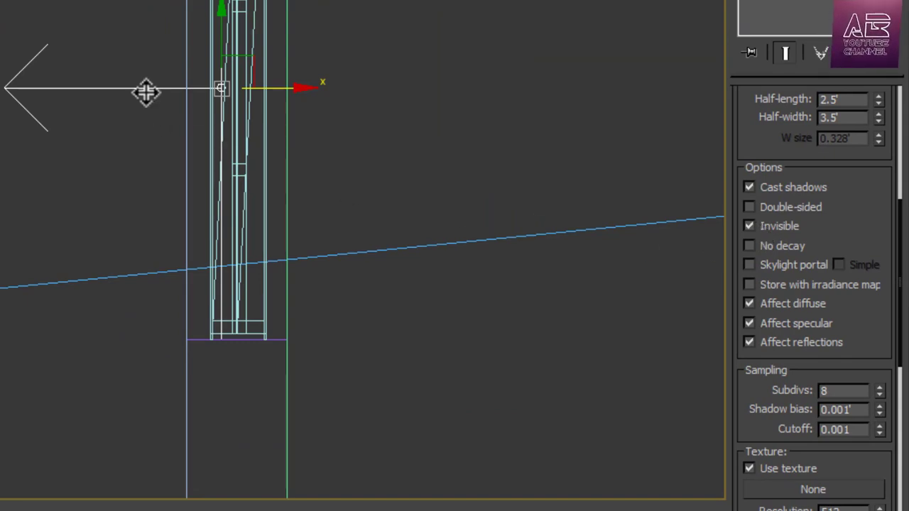
click(815, 270)
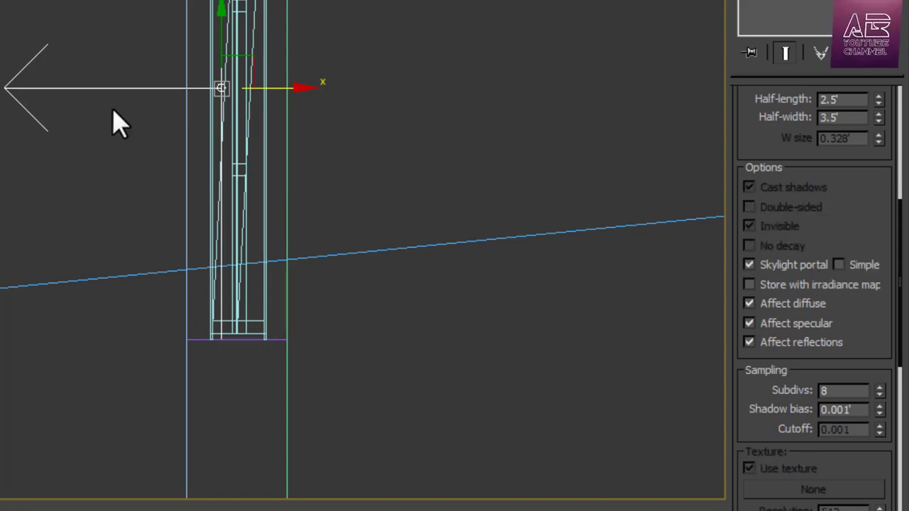
Step: Render the living room through the V-Ray camera view
scroll(114, 121, down, 6)
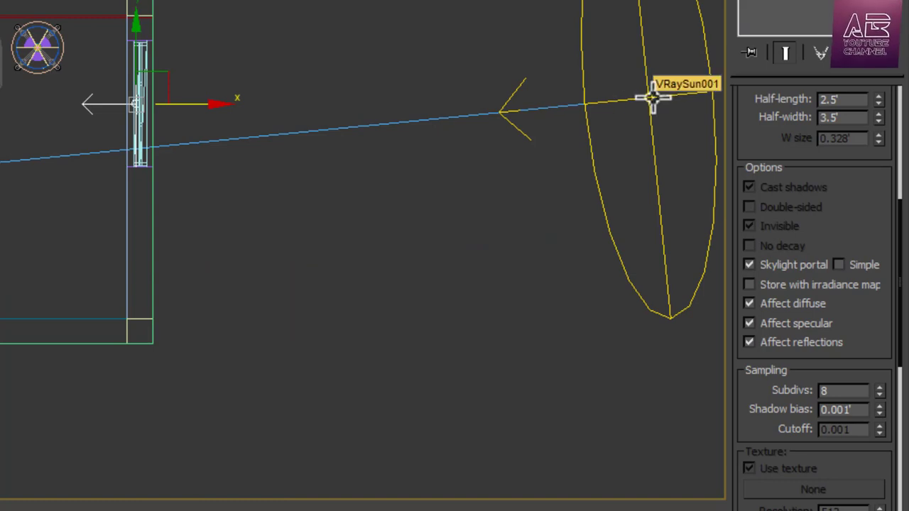
scroll(126, 97, up, 4)
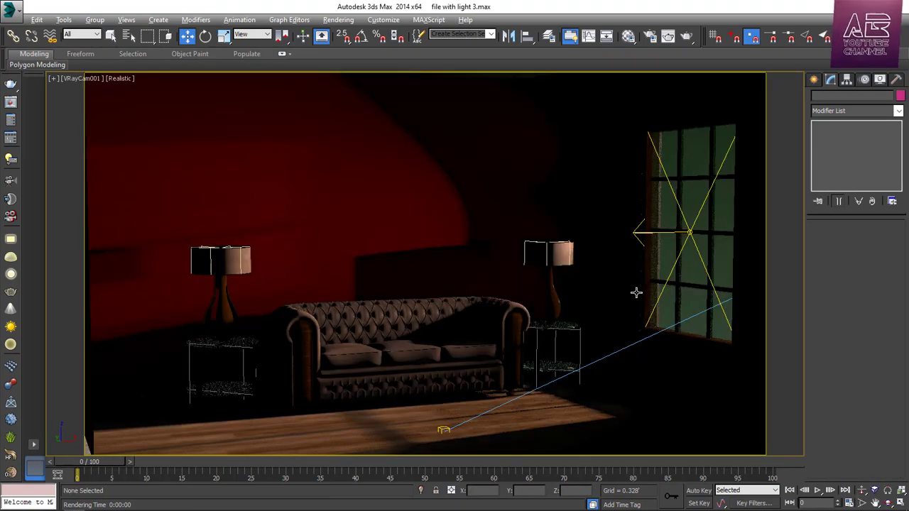
click(686, 38)
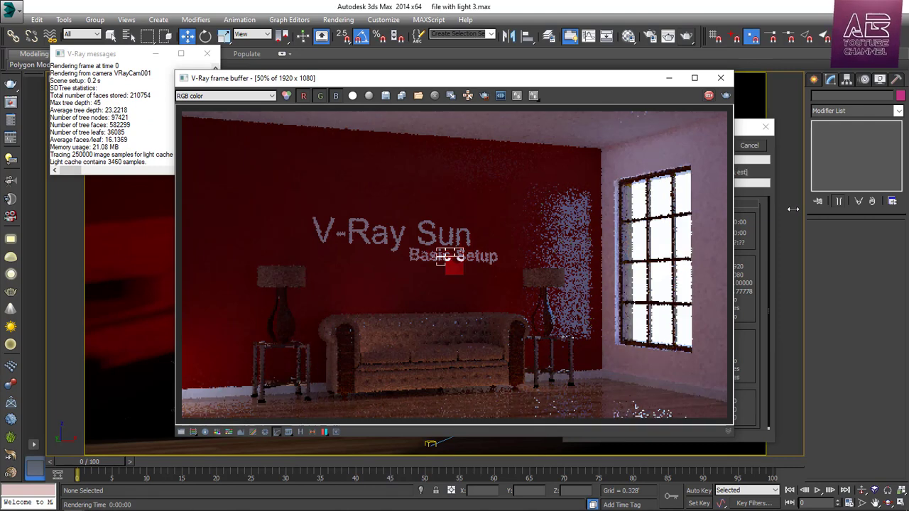